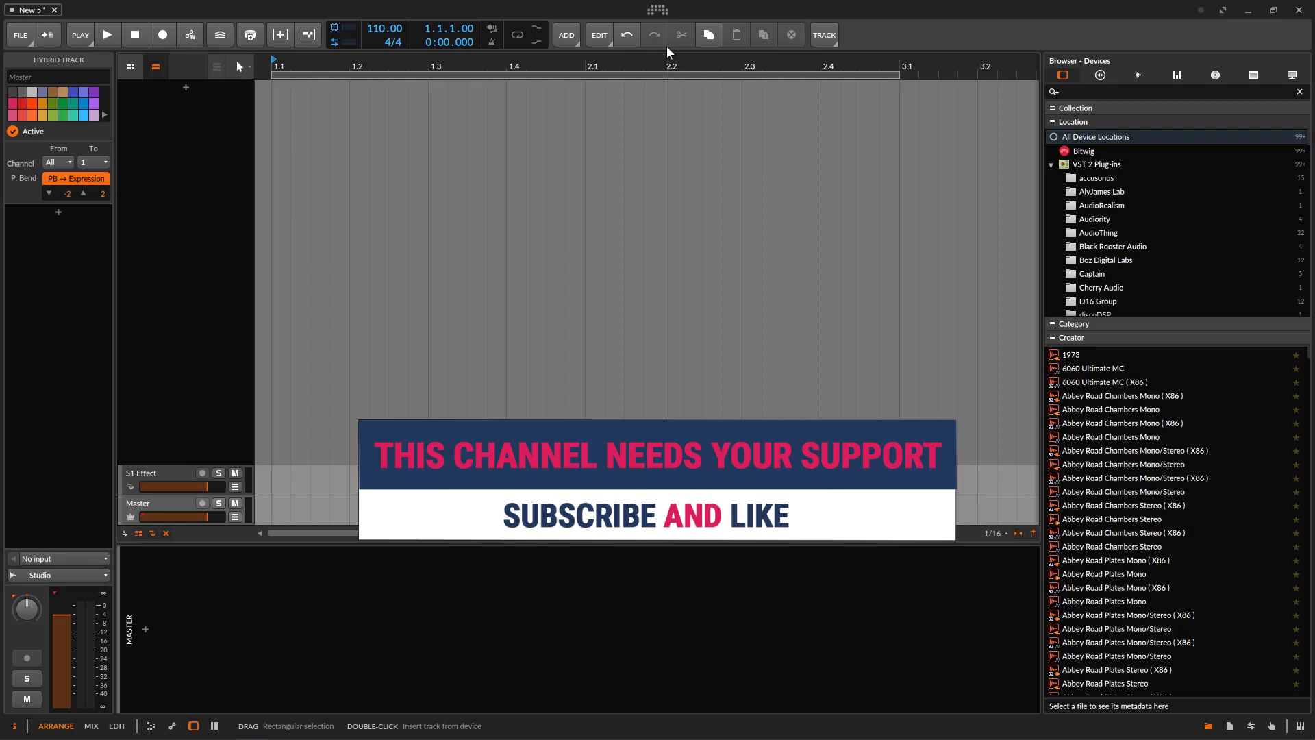
Step: Open the application settings and go to the plug-in hosting options
click(671, 5)
click(419, 94)
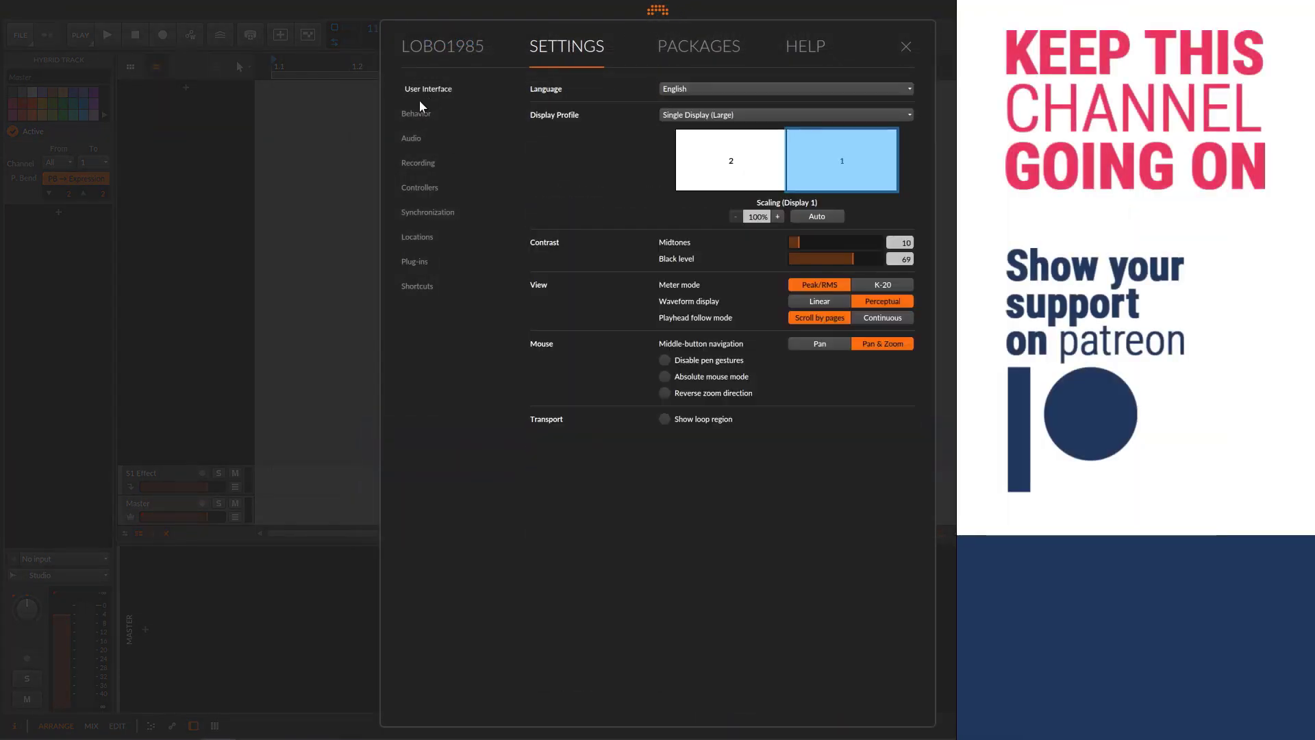
click(409, 116)
click(416, 138)
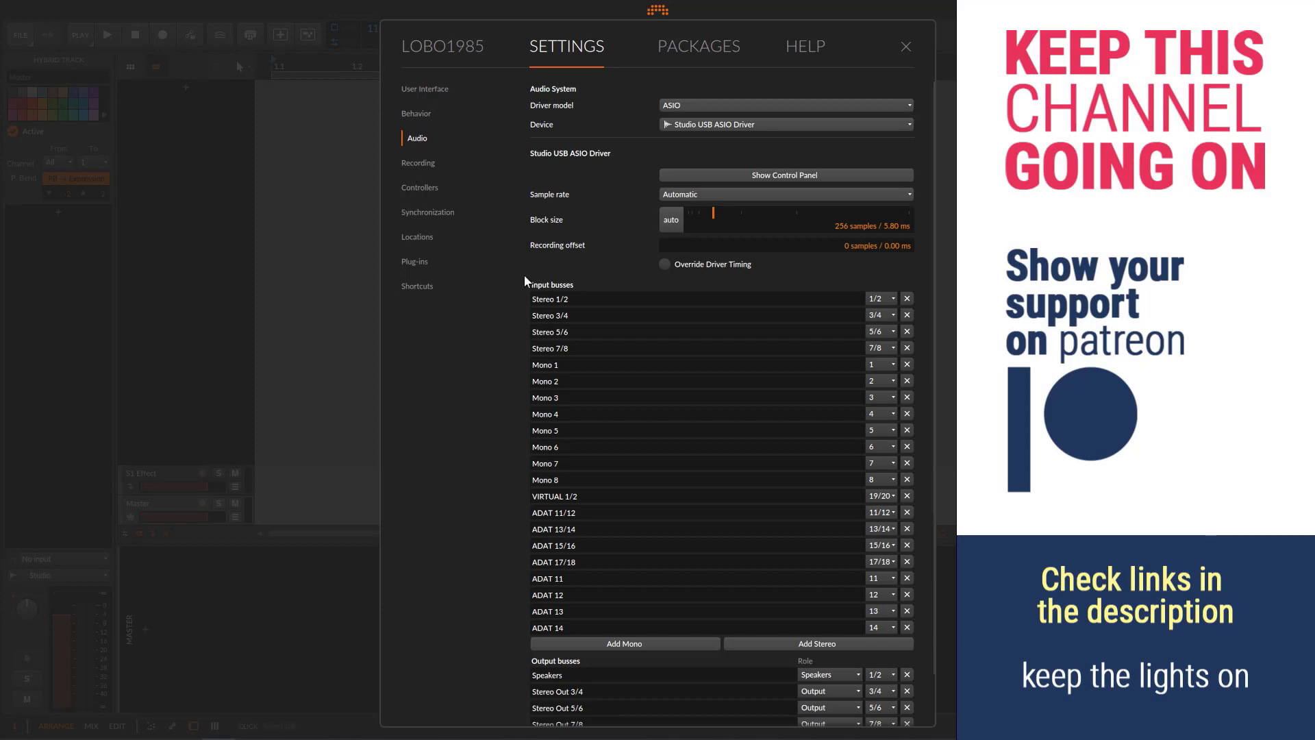
click(414, 261)
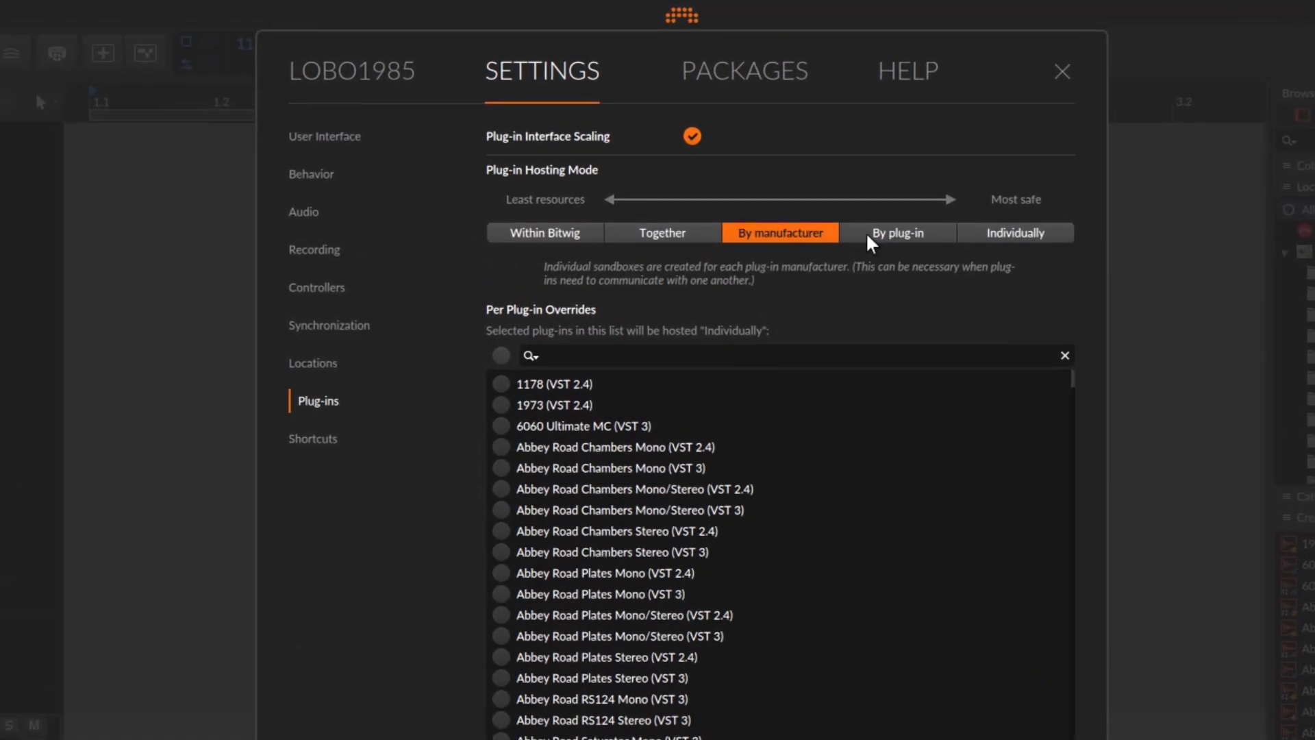
Step: Review the By plug-in and Together plug-in hosting modes, leave the mode set to By manufacturer, and close the settings
click(777, 151)
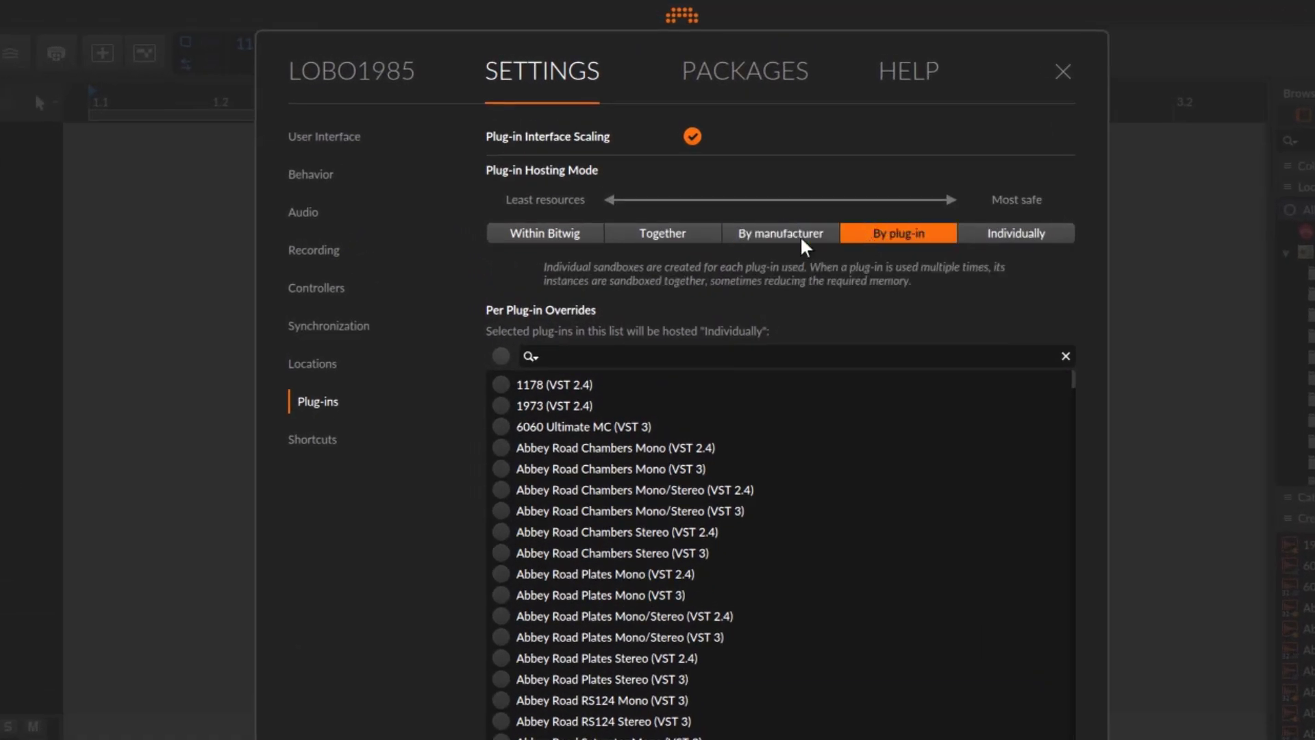
click(774, 239)
click(681, 234)
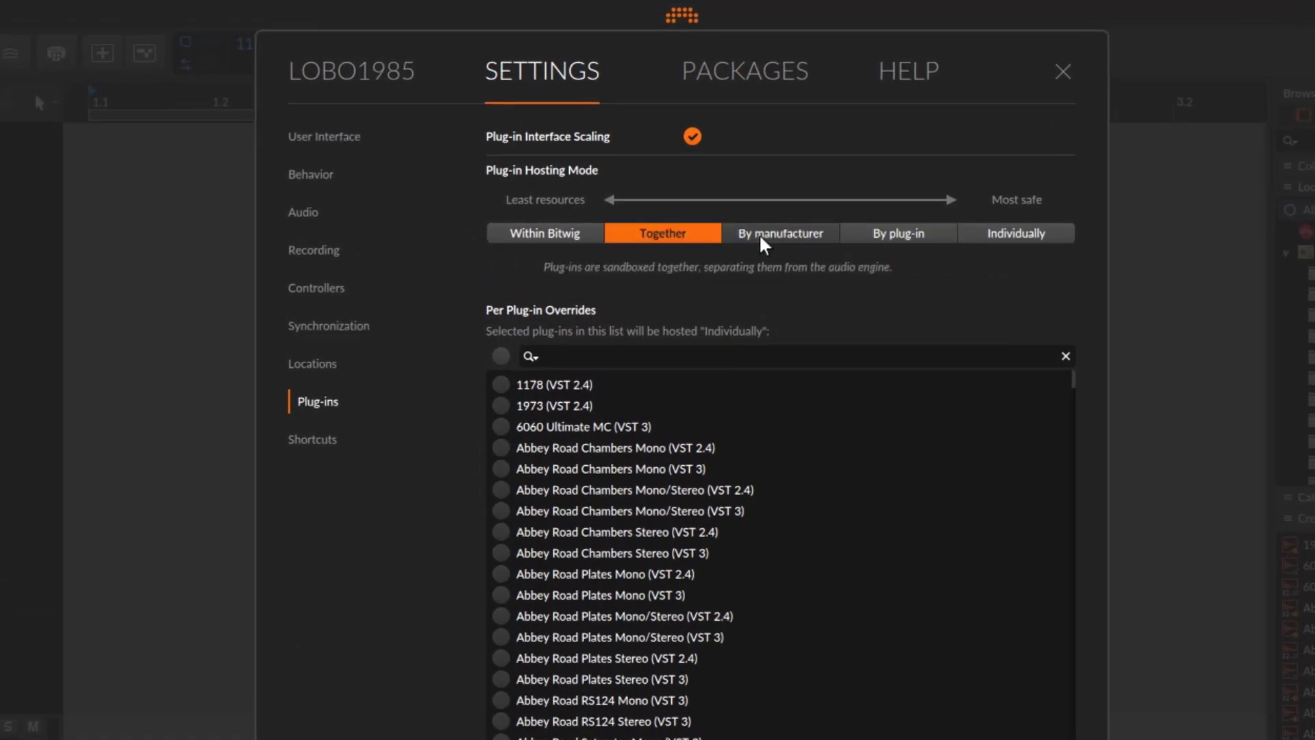
click(759, 233)
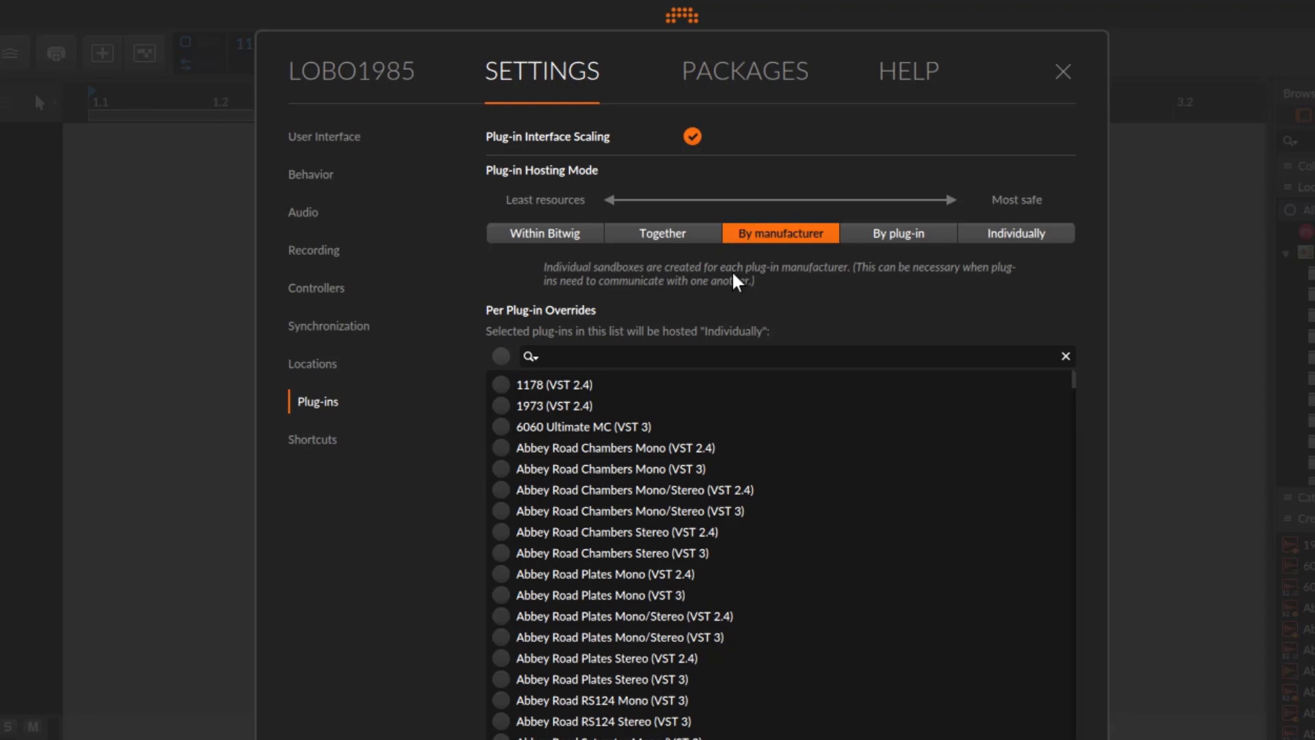
click(1062, 71)
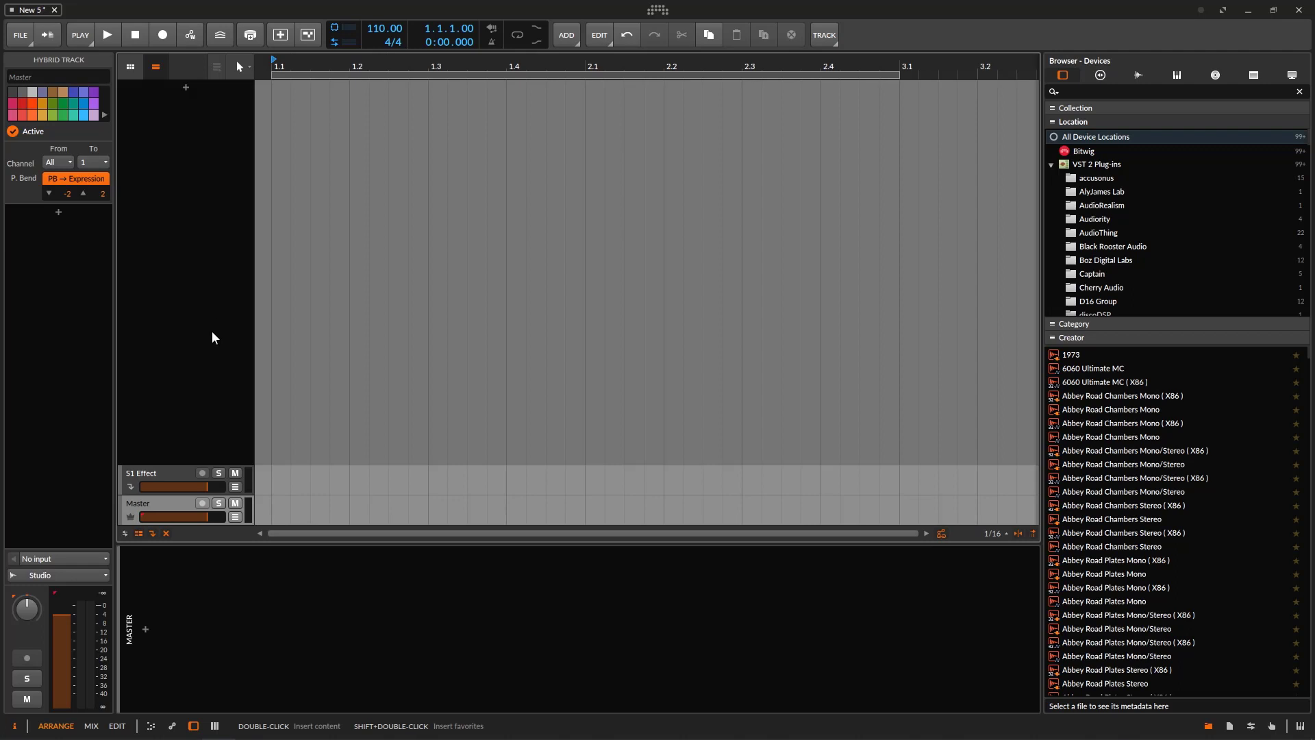
Step: Open Task Manager's process details over the project and locate the Bitwig Studio.exe process
key(ctrl+shift+Escape)
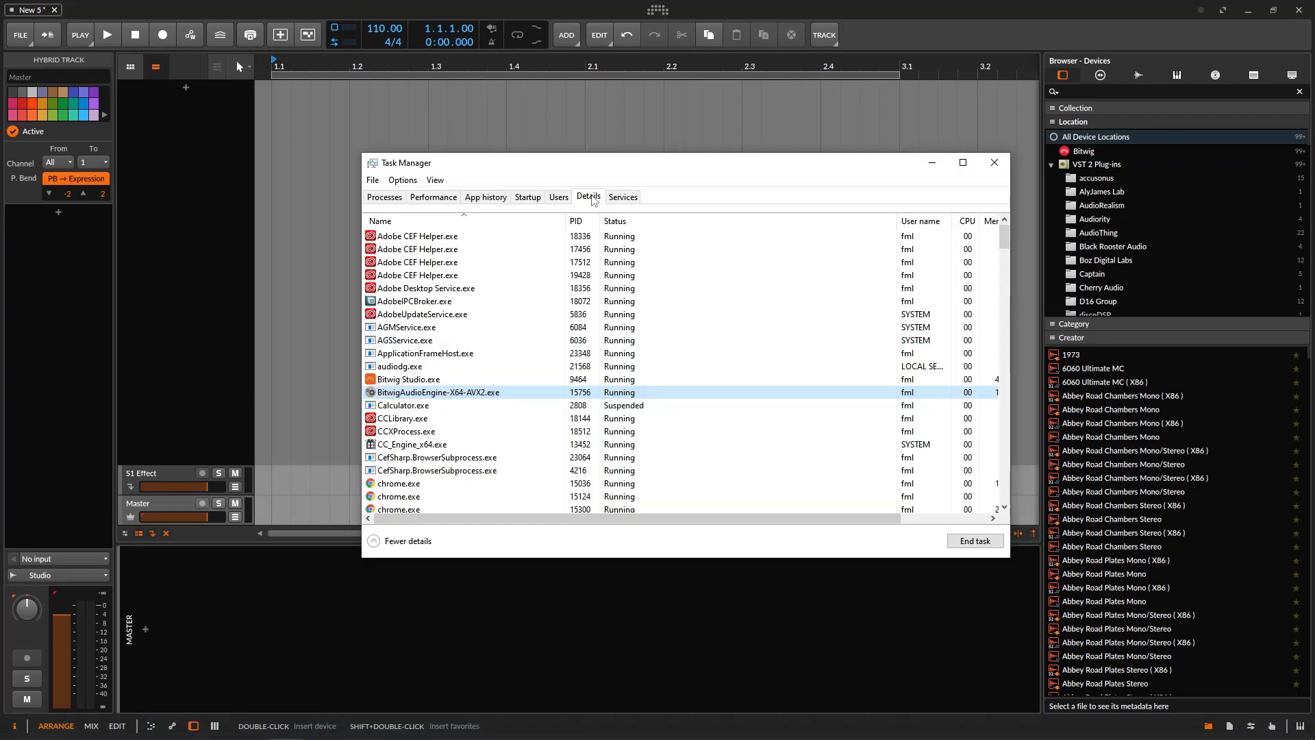
drag(433, 167, 365, 147)
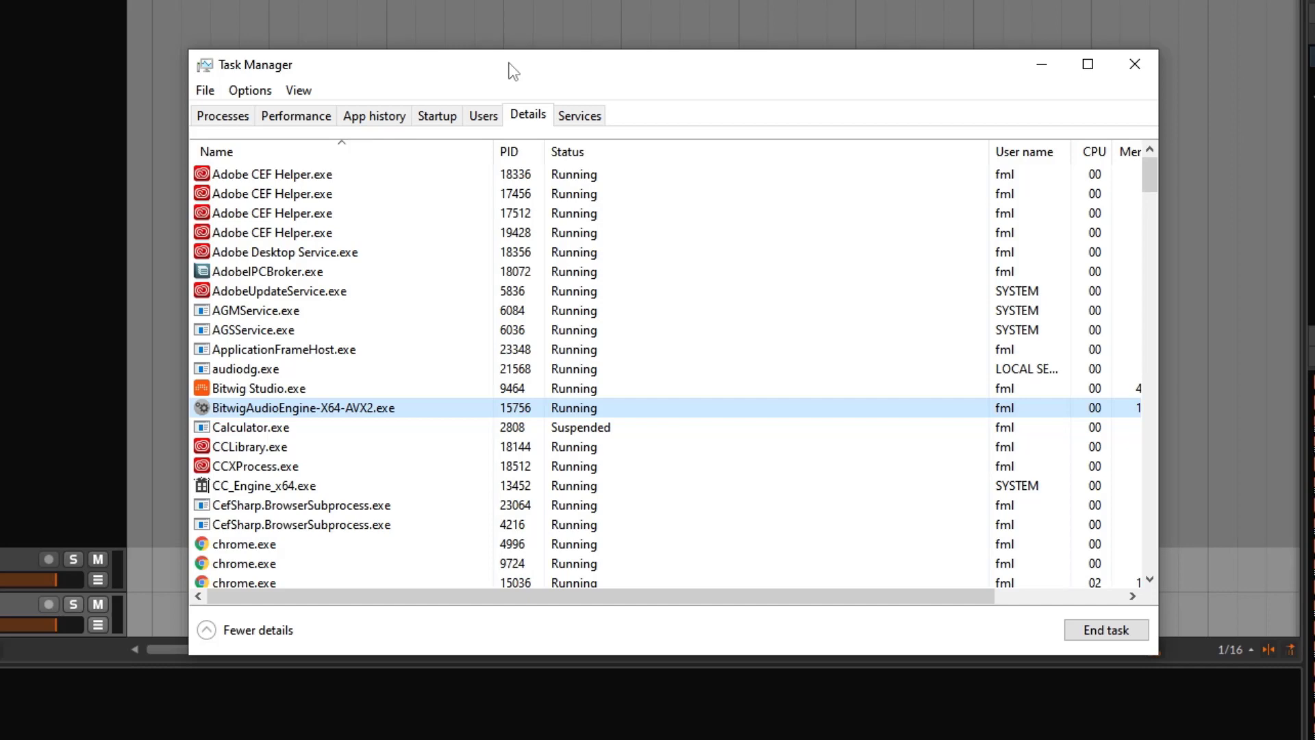
drag(517, 63, 549, 55)
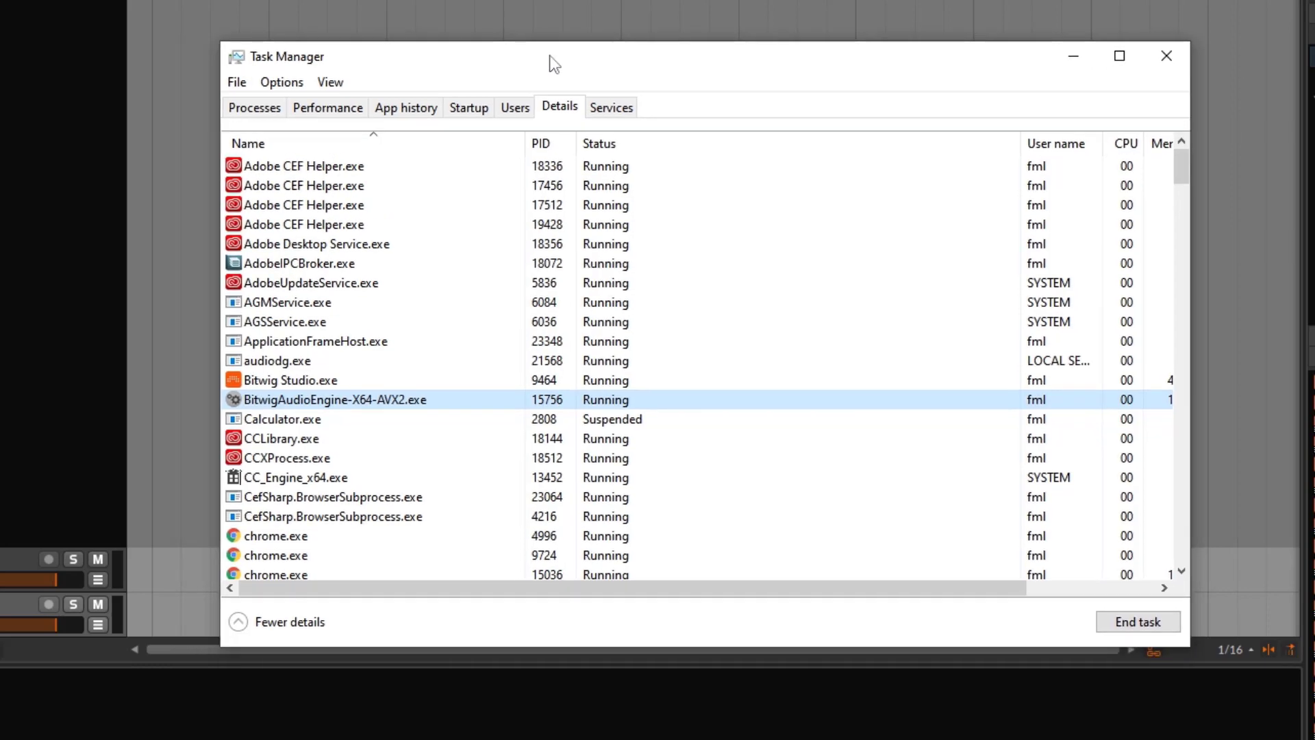
click(329, 380)
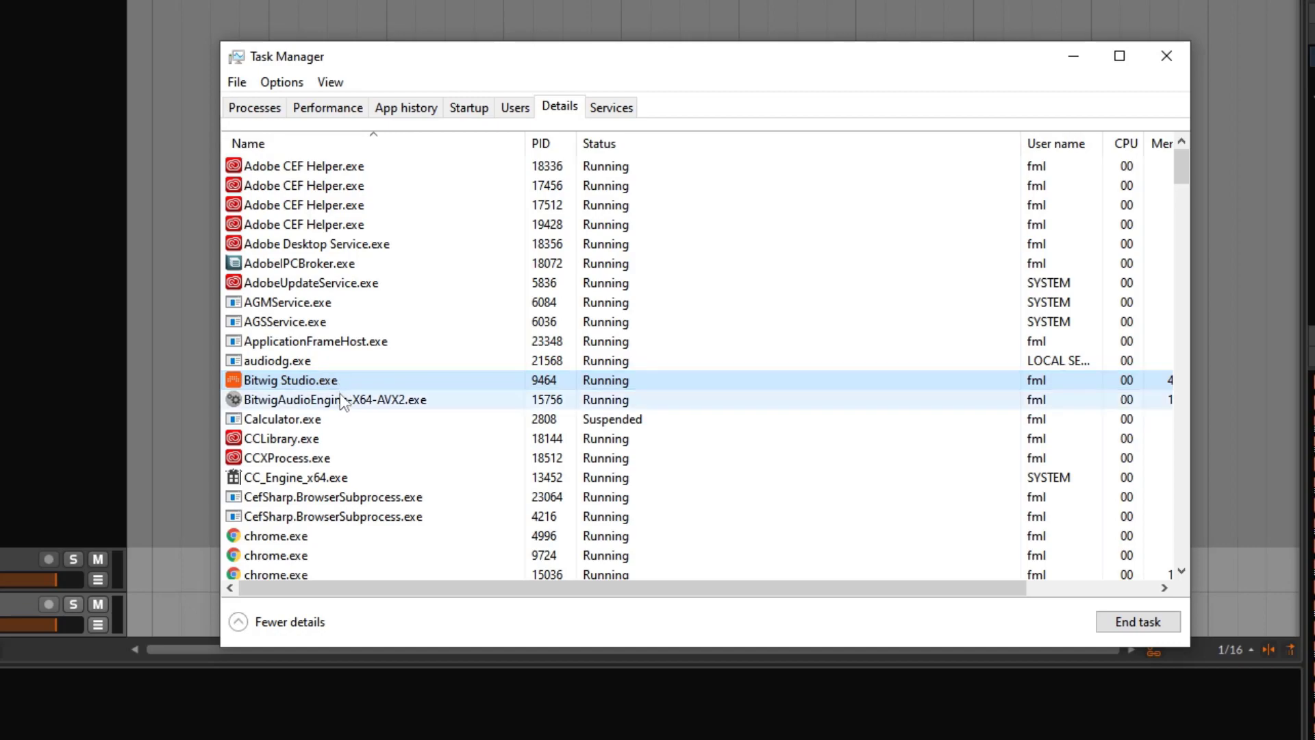
Step: End the BitwigAudioEngine-X64-AVX2.exe process in Task Manager and confirm ending it
click(342, 396)
right_click(343, 396)
click(255, 407)
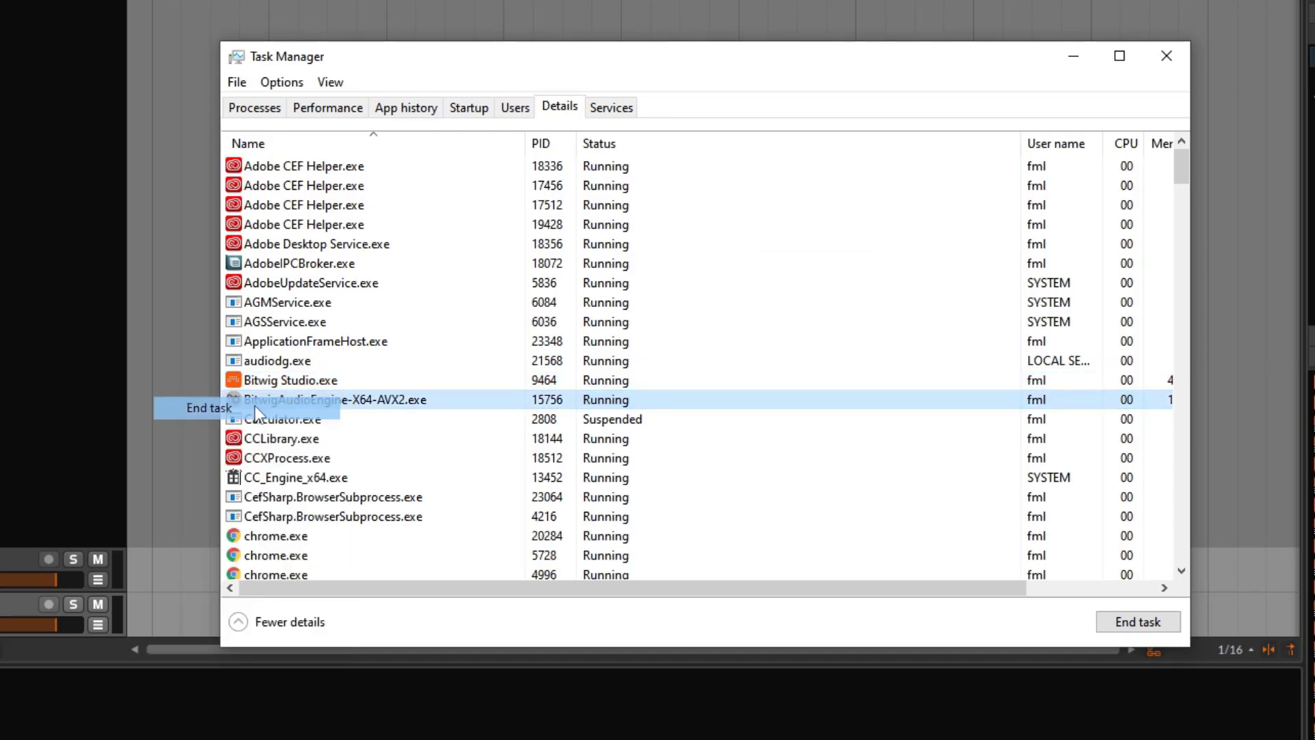
click(716, 446)
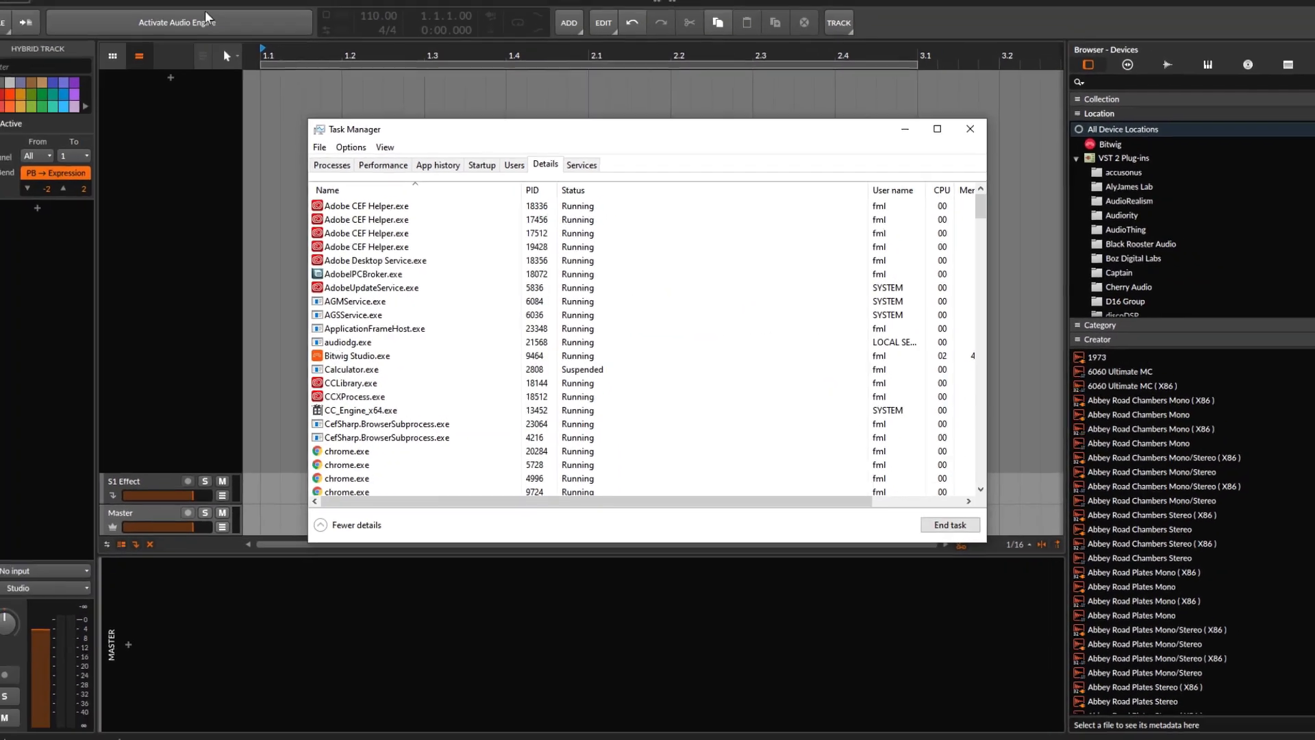
Step: Return to Bitwig Studio and reactivate the audio engine
click(205, 13)
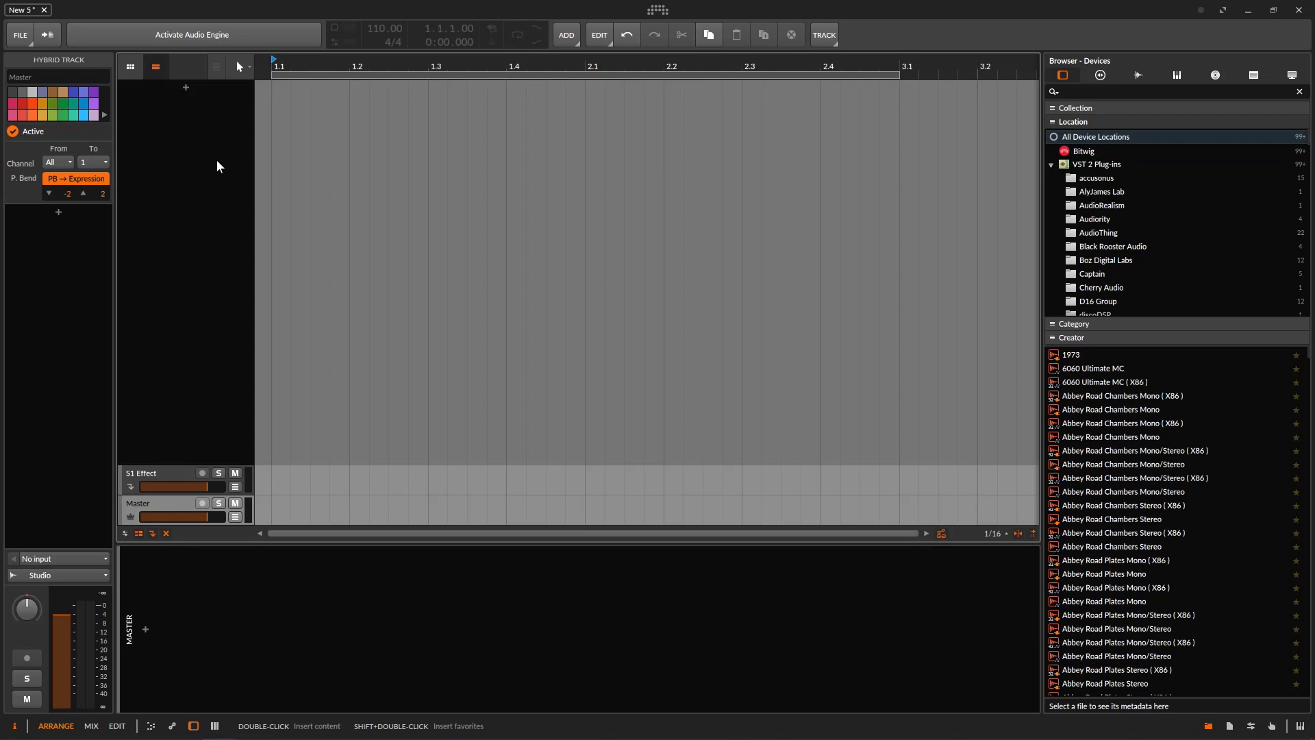
click(208, 32)
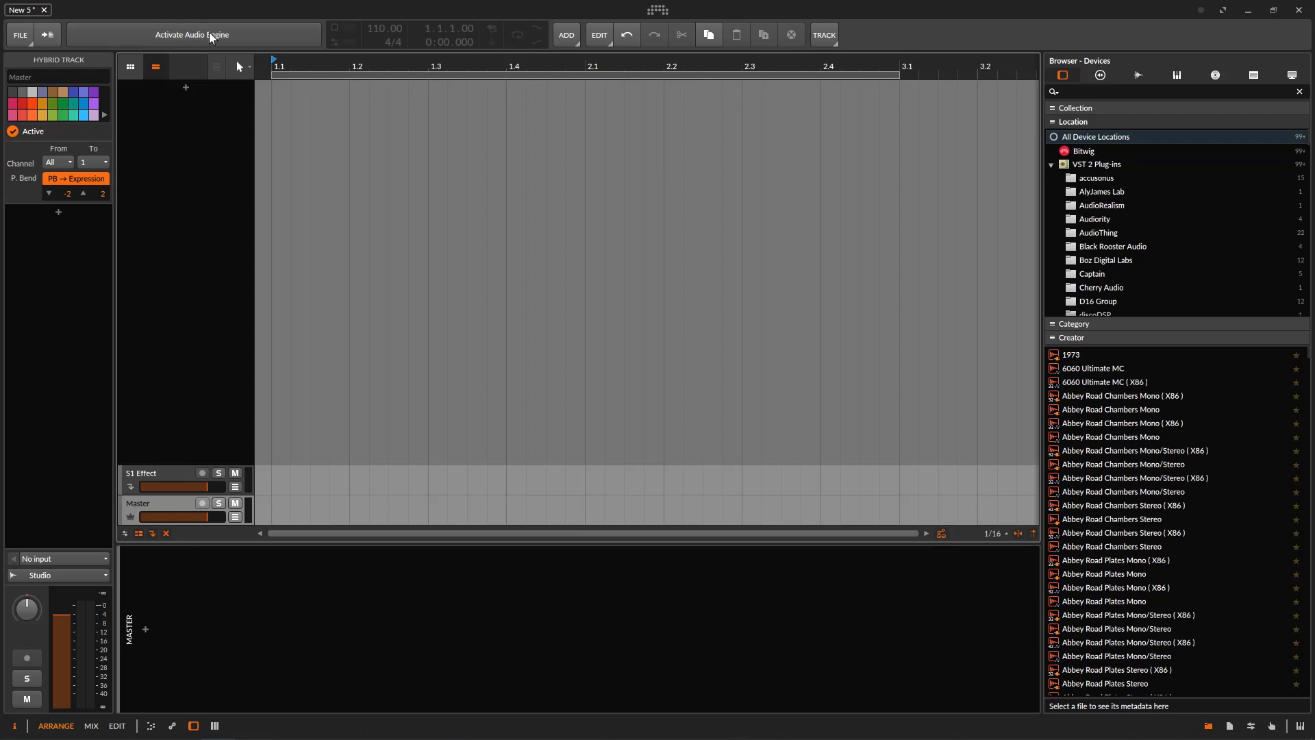
Step: Reopen the plug-in settings to examine the By manufacturer hosting mode, and close them again
click(657, 10)
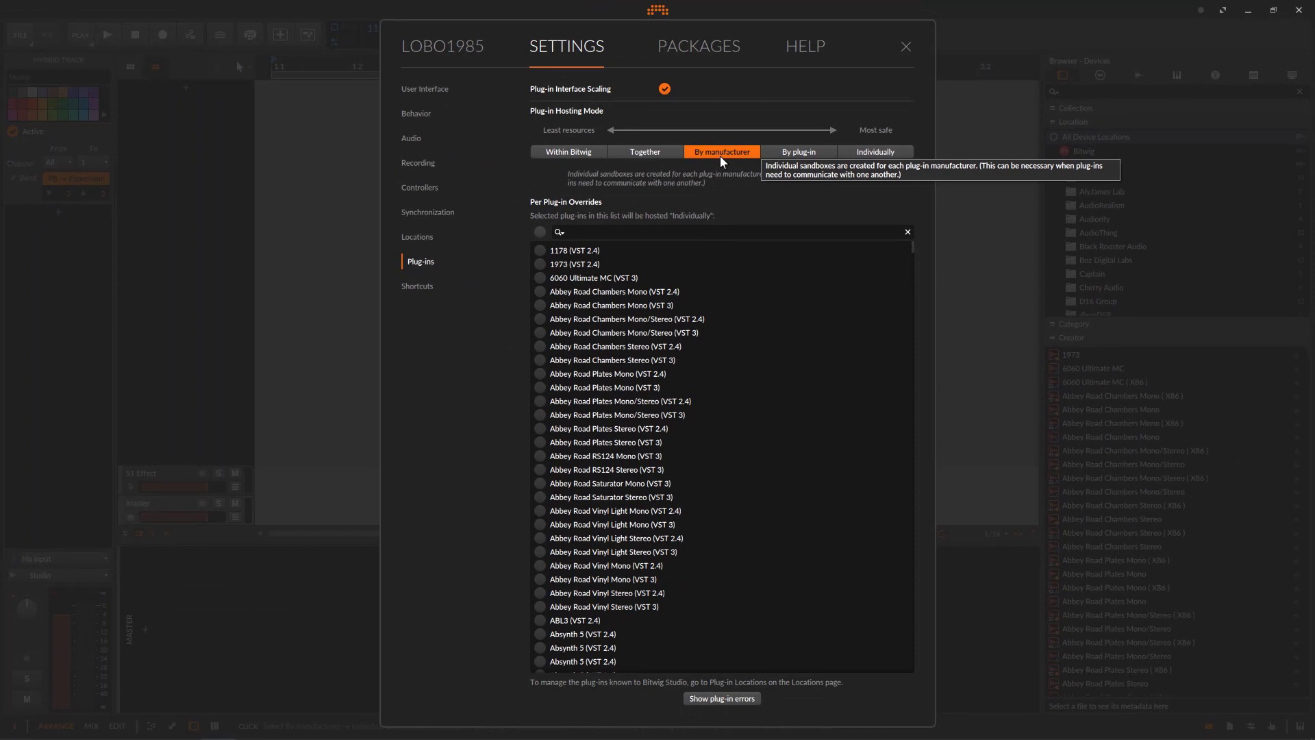
click(905, 46)
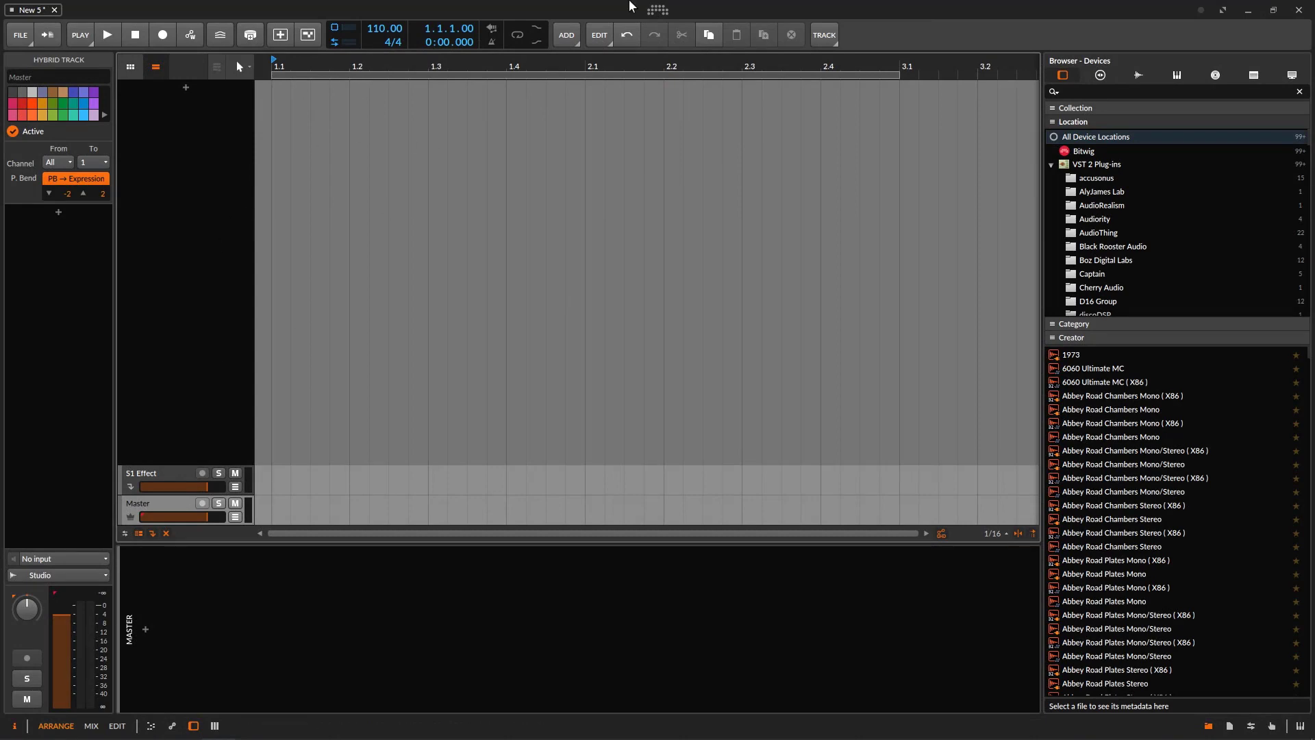
click(661, 10)
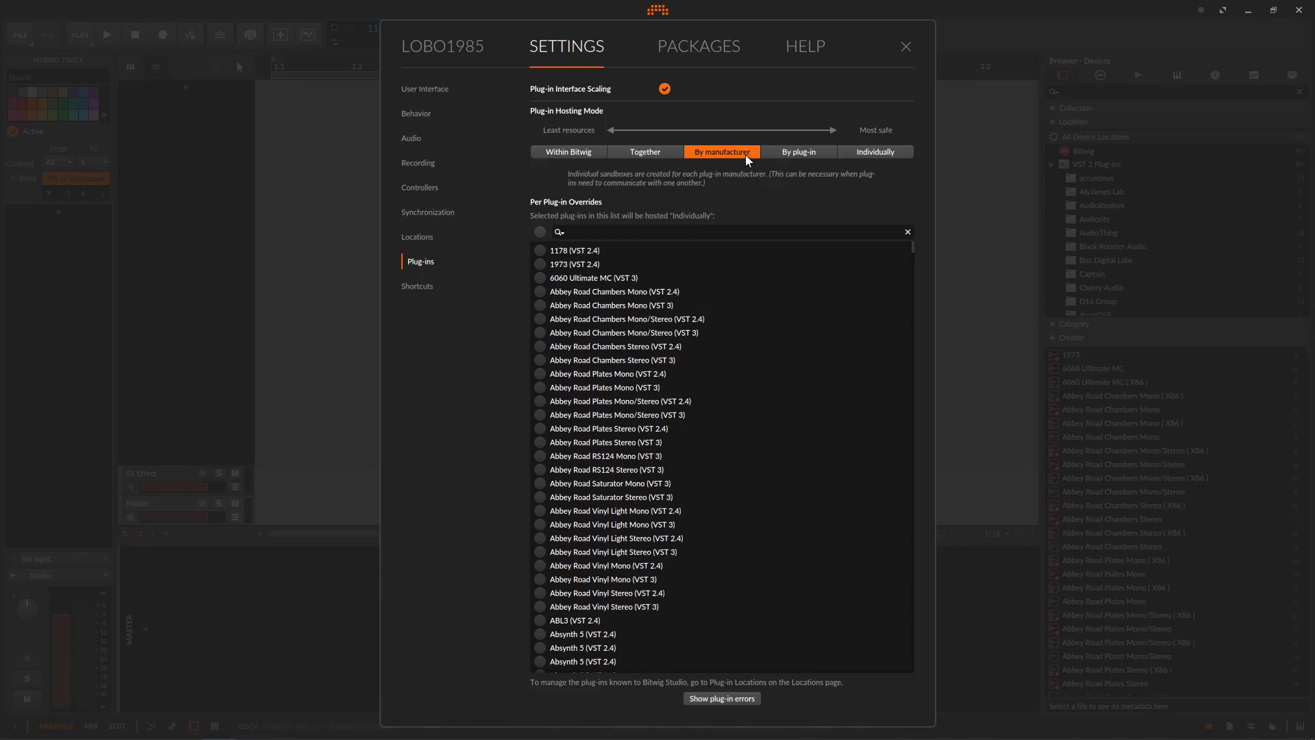
click(902, 49)
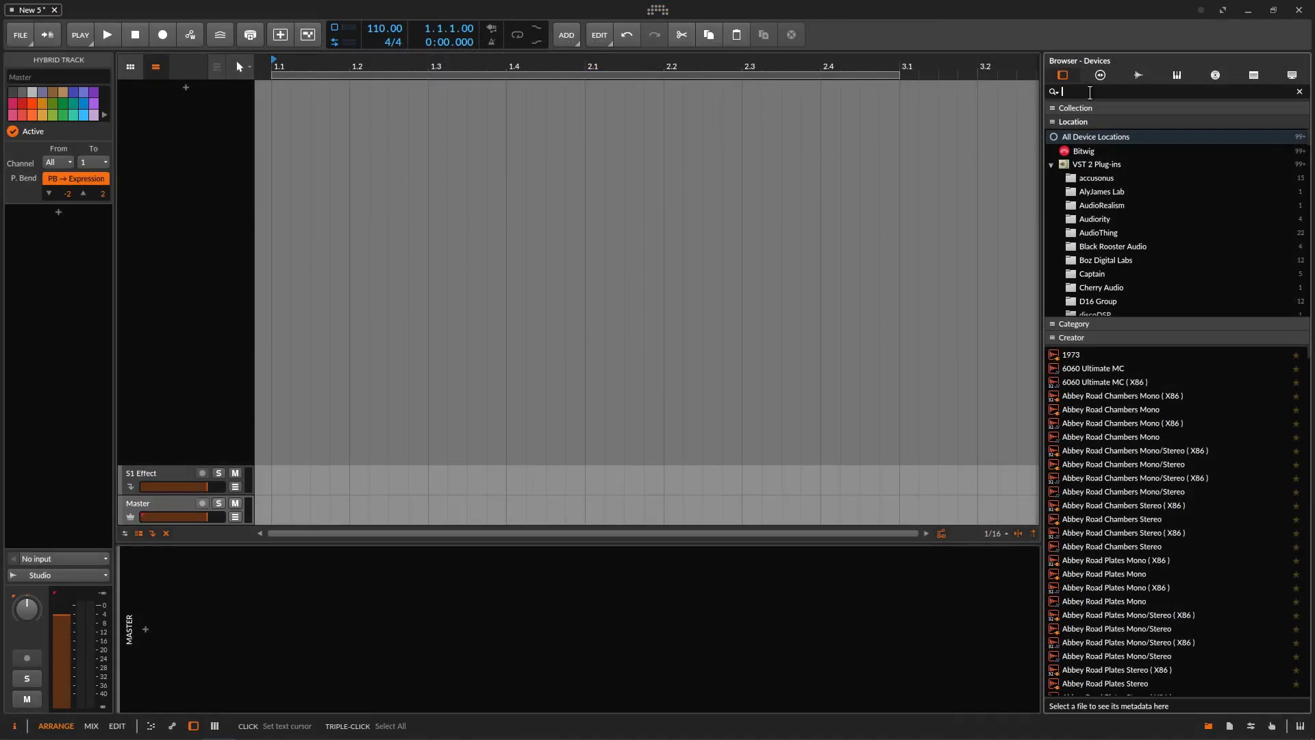
Step: Search the device browser for "fab" and add FabFilter Pro-Q 3 on a new audio track
text(fab)
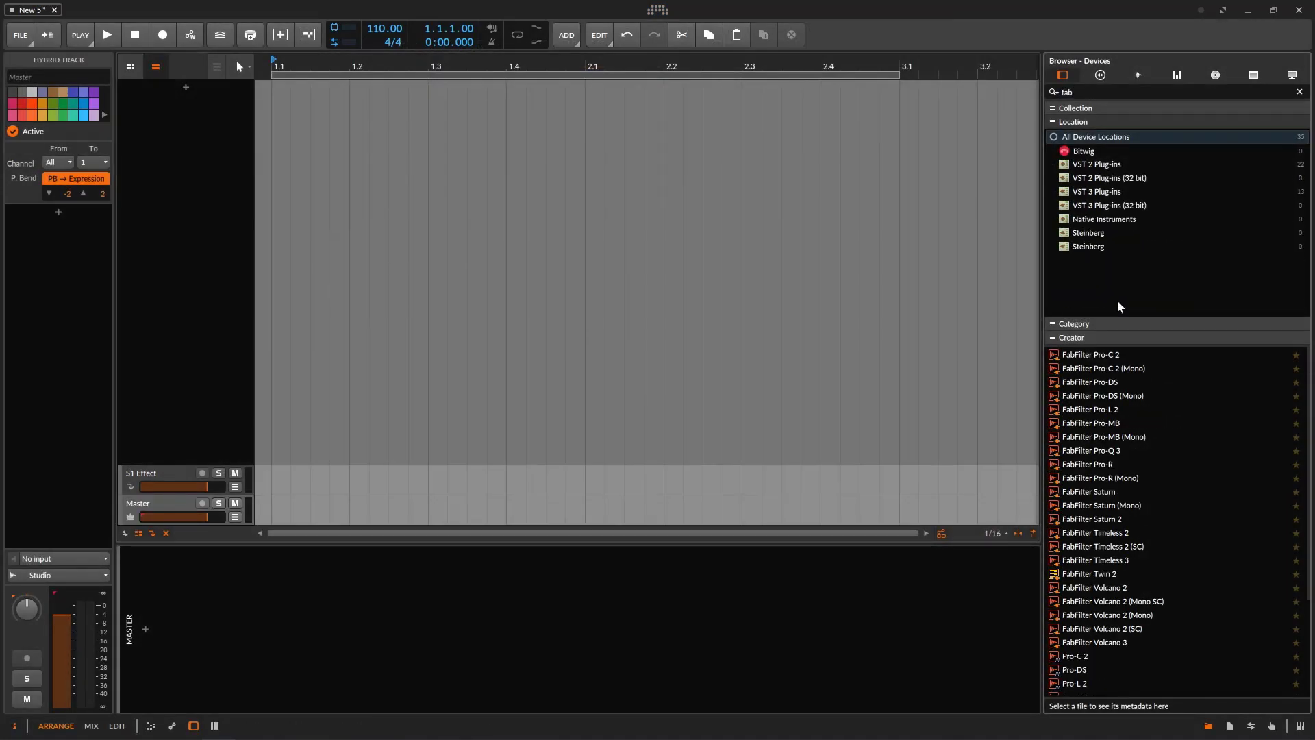
drag(1091, 450, 565, 126)
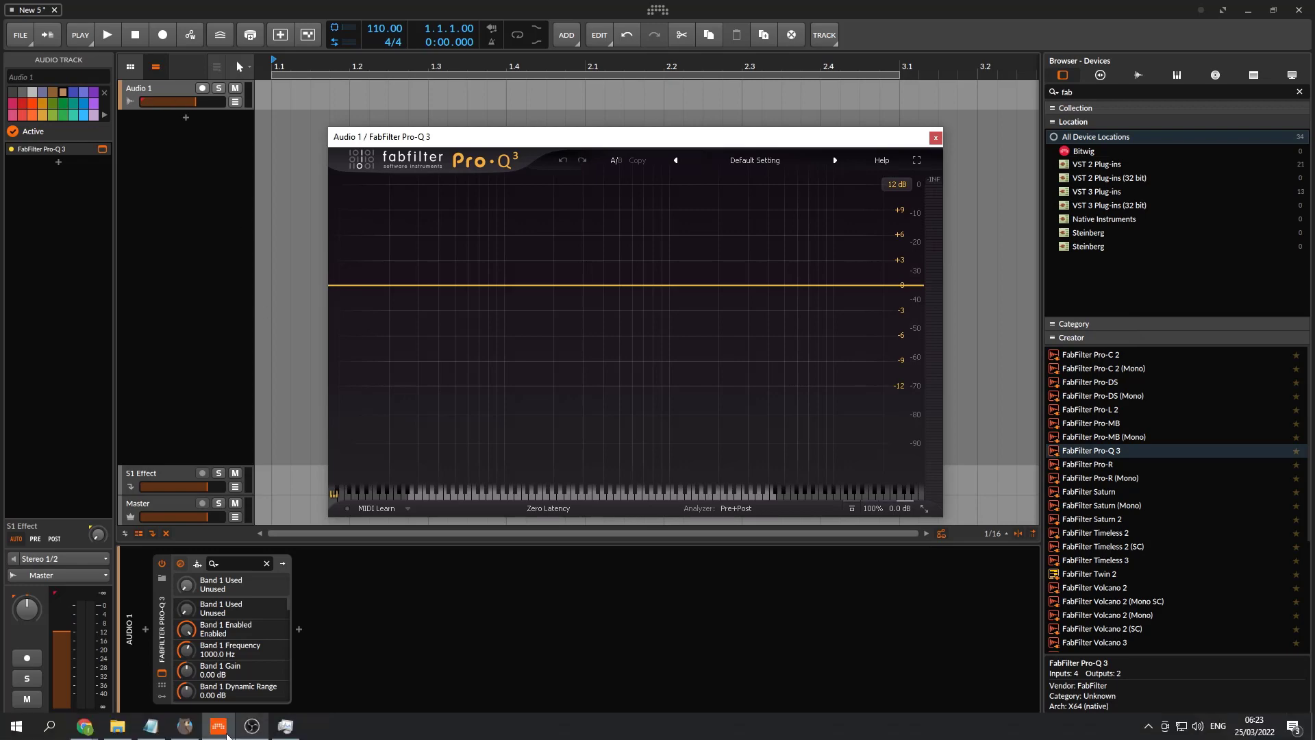
Step: Place Task Manager beside the Pro-Q 3 window and examine the BitwigAudioEngine and BitwigPluginHost processes
click(286, 727)
drag(626, 135, 885, 93)
drag(548, 138, 395, 158)
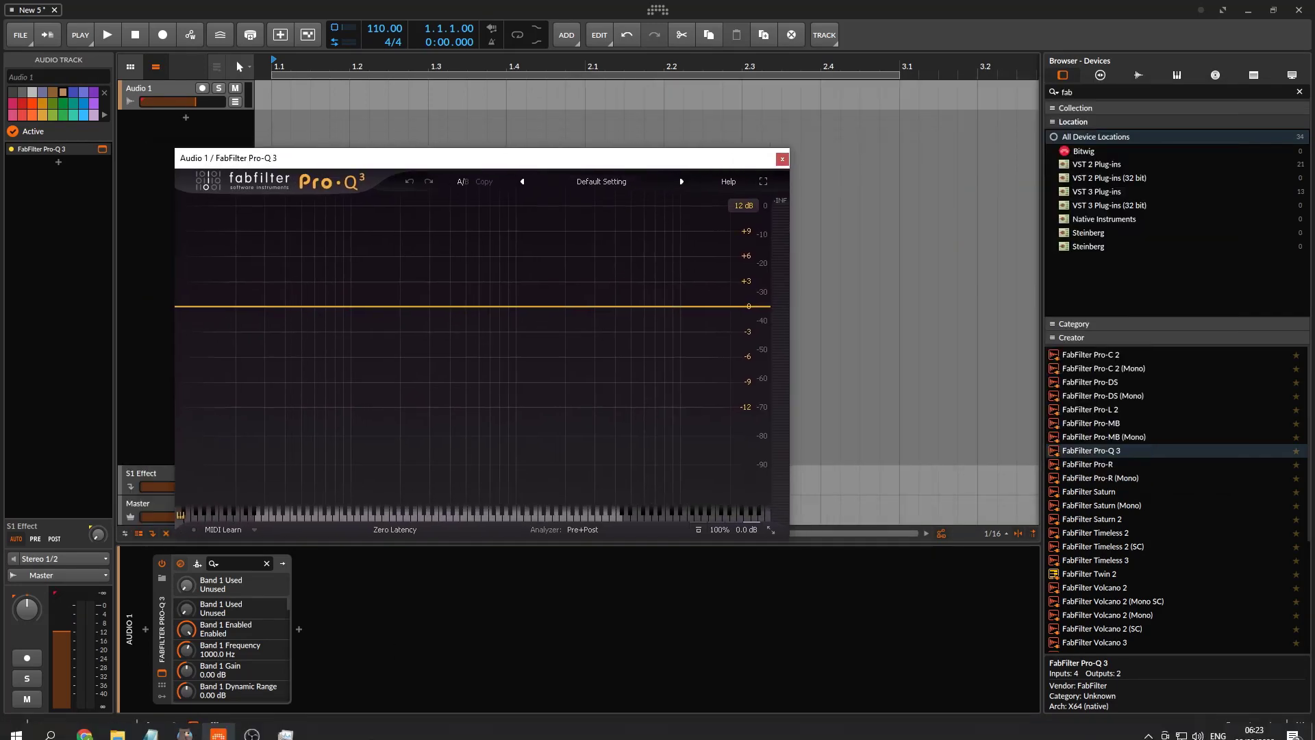
click(287, 727)
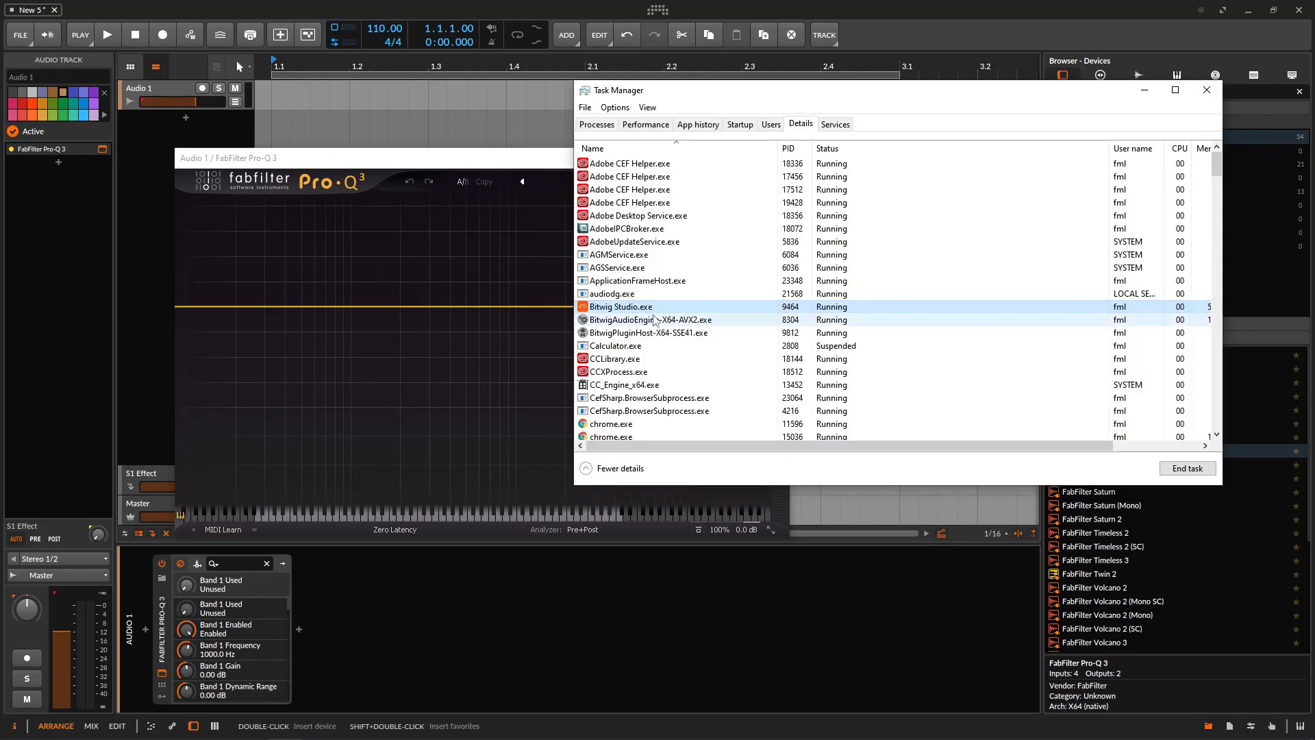
click(642, 320)
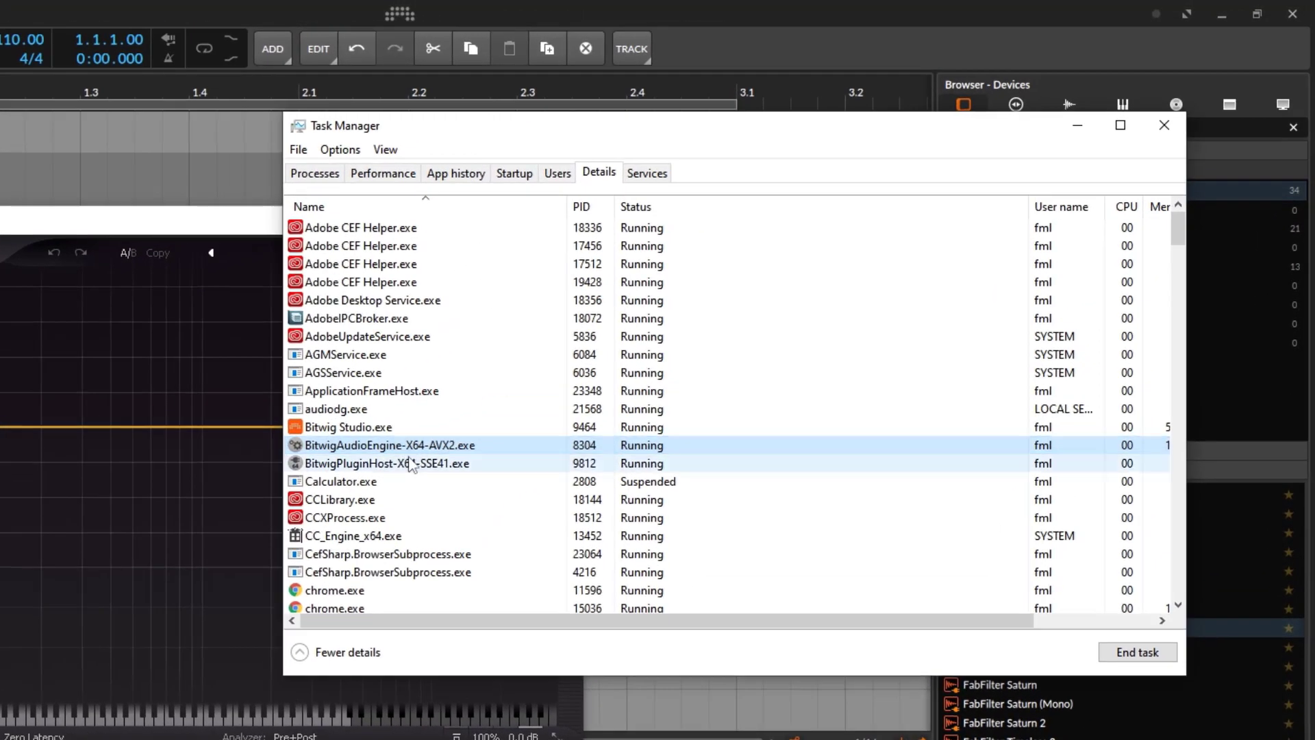
click(412, 465)
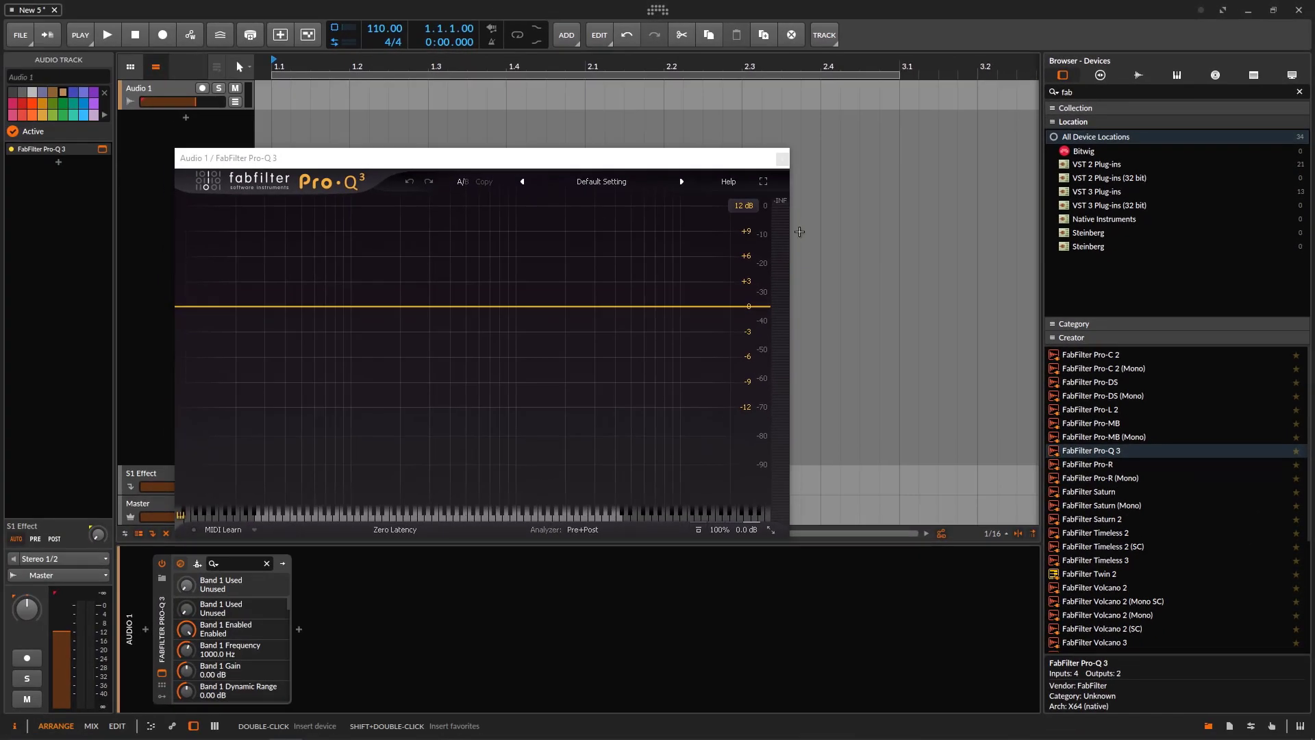
Step: Add FabFilter Pro-R and FabFilter Pro-C 2 on separate new audio tracks, and check the running processes in Task Manager
drag(1068, 464, 158, 145)
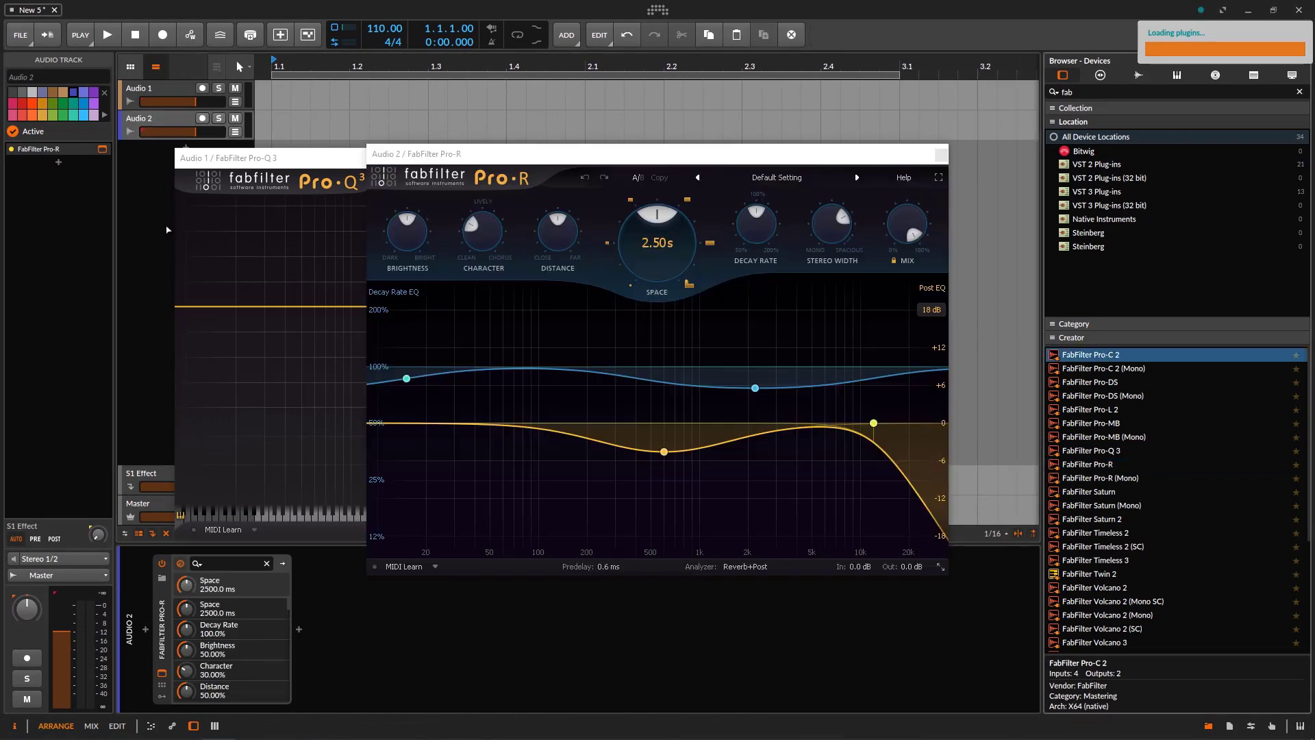
double_click(134, 183)
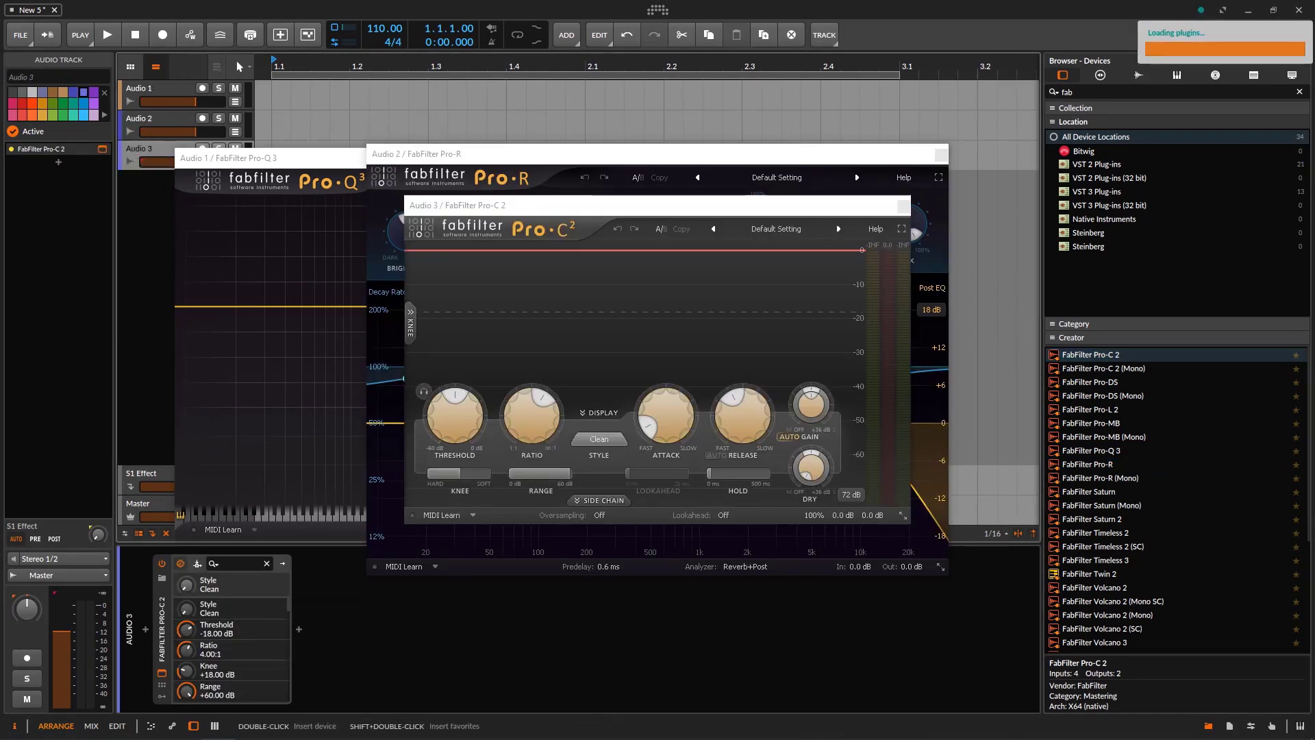
key(ctrl+shift+Escape)
drag(288, 179, 548, 170)
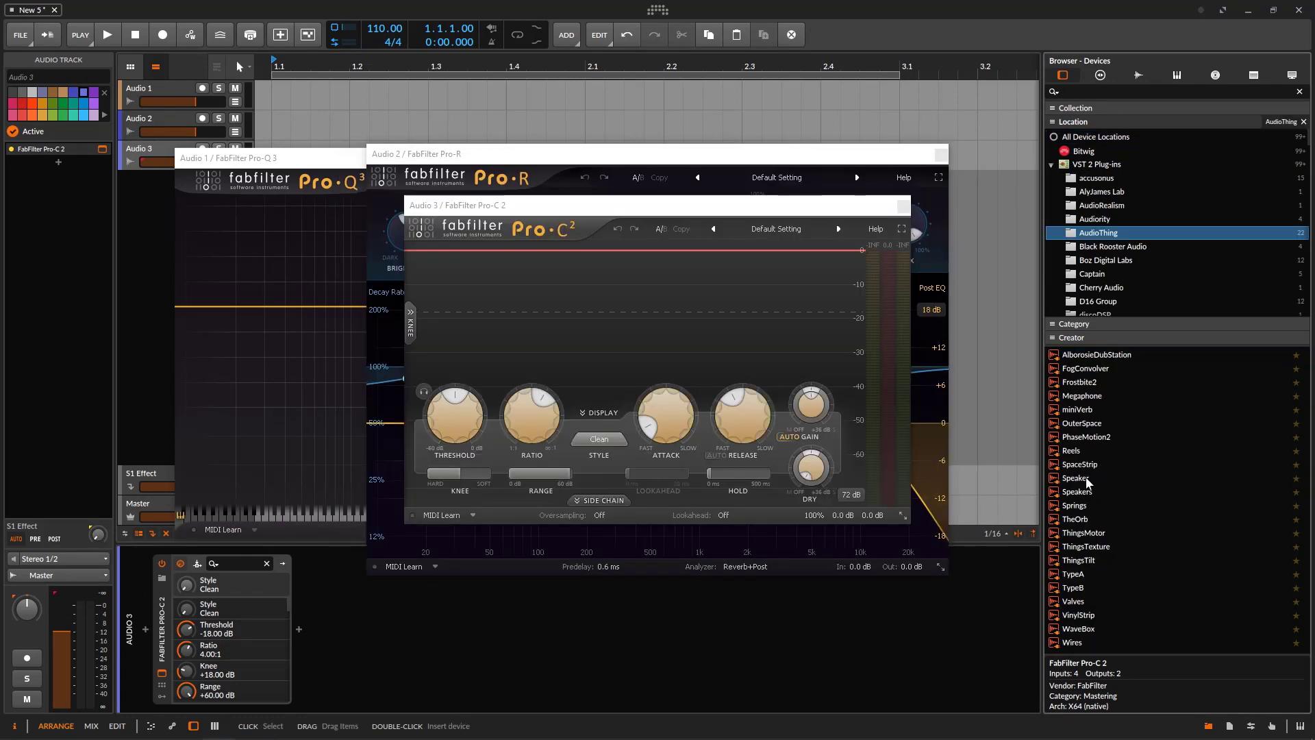
Step: Add the AudioThing Speaker plug-in on a new audio track below the FabFilter tracks
drag(1086, 477, 140, 217)
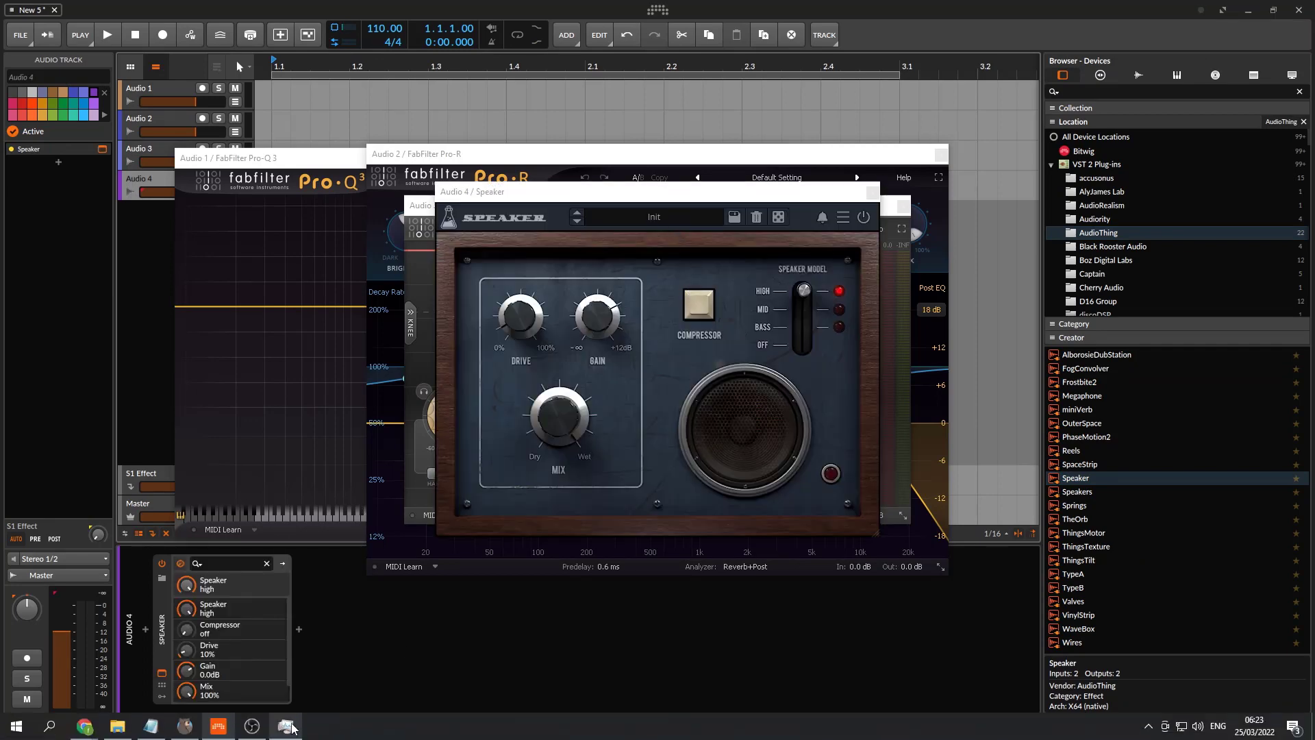
Step: Switch to Task Manager and compare the two BitwigPluginHost-X64-SSE41.exe processes
click(285, 725)
click(473, 413)
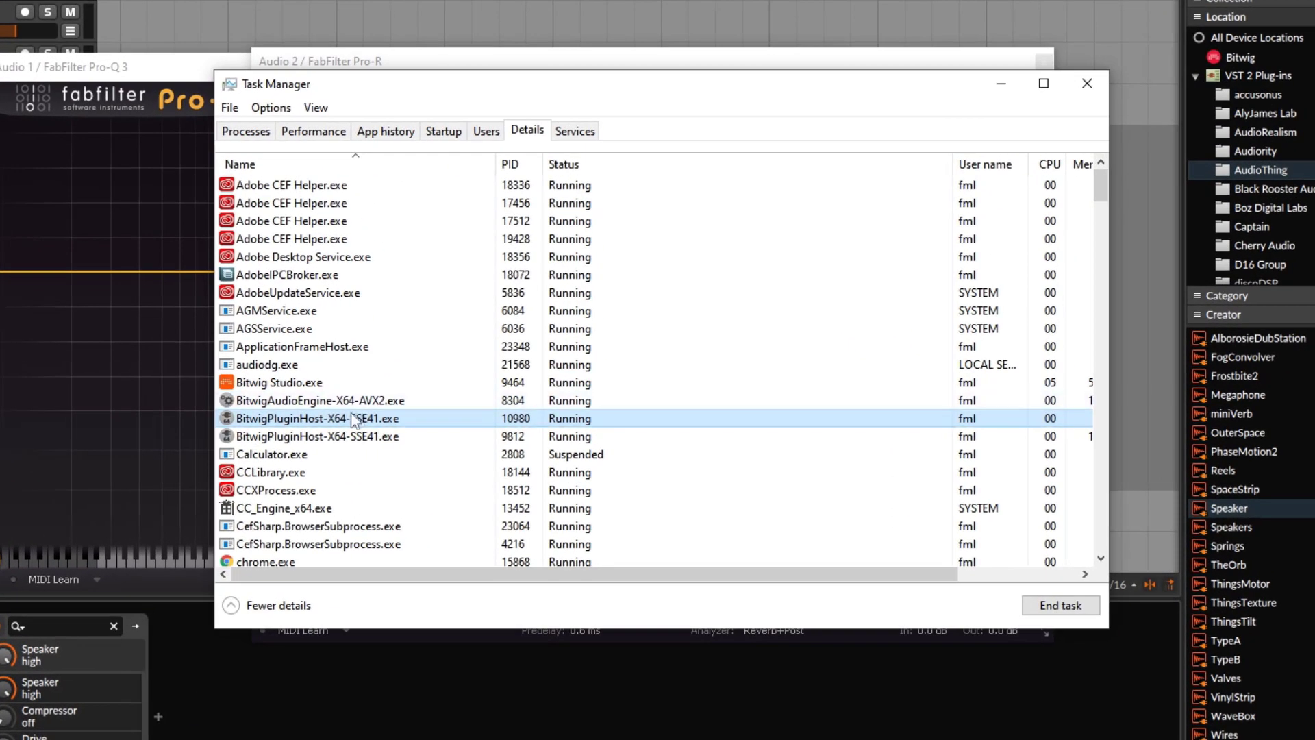
click(371, 437)
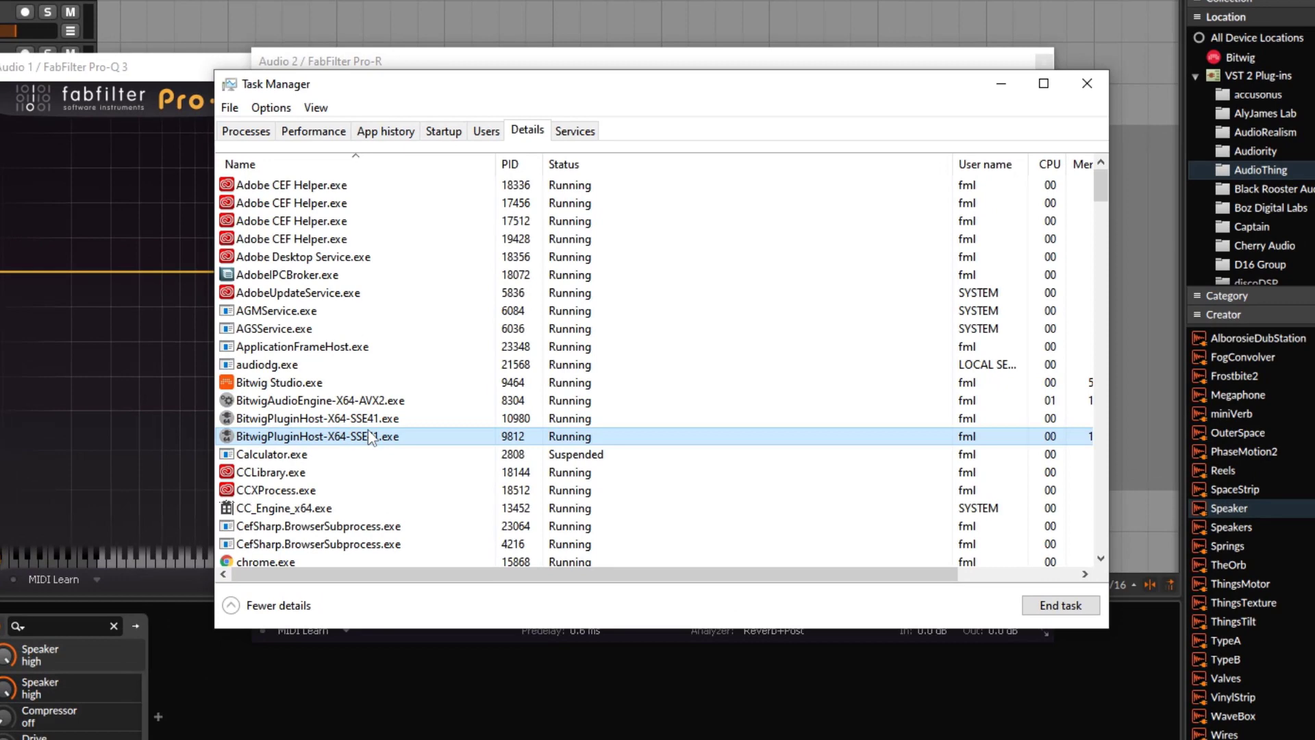
click(376, 420)
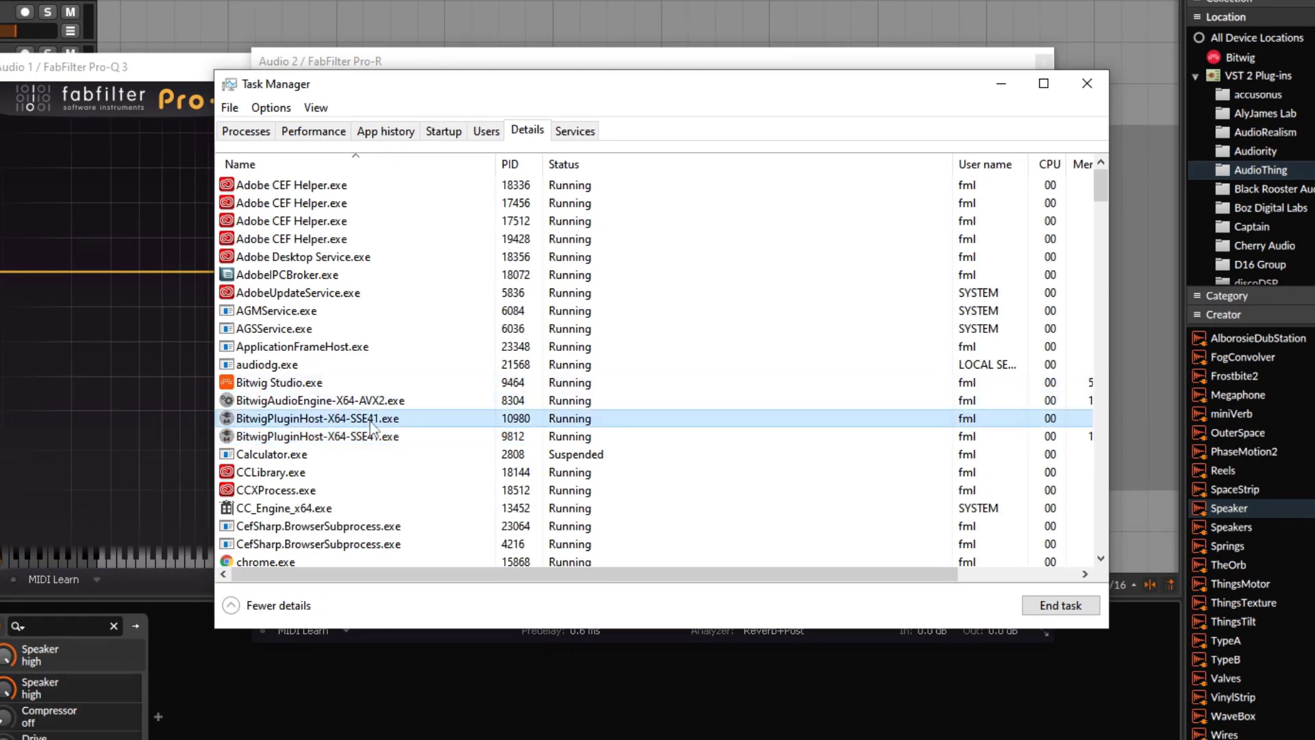
click(393, 437)
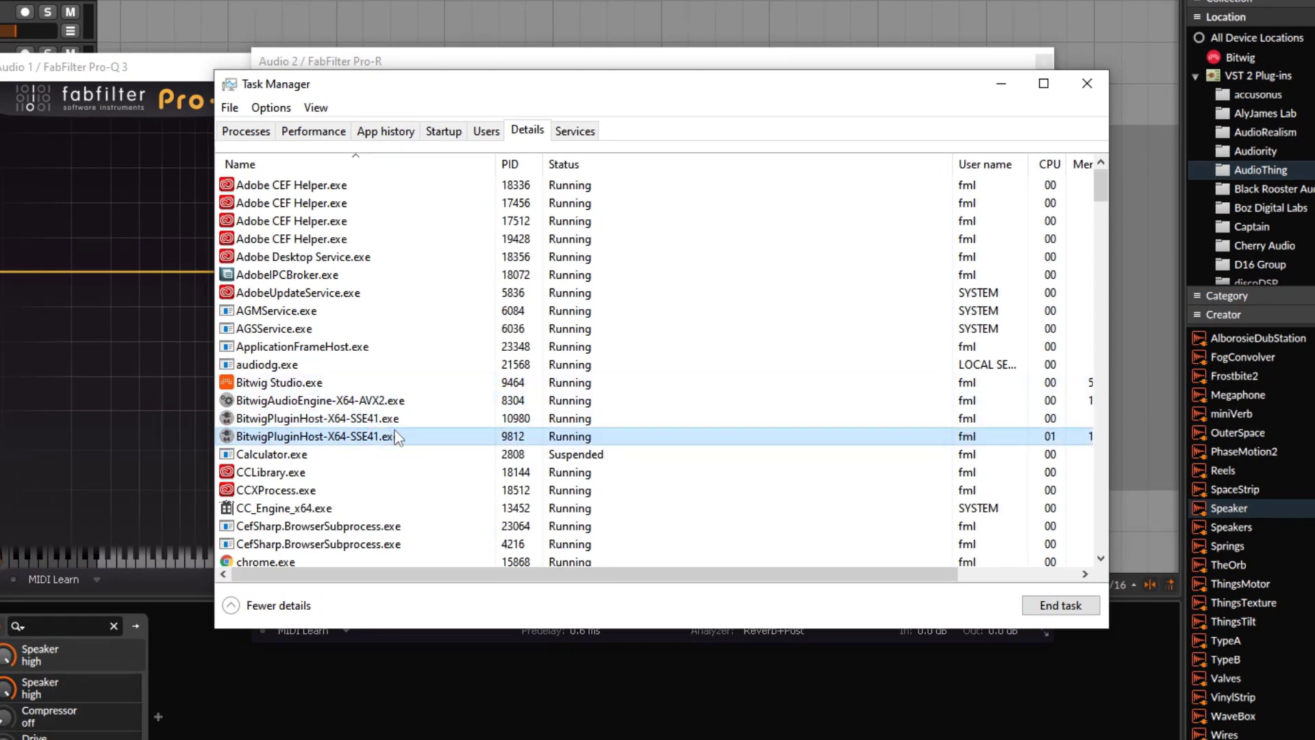
Step: Move Task Manager off the plug-in windows and end the BitwigPluginHost-X64-SSE41.exe process with PID 9812
drag(529, 96, 820, 97)
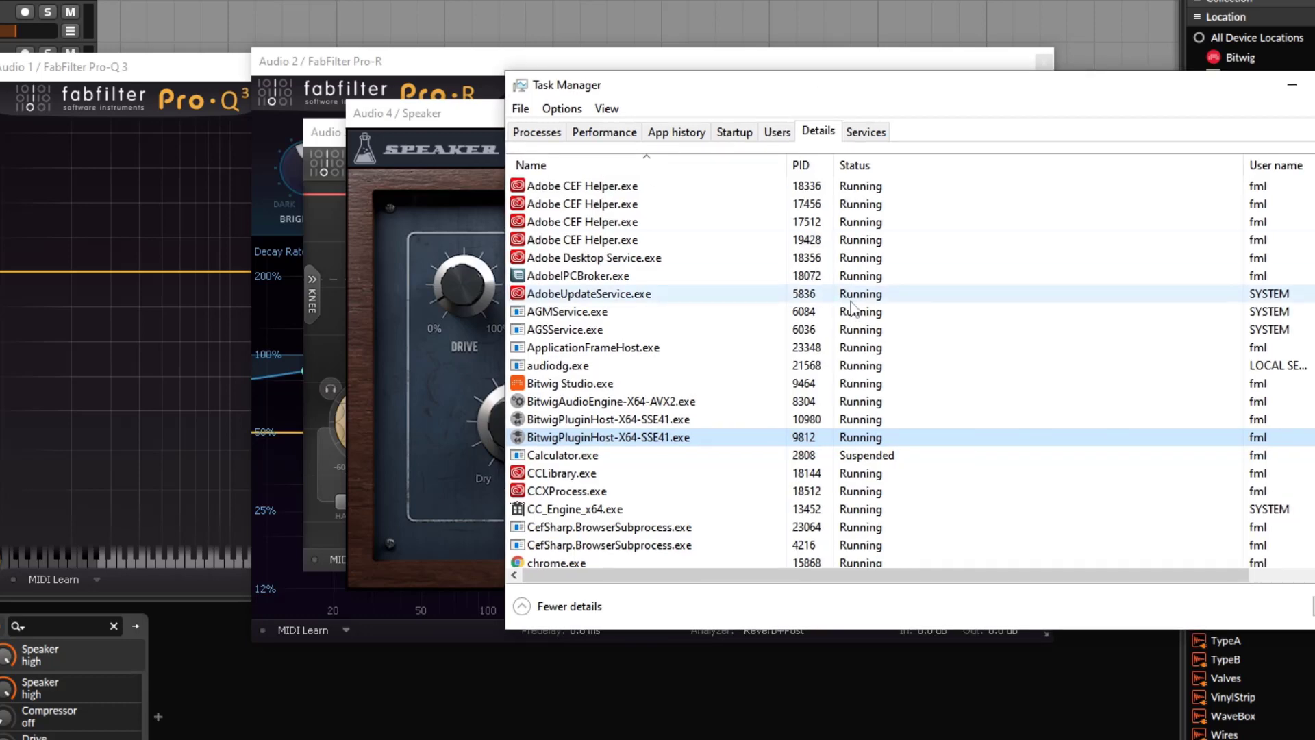
right_click(659, 442)
click(557, 448)
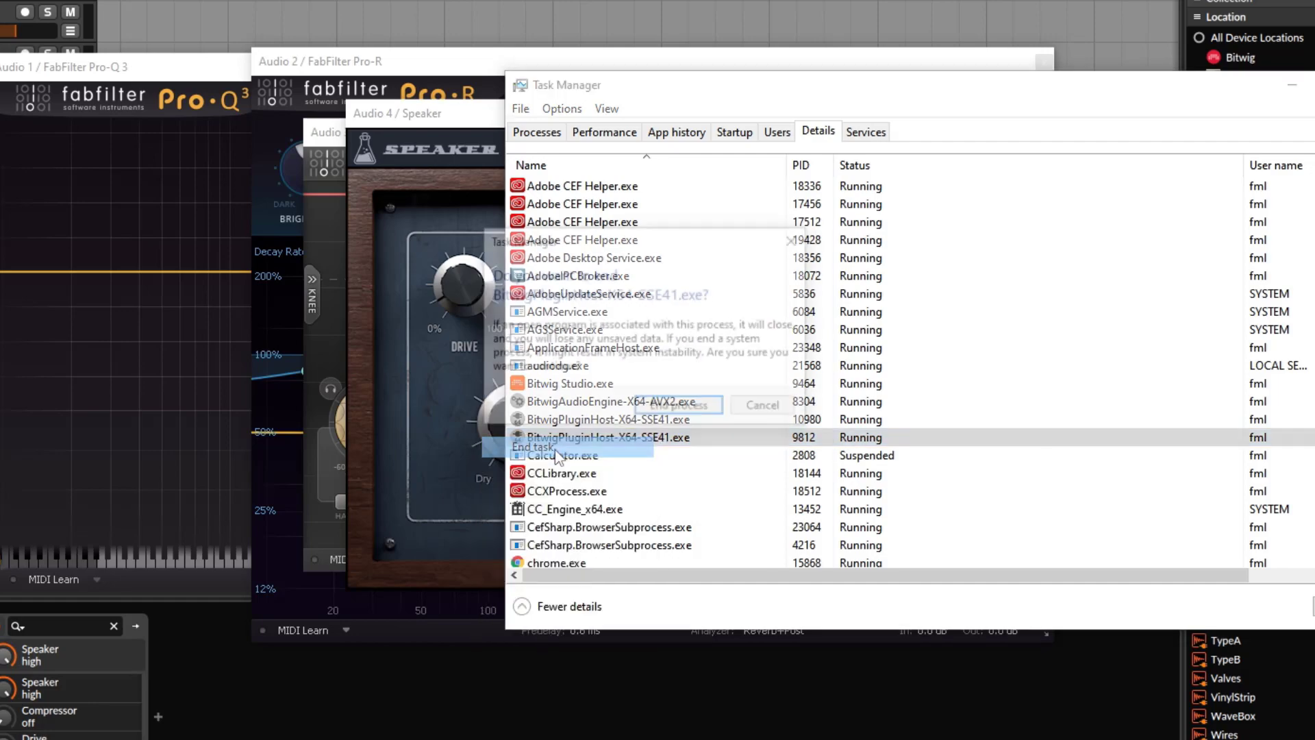
click(677, 404)
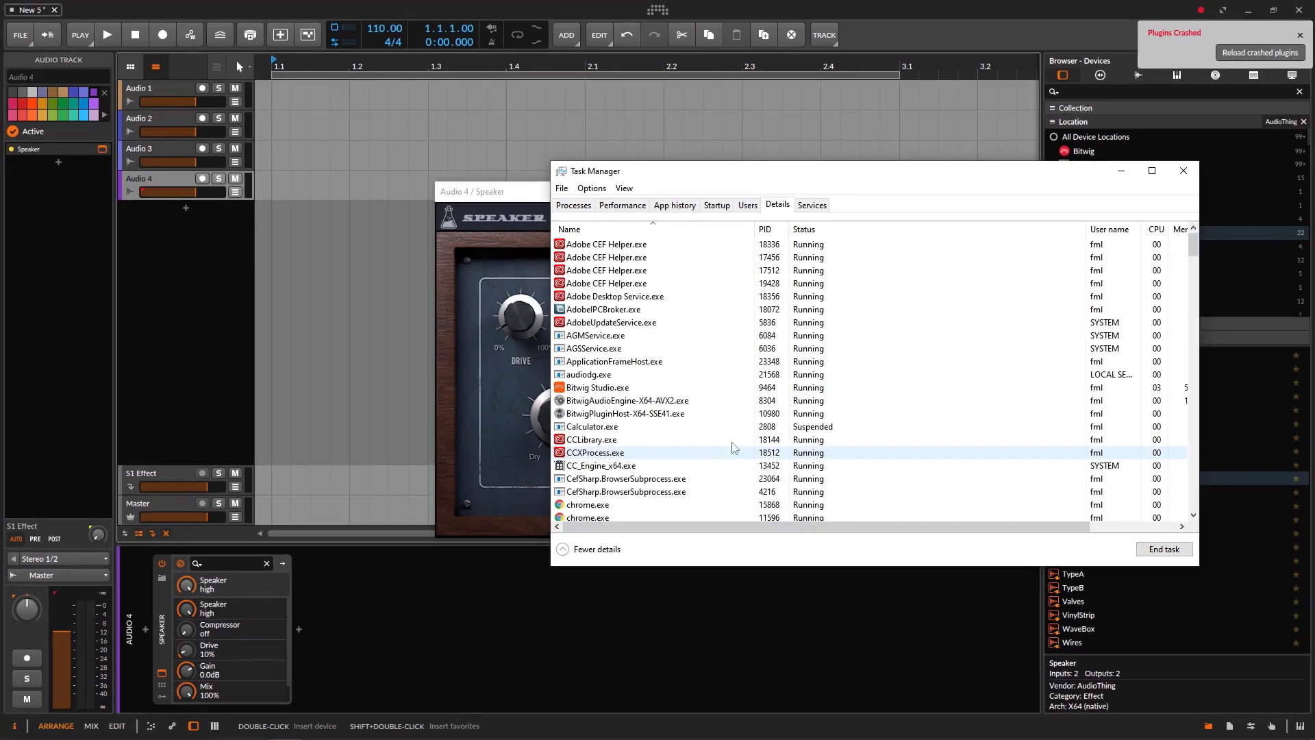
Step: Inspect the plug-in state on tracks Audio 1 through Audio 4, and bring up the plug-in hosting mode settings
click(165, 95)
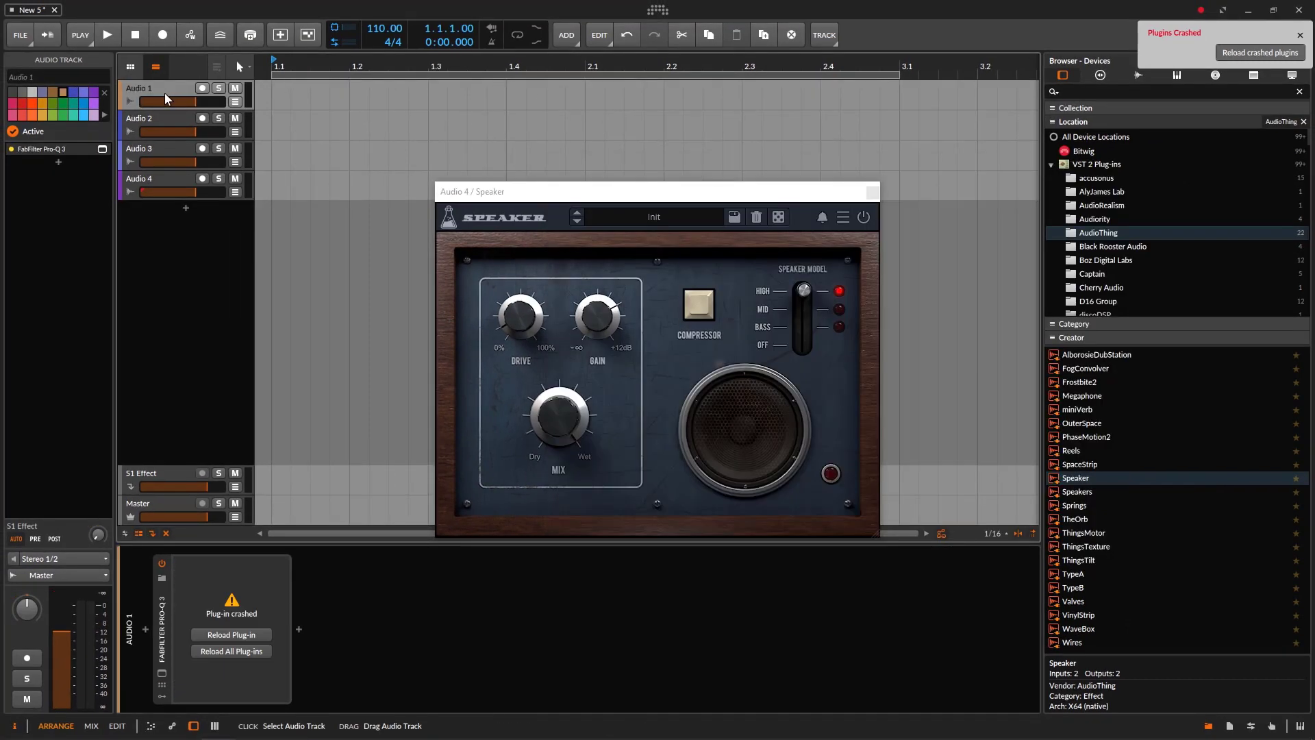
click(180, 115)
click(174, 148)
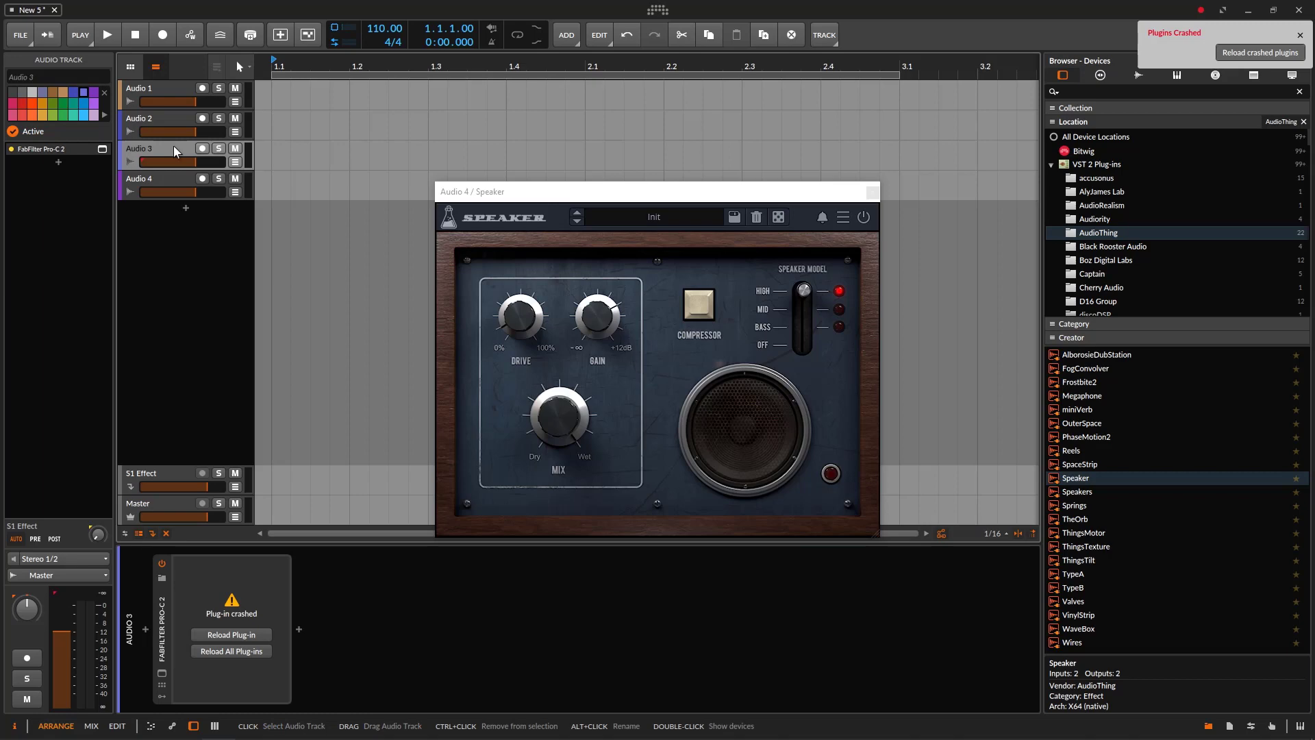
click(154, 178)
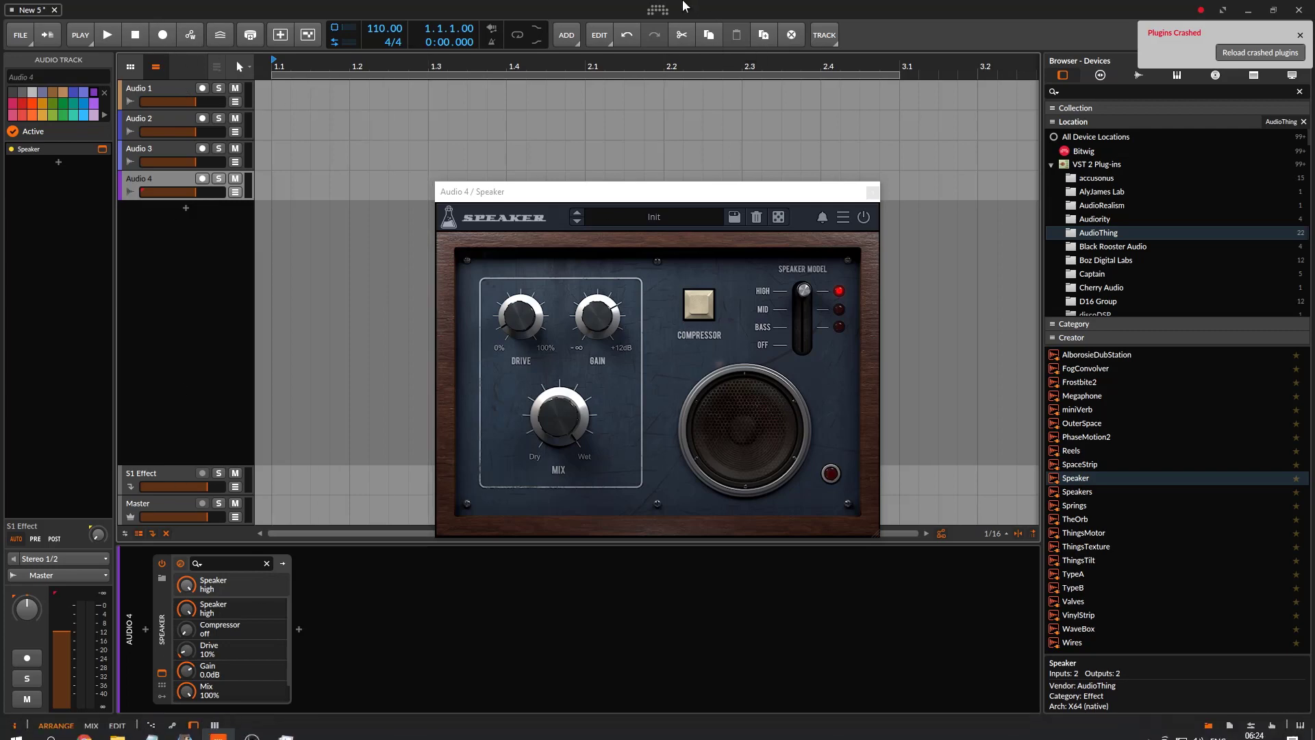
click(658, 9)
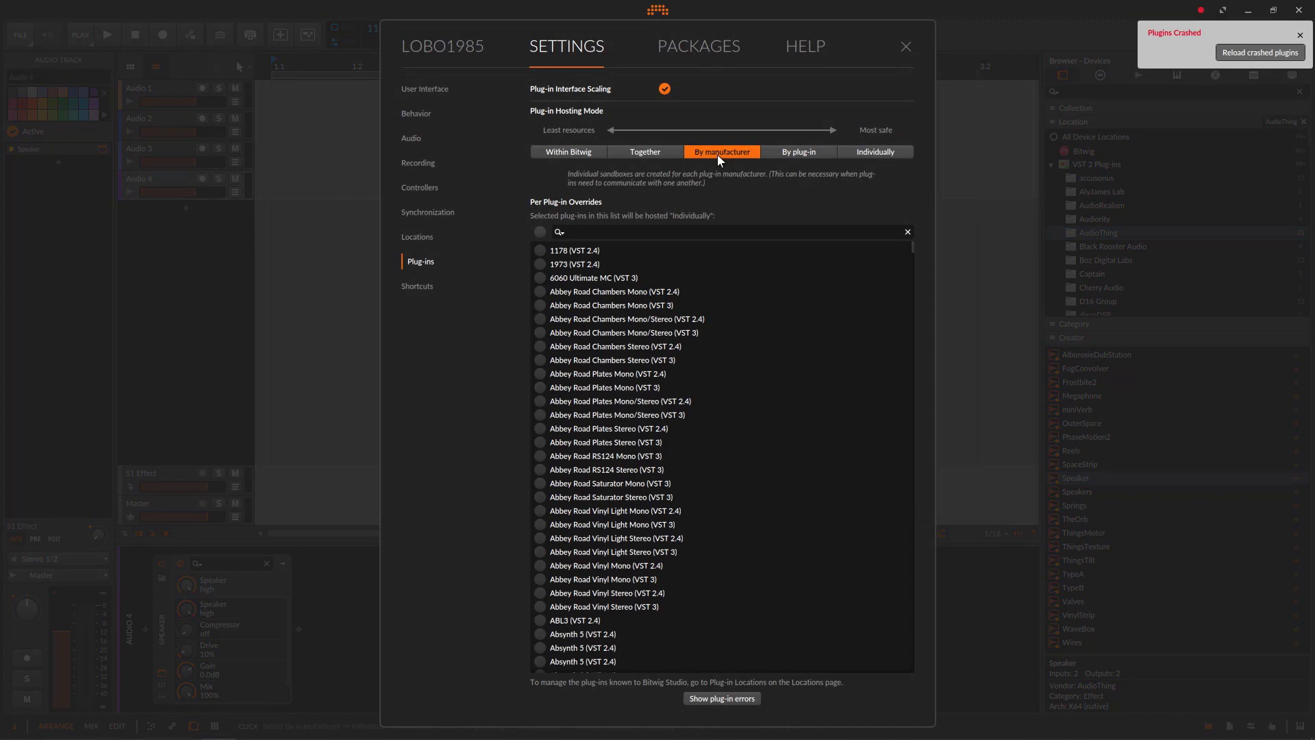
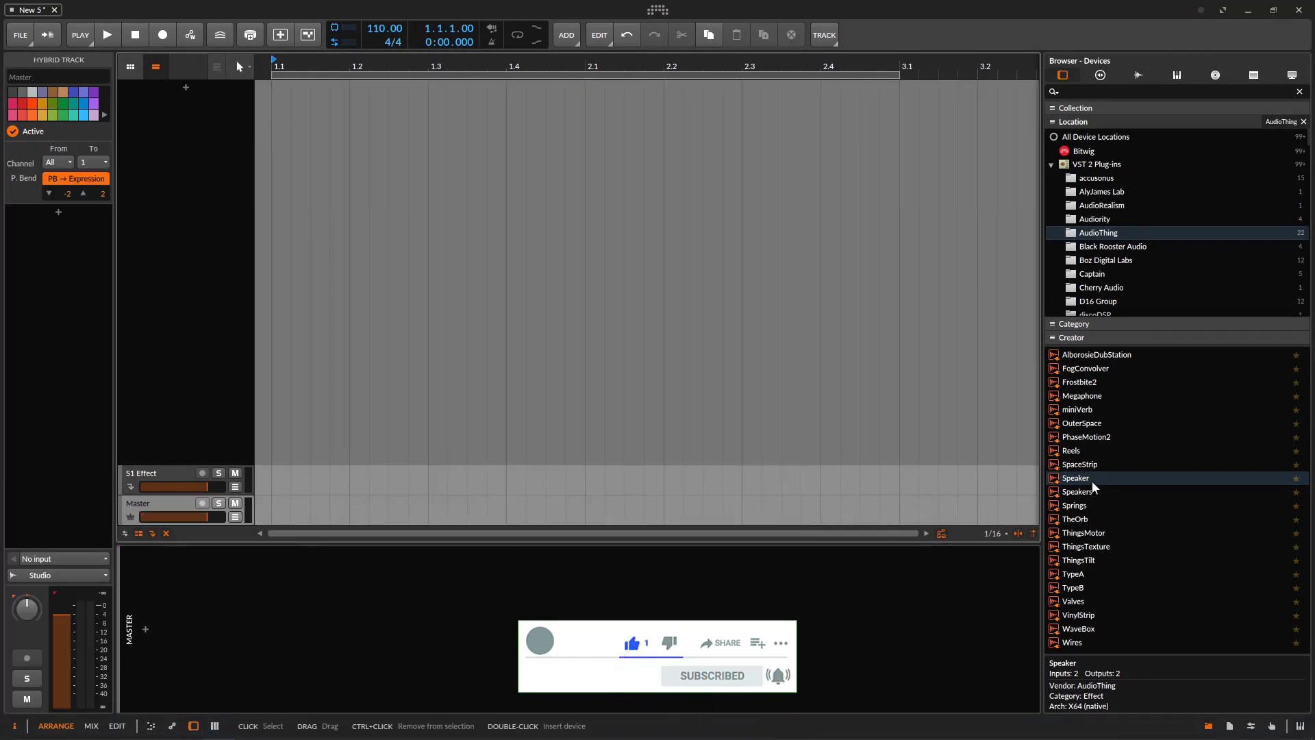
Step: Add AudioThing Speaker on a new audio track and examine its BitwigPluginHost process in Task Manager
drag(1092, 483, 185, 137)
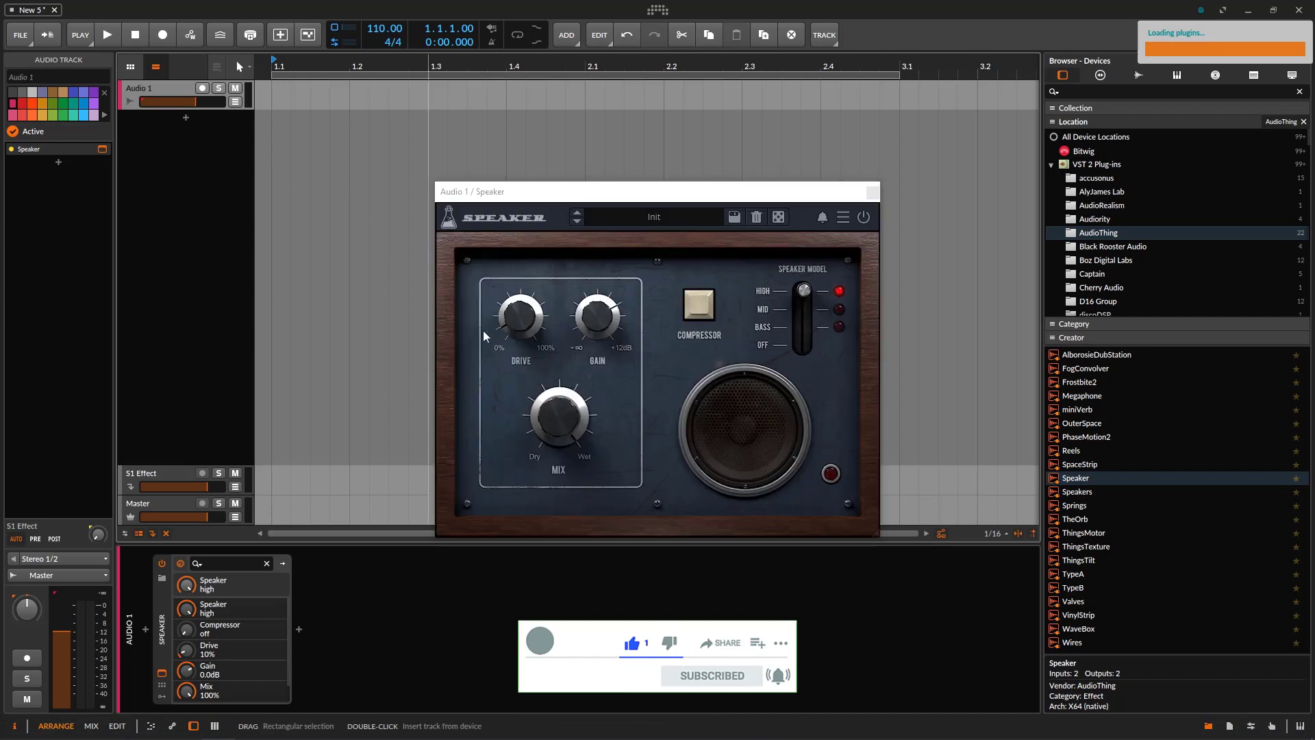
click(286, 725)
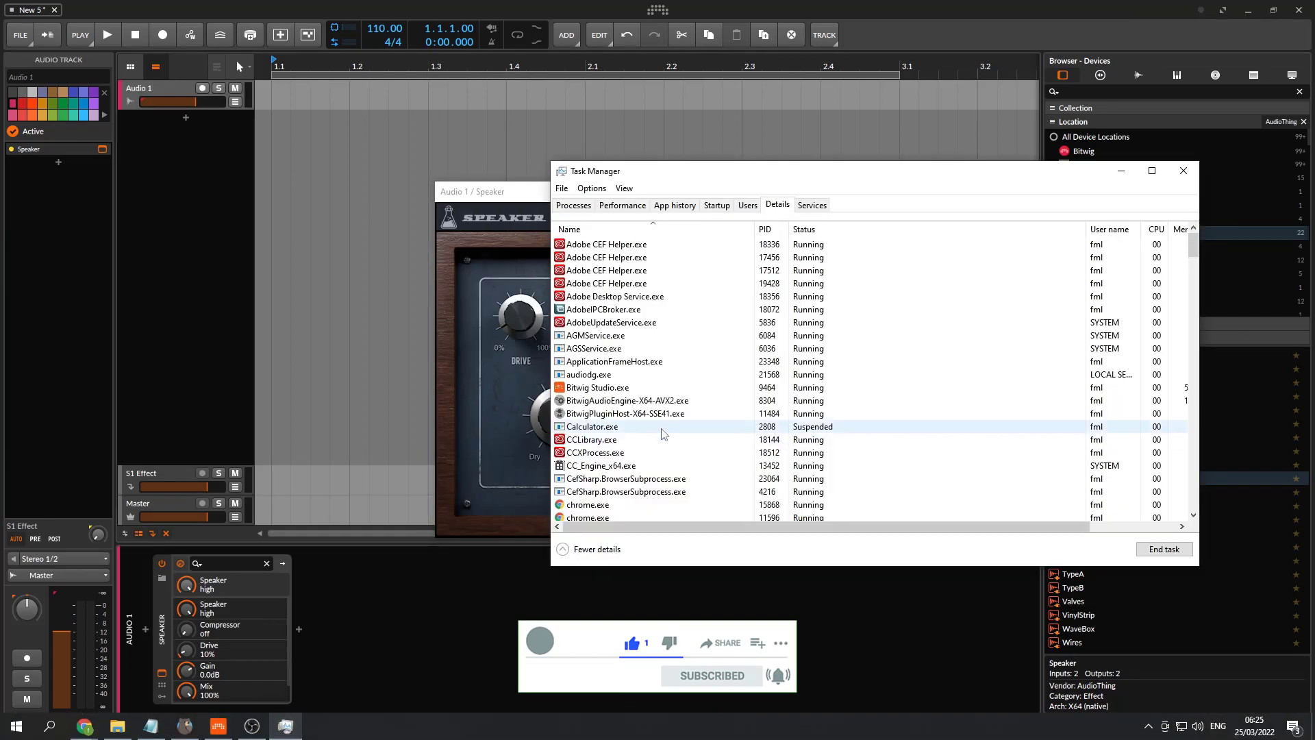
click(658, 414)
drag(835, 176, 632, 253)
Step: Add the AudioThing Reels plug-in on a second audio track and check its separate plug-in host process in Task Manager
click(1078, 452)
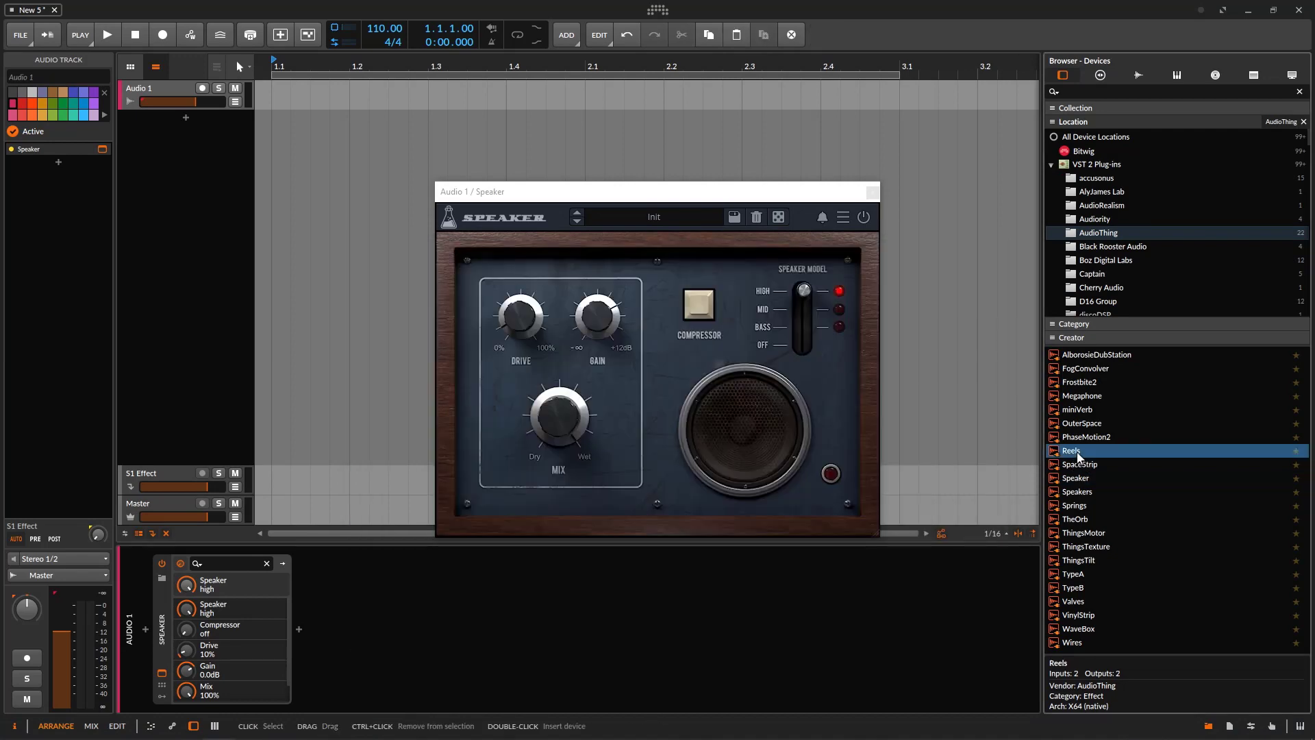
double_click(1077, 452)
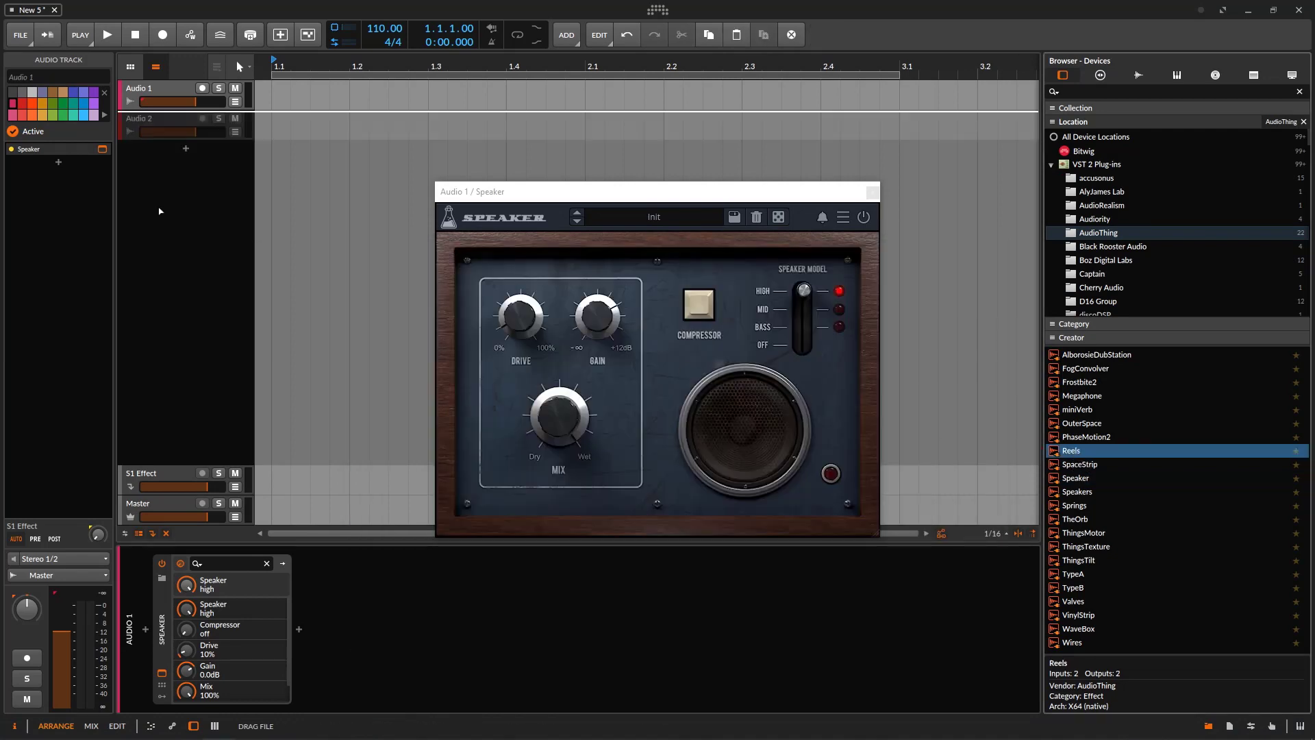
click(284, 726)
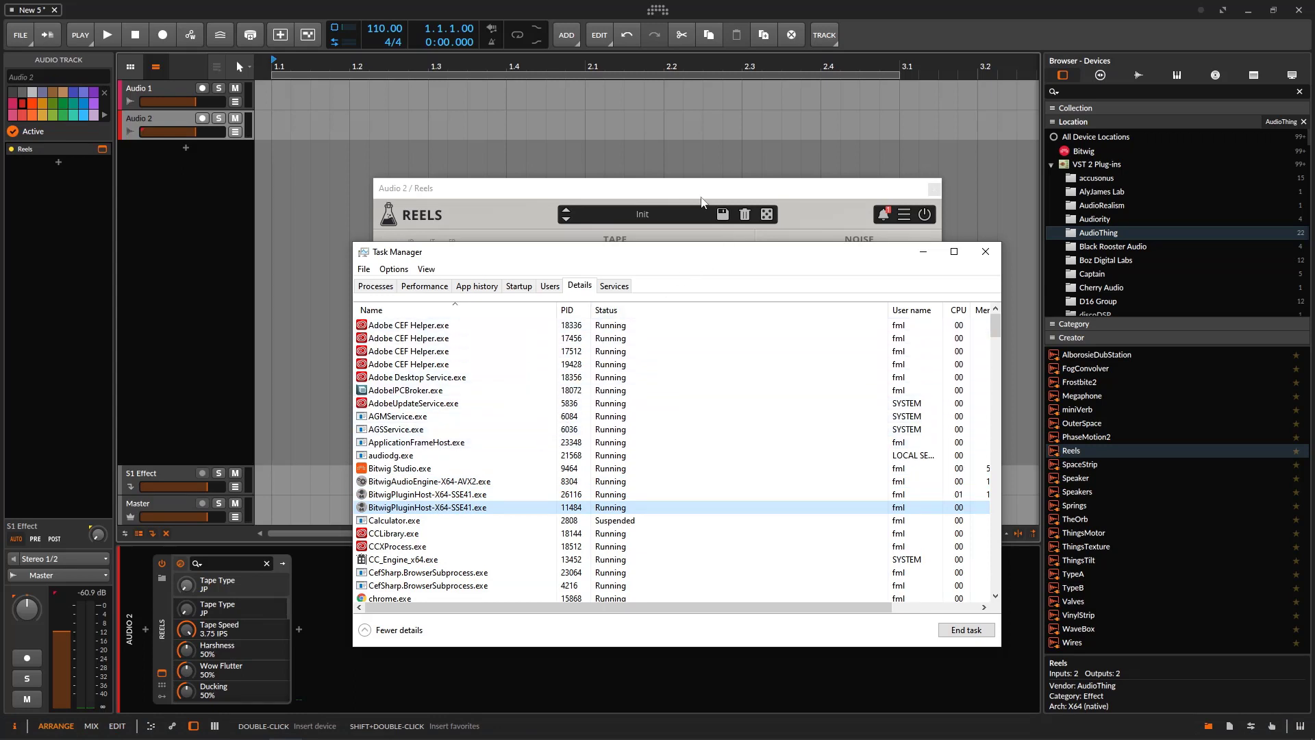
click(463, 495)
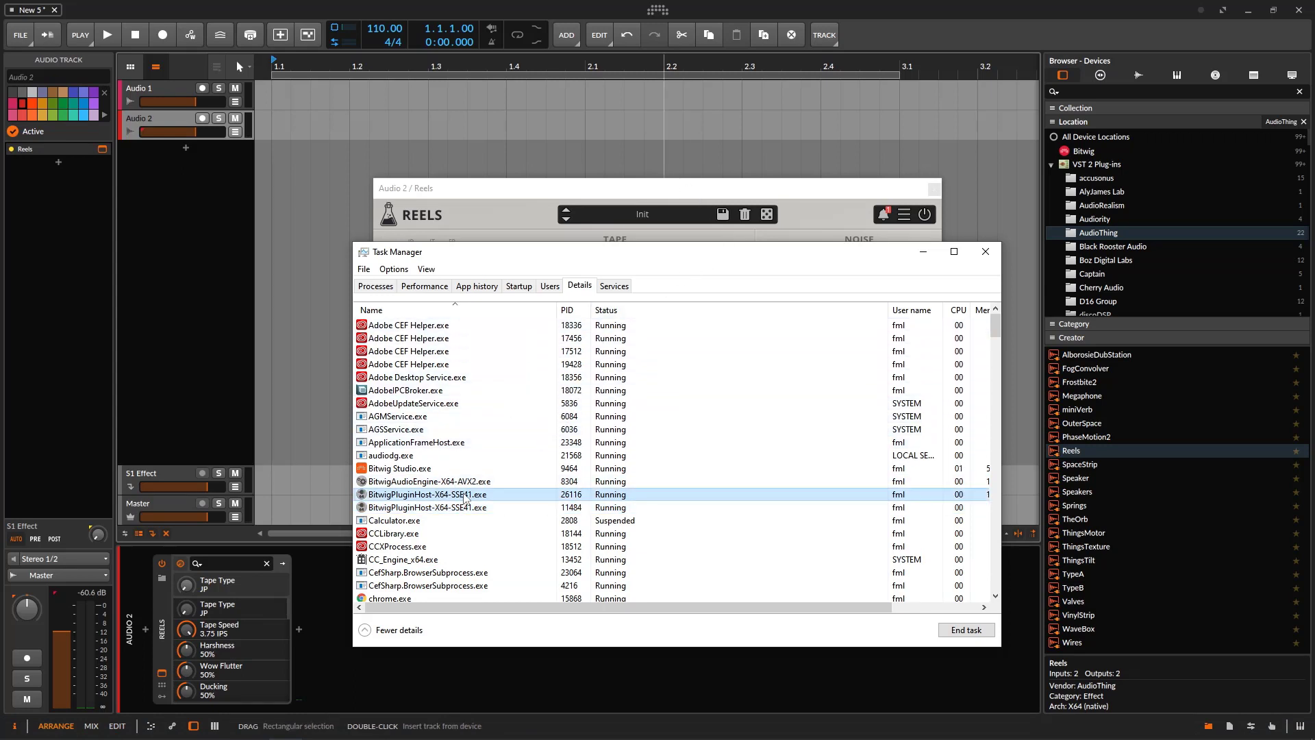
Step: End the BitwigPluginHost process with PID 26116 and check the plug-ins on tracks Audio 1 and Audio 2
drag(652, 262, 766, 252)
right_click(474, 483)
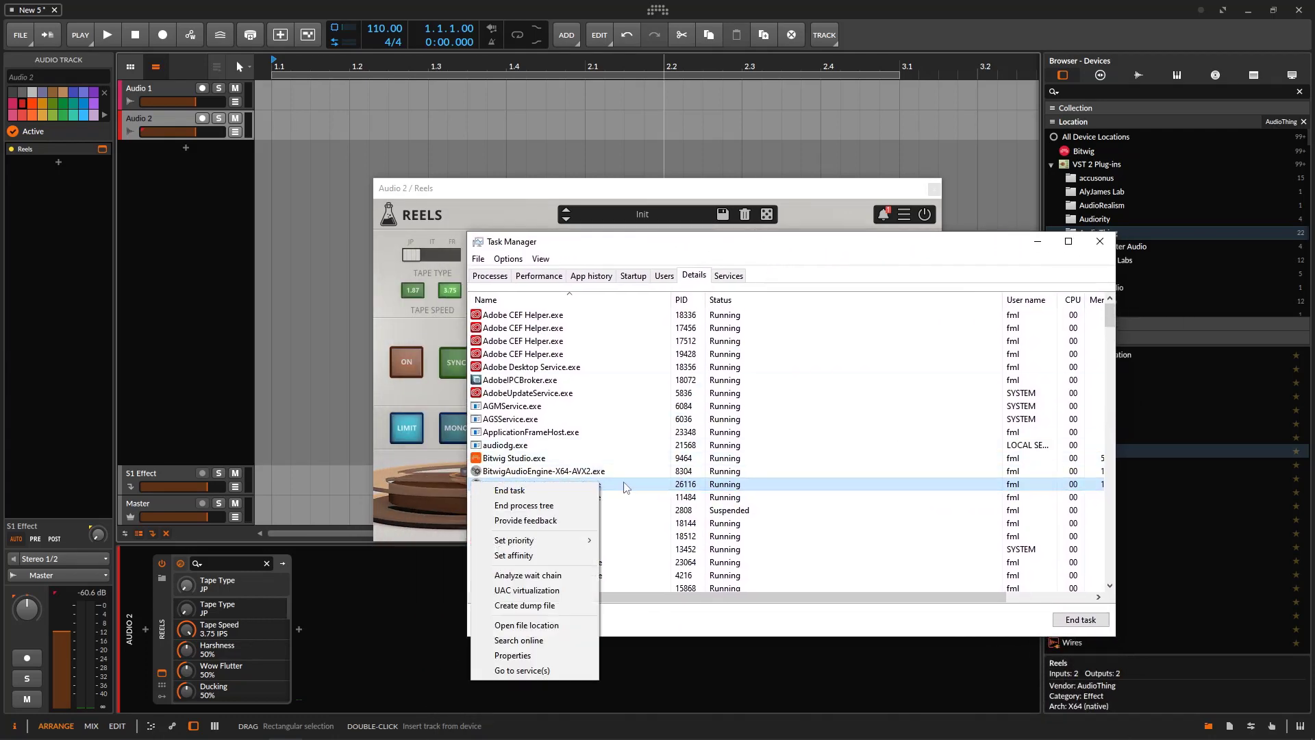
click(551, 505)
click(668, 404)
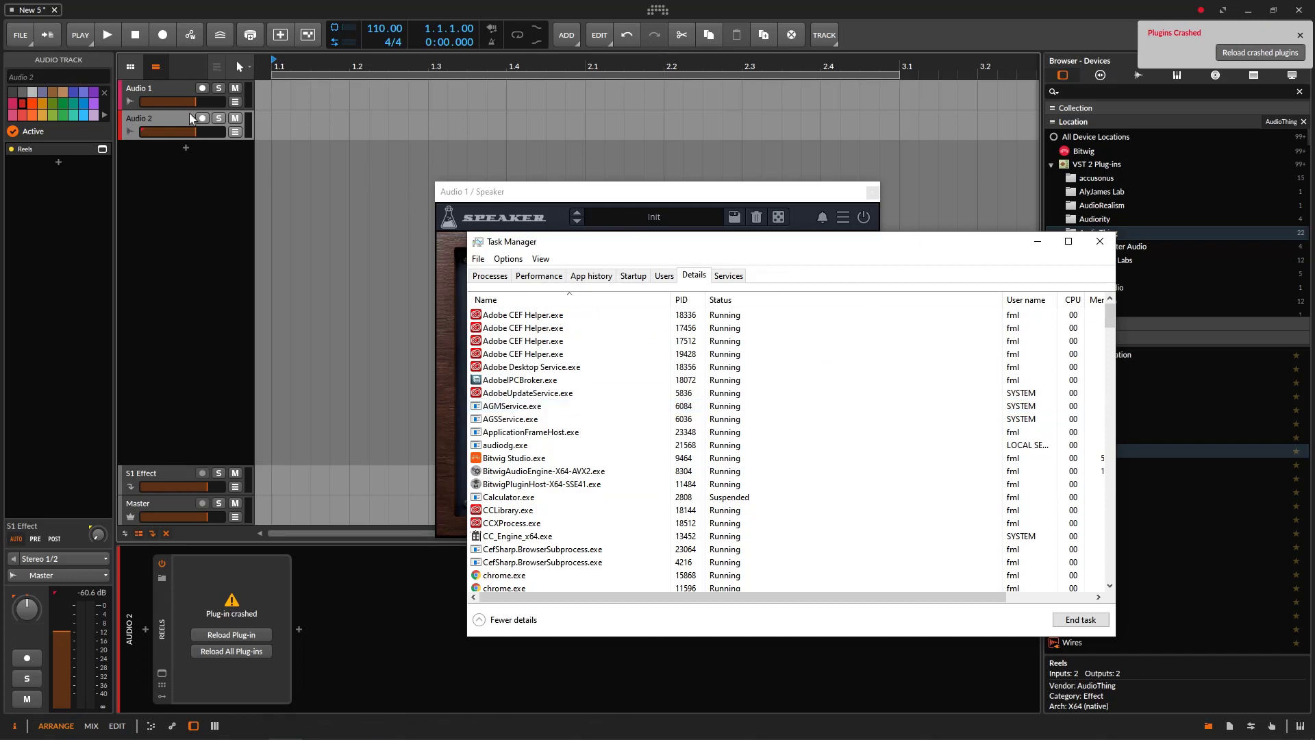
click(163, 89)
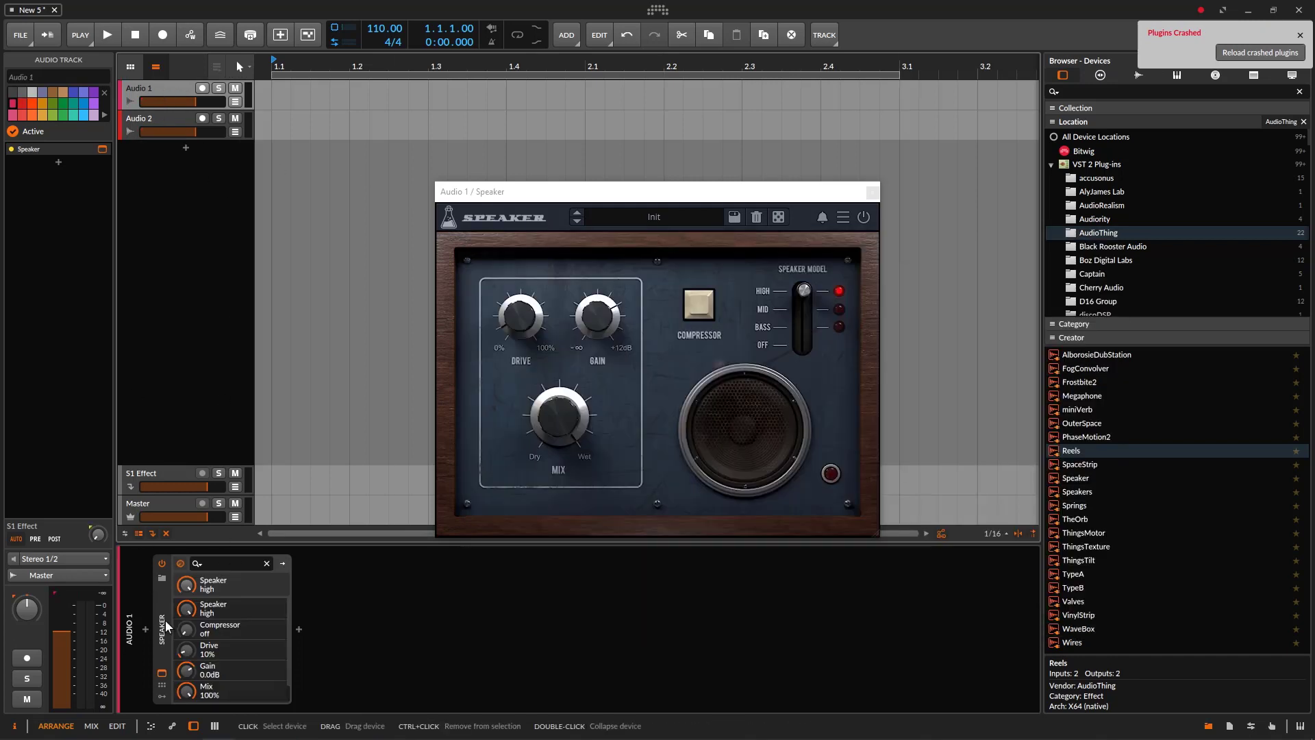
Step: Review the By plug-in hosting mode setting, delete the Audio 2 track with Reels, and close the Speaker window
click(658, 10)
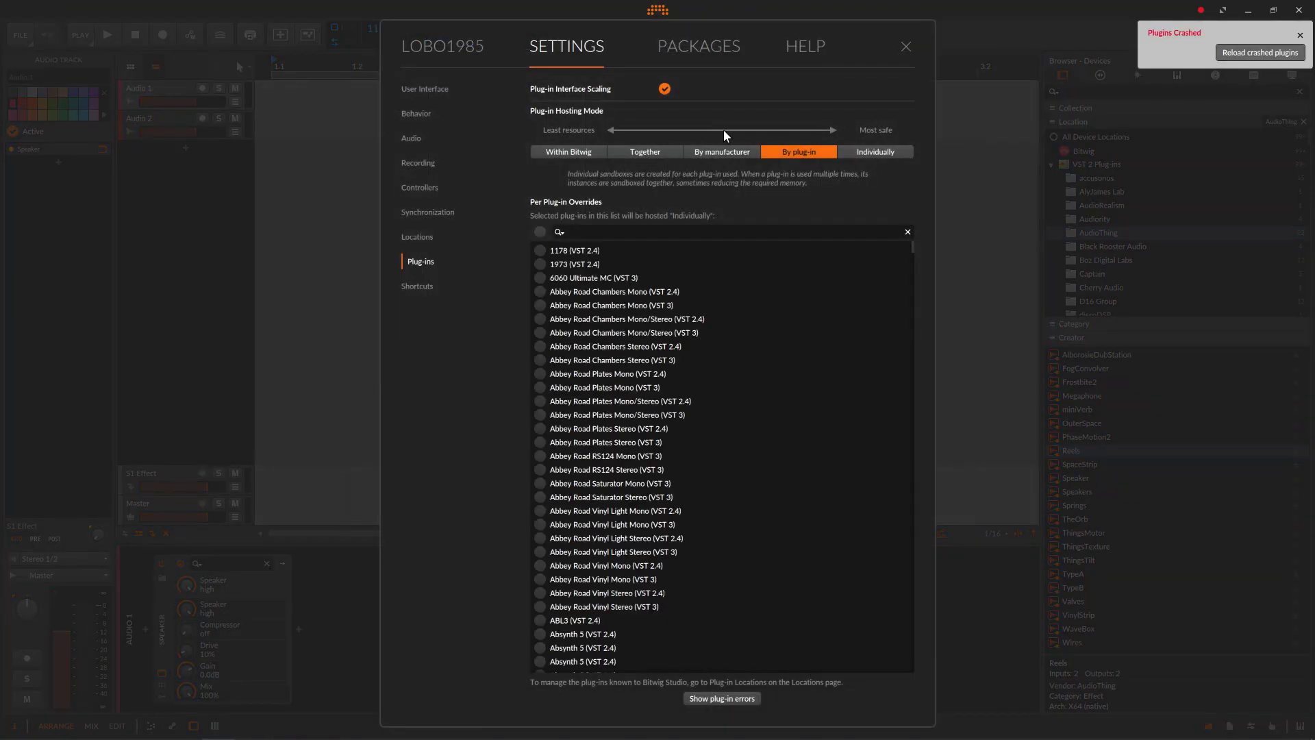
click(906, 46)
click(165, 117)
key(Delete)
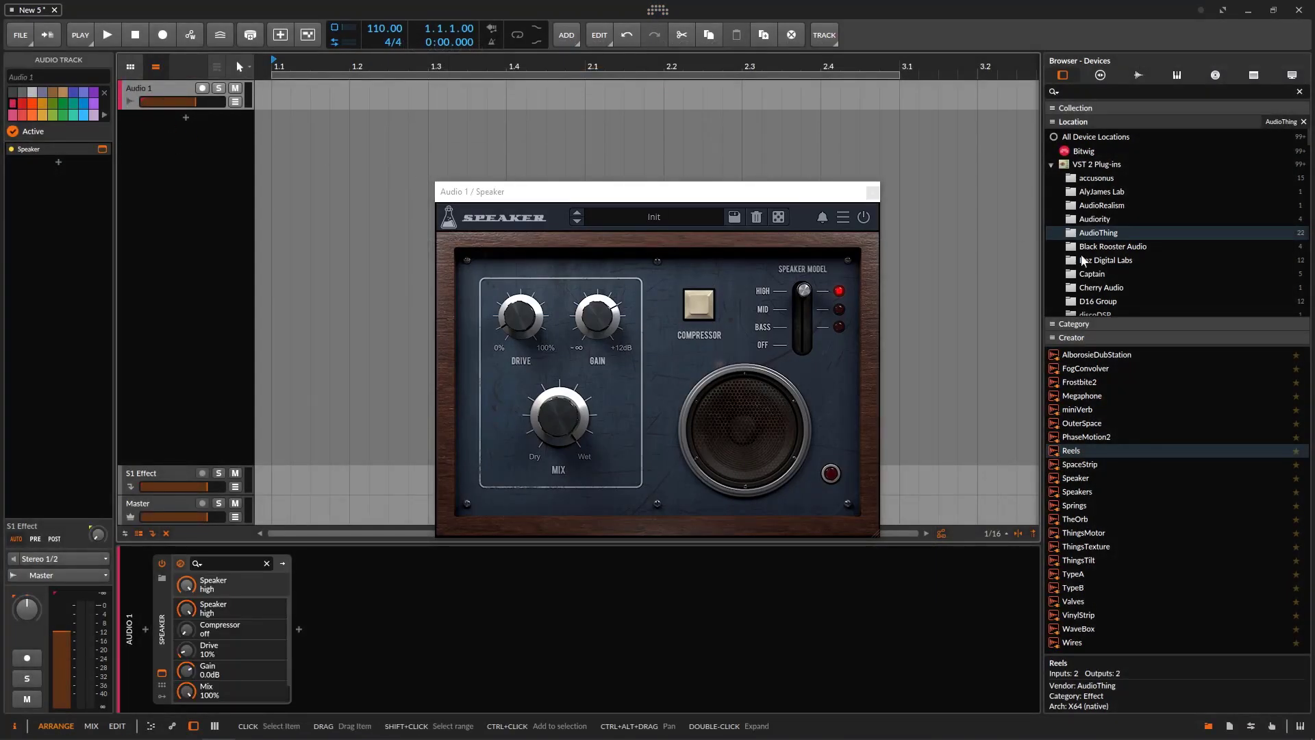
click(872, 192)
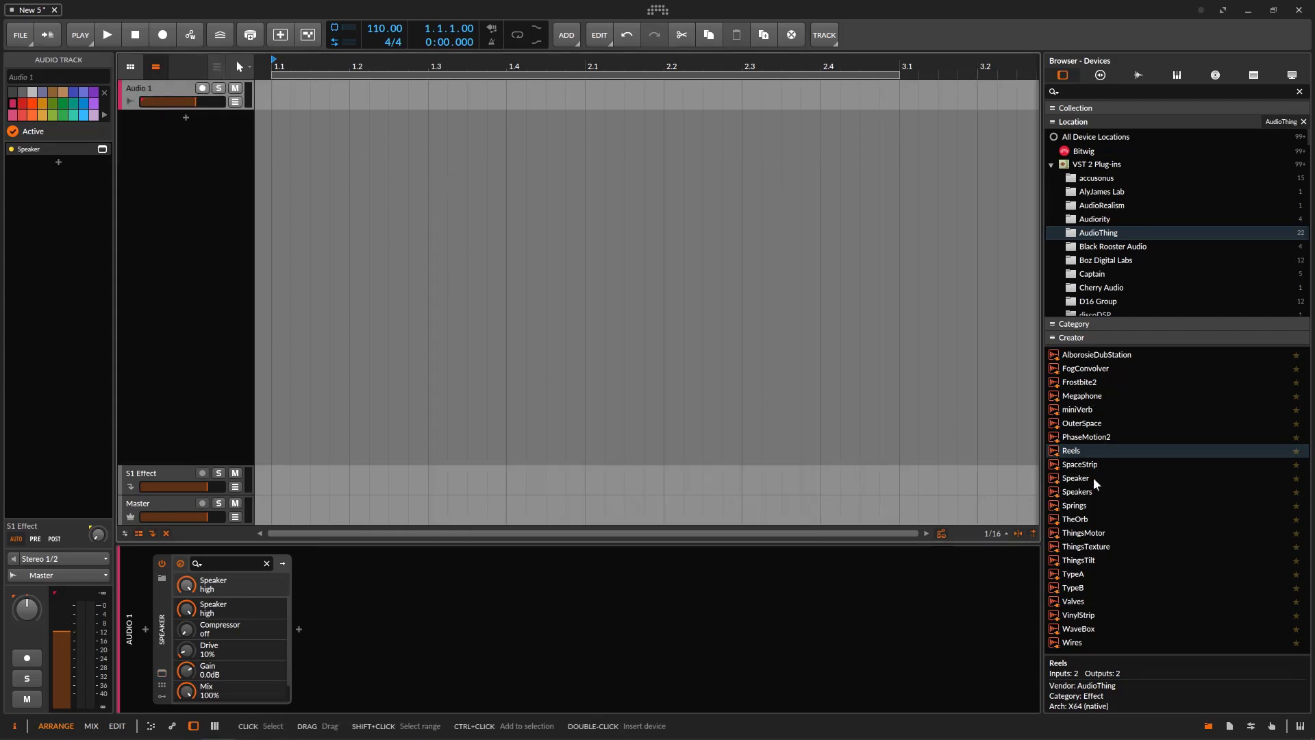
Step: Add a second Speaker instance on a new audio track and check the plug-in host process in Task Manager
drag(1094, 484, 241, 311)
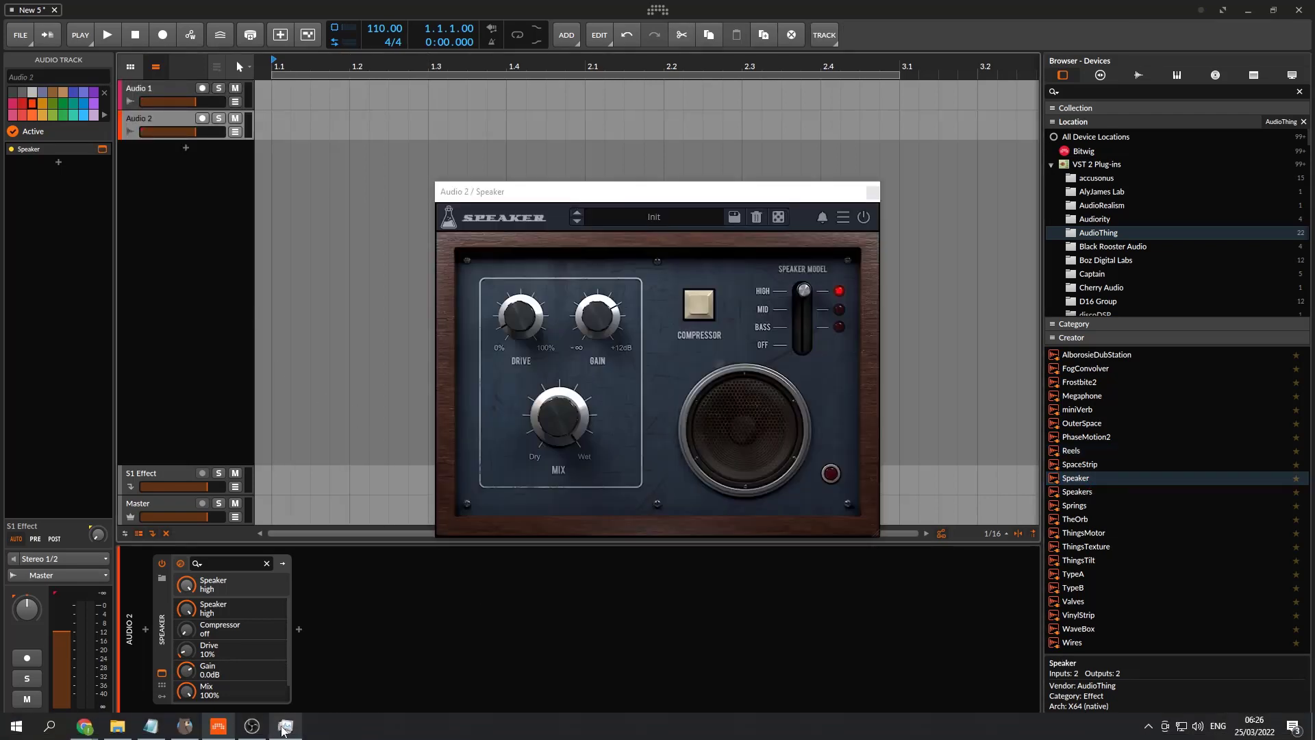
click(284, 727)
click(591, 484)
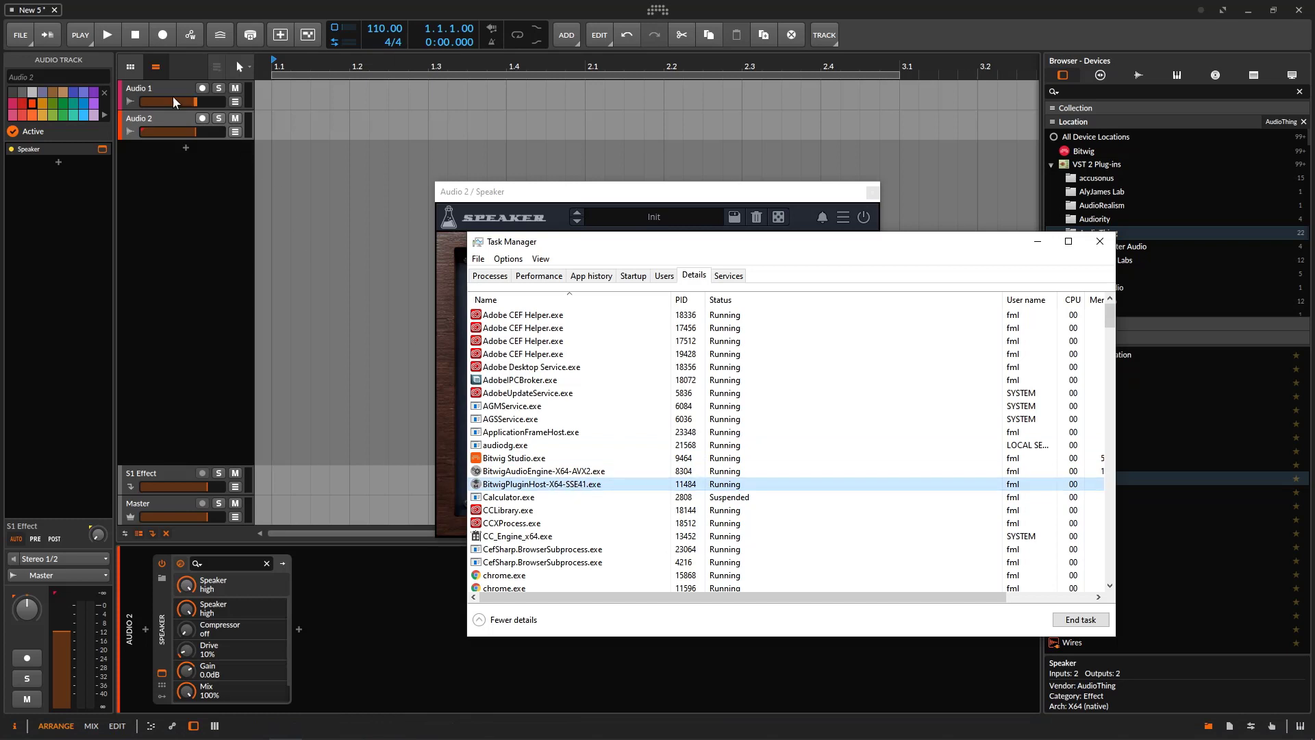
Step: End the BitwigPluginHost process shared by both Speaker instances and inspect the plug-in on Audio 1
right_click(577, 487)
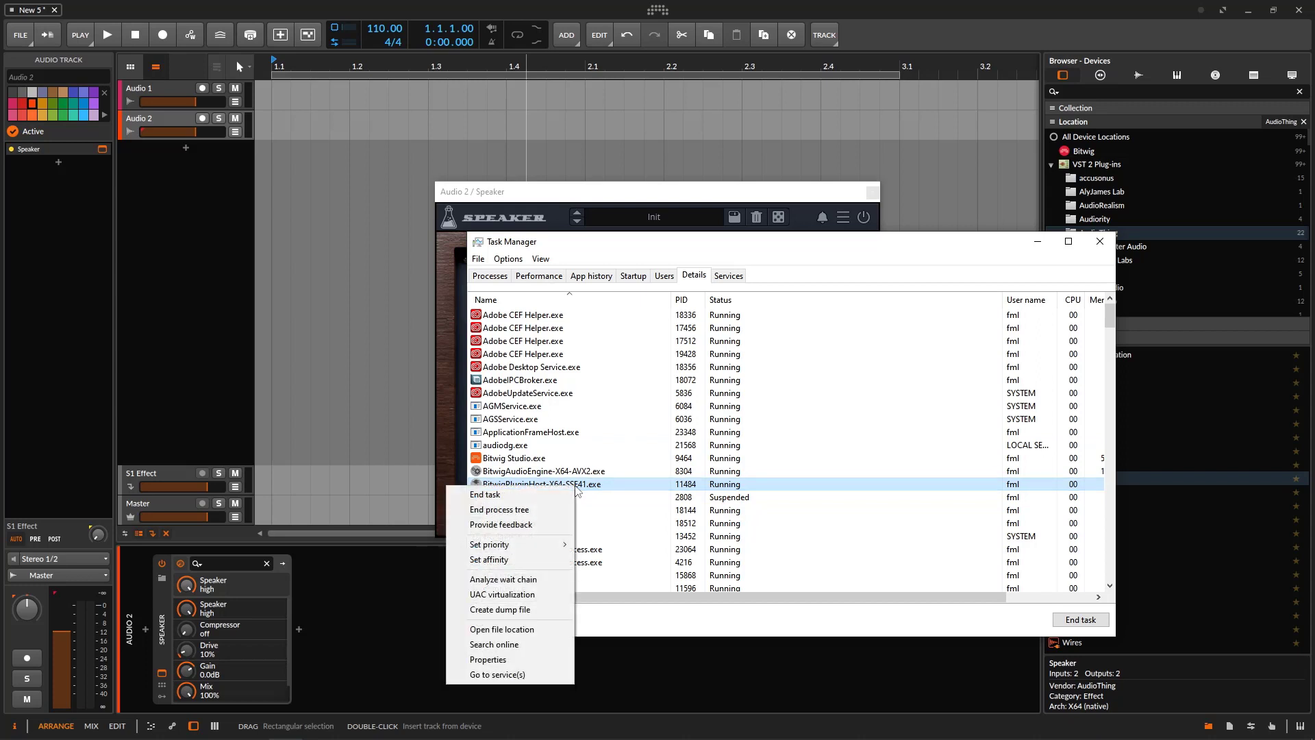
click(520, 493)
click(677, 405)
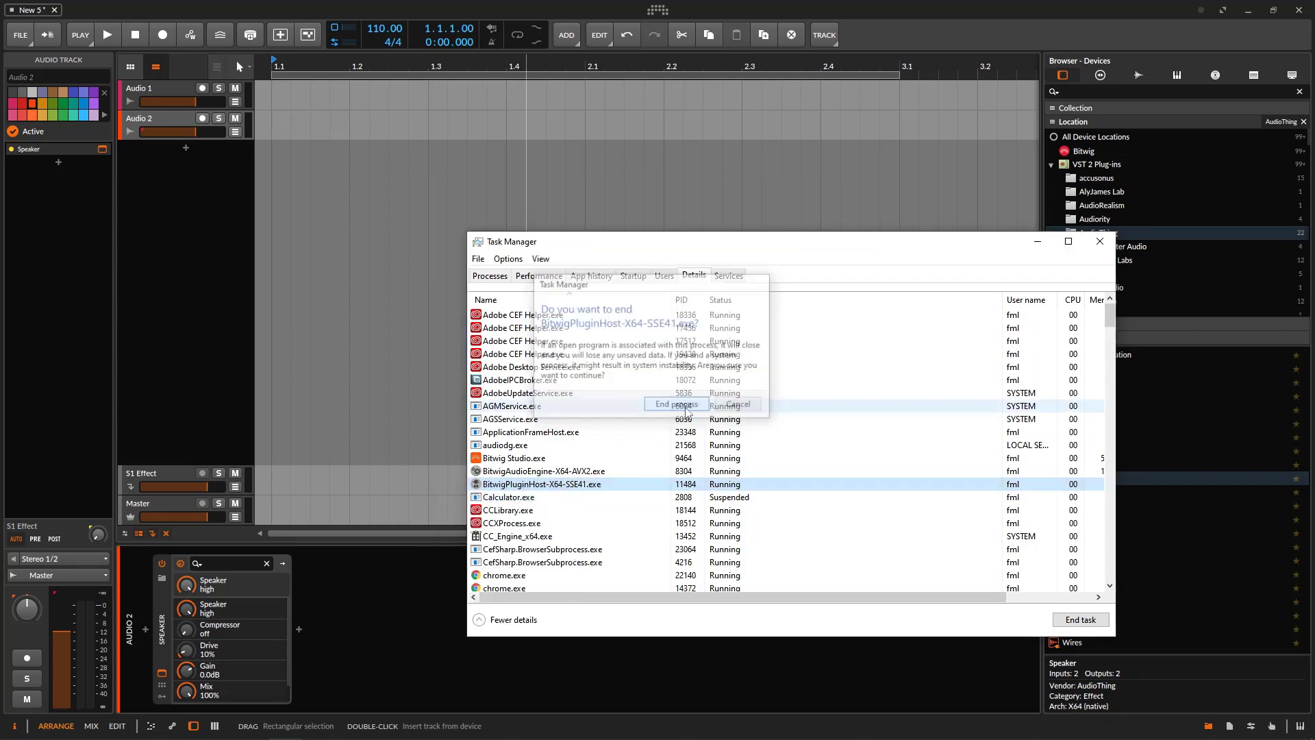
click(154, 92)
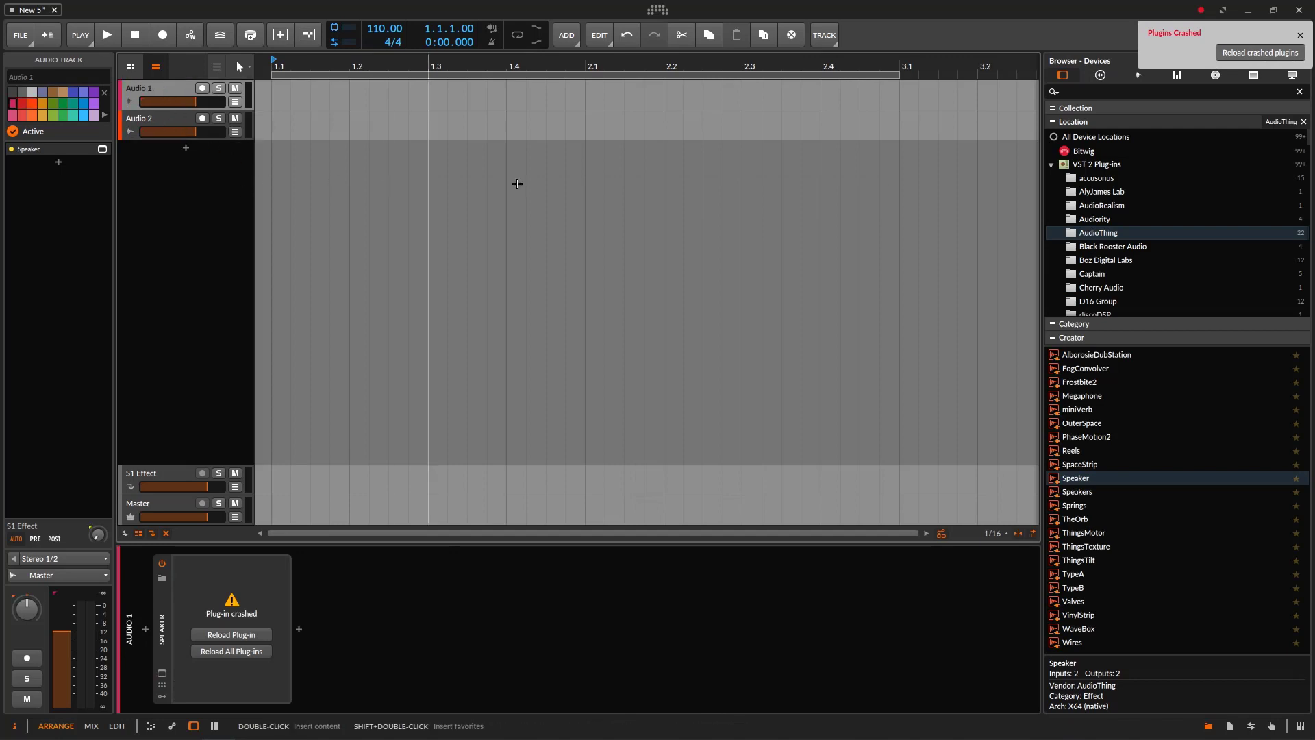
Step: Delete the Audio 1 and Audio 2 tracks and set the plug-in hosting mode to Individually
shift+click(167, 117)
key(Delete)
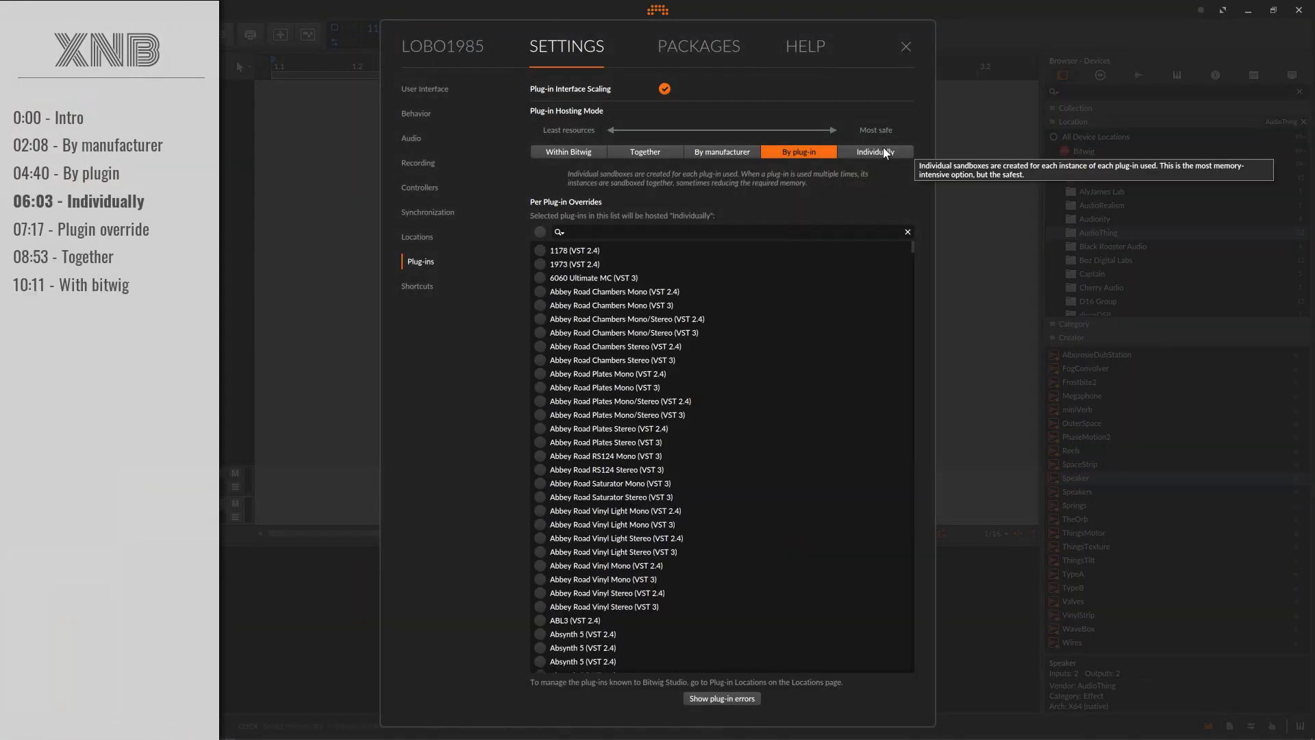
click(882, 148)
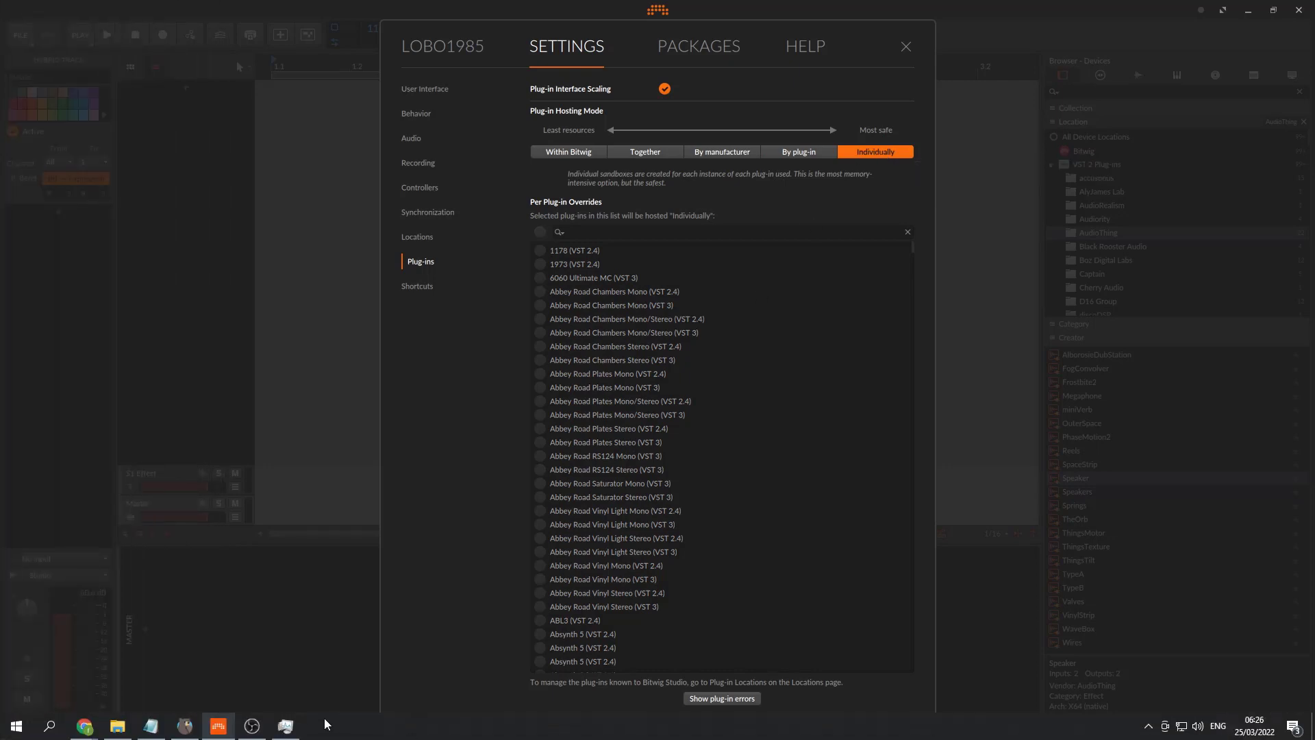
Step: Check Task Manager for running plug-in host processes and close the settings window
click(294, 732)
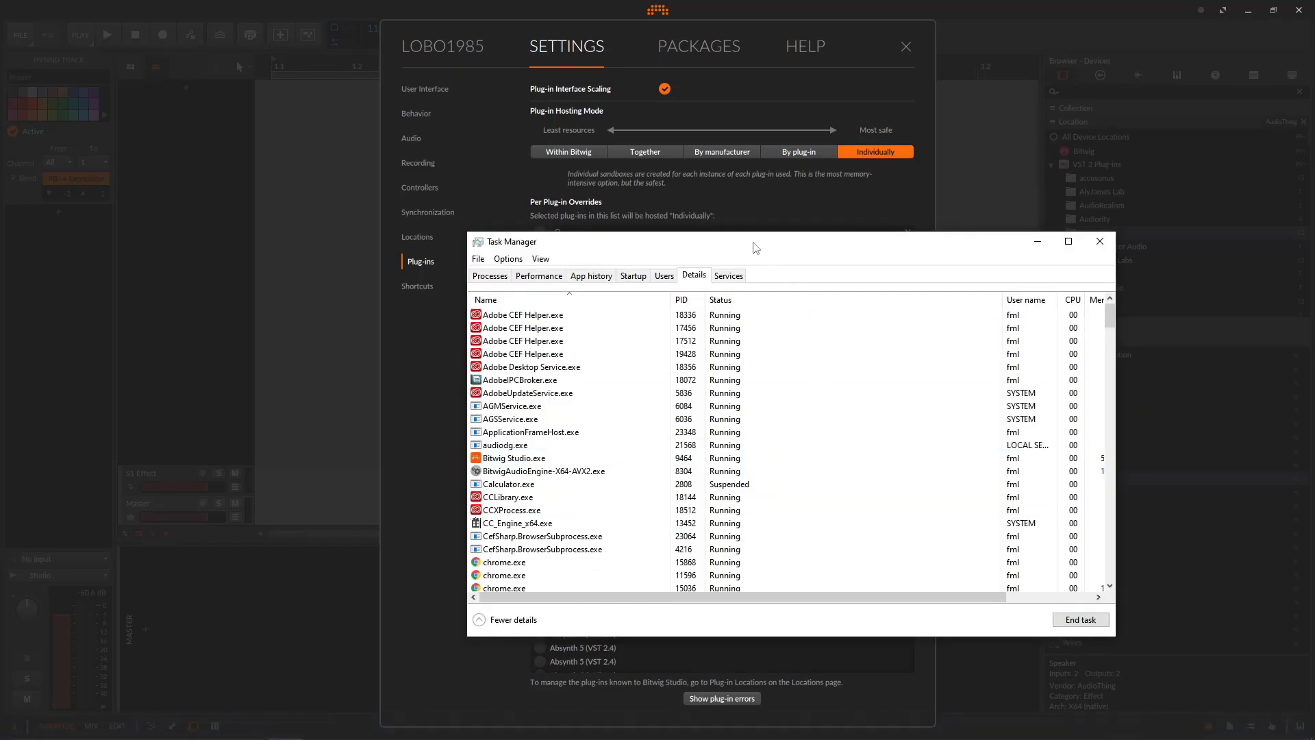
drag(758, 246, 781, 220)
click(876, 205)
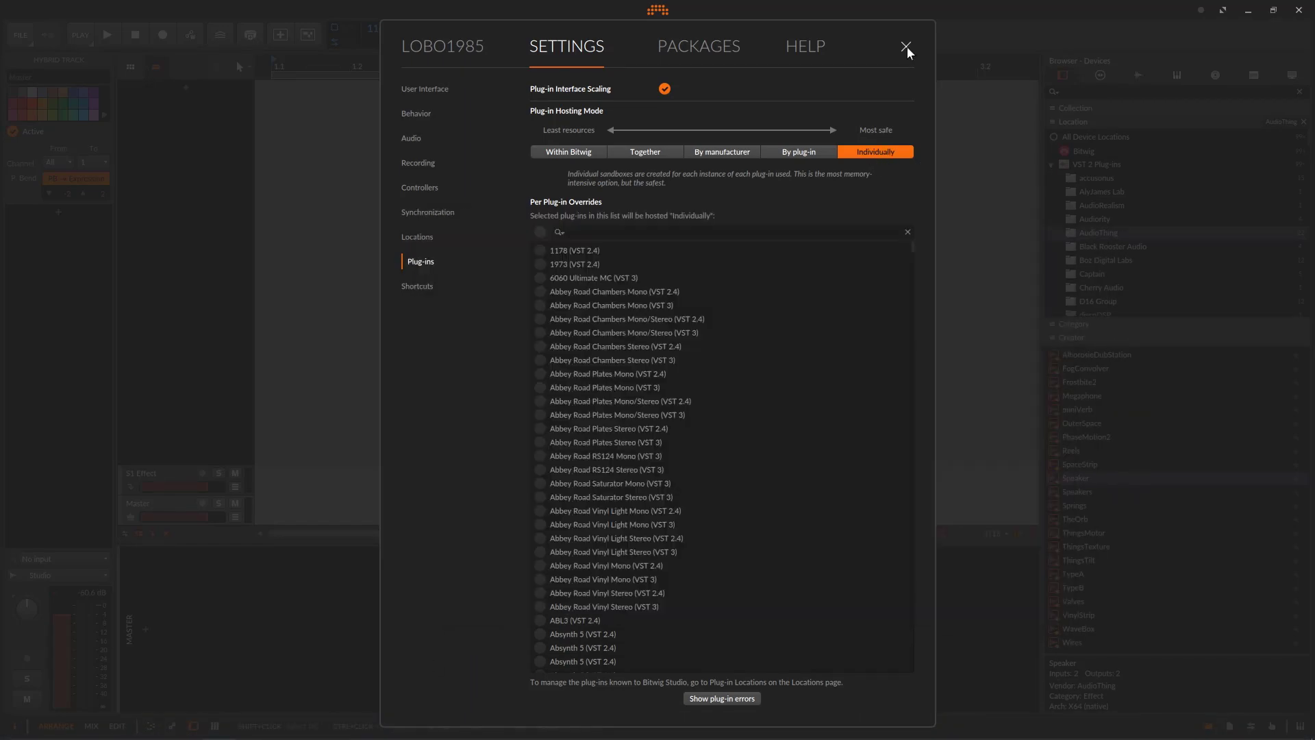
click(905, 47)
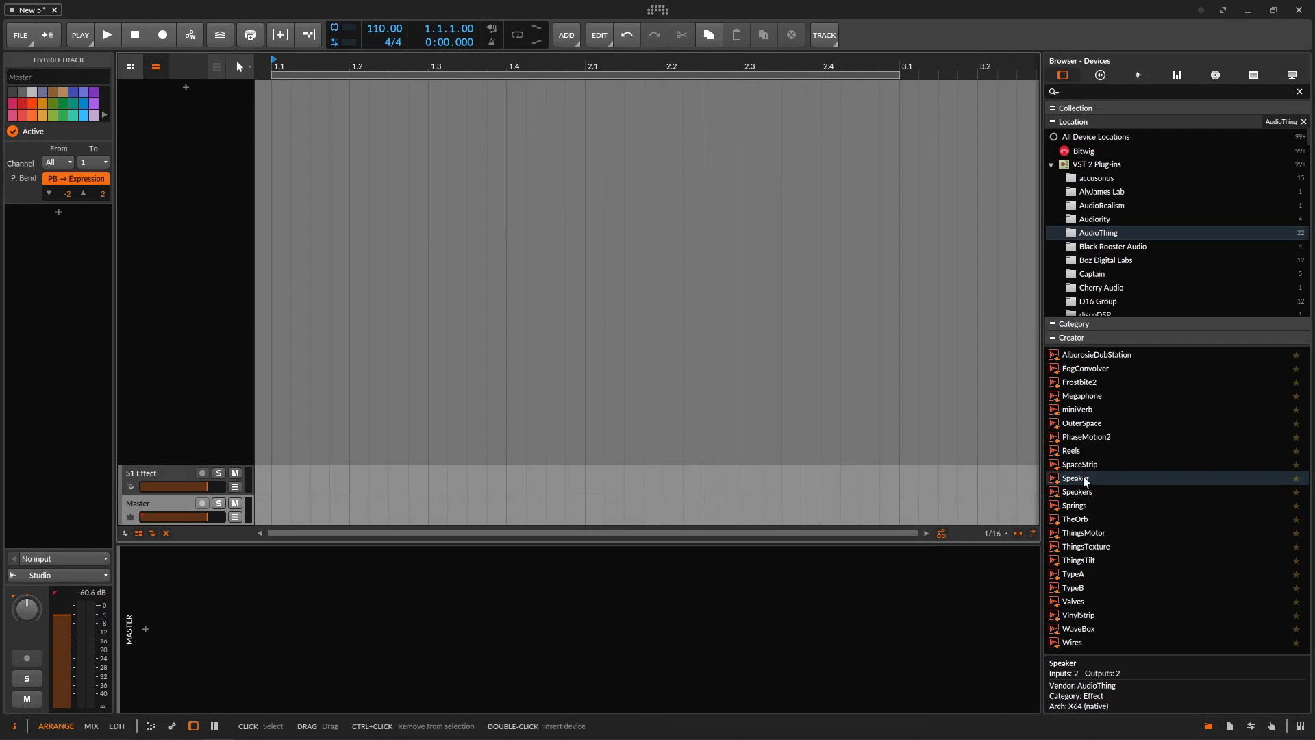
Step: Add Speaker on a new audio track and examine its BitwigPluginHost process in Task Manager under individual hosting
key(ctrl+t)
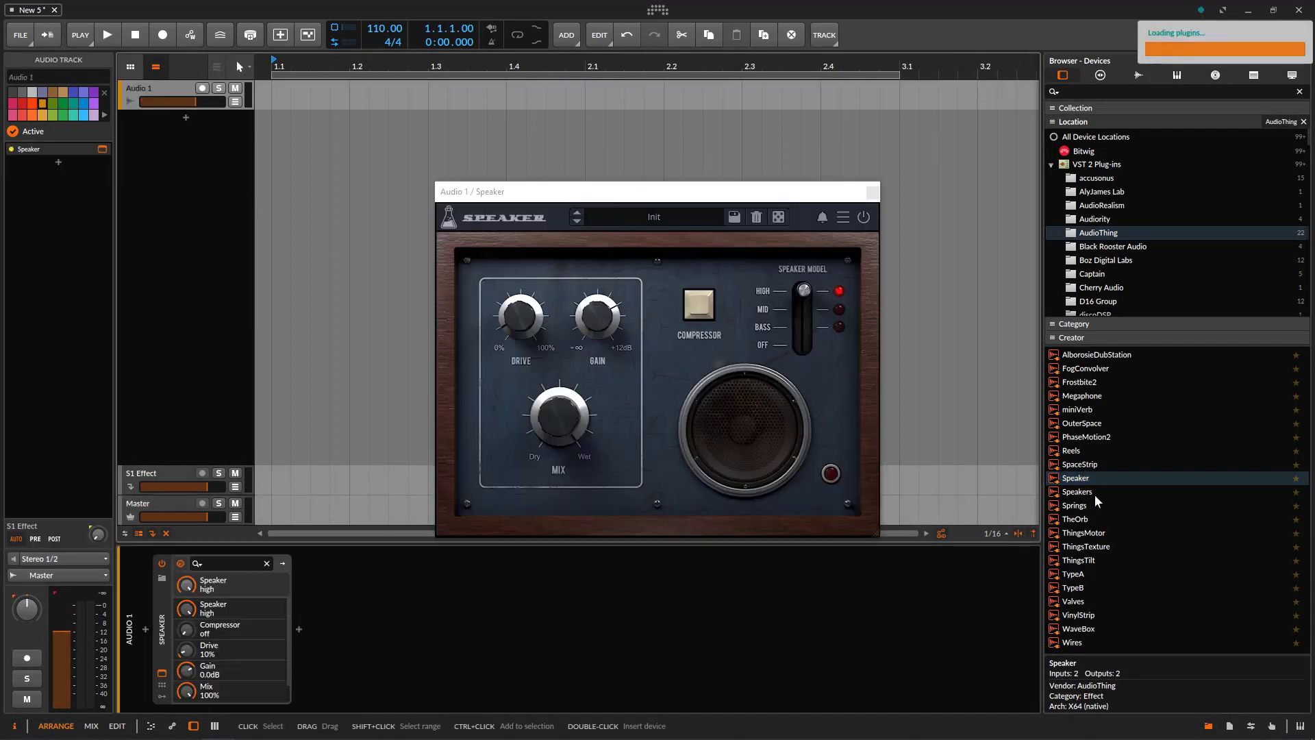
click(1082, 479)
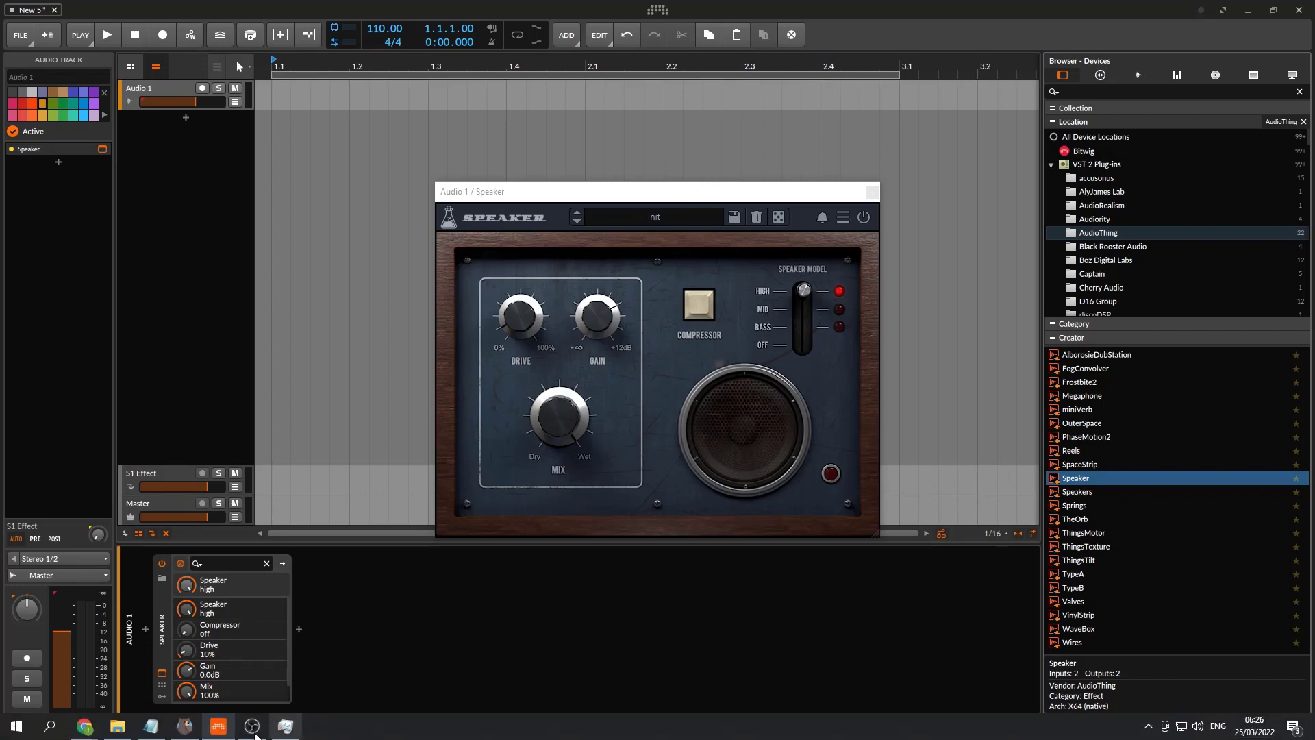
click(285, 726)
click(809, 463)
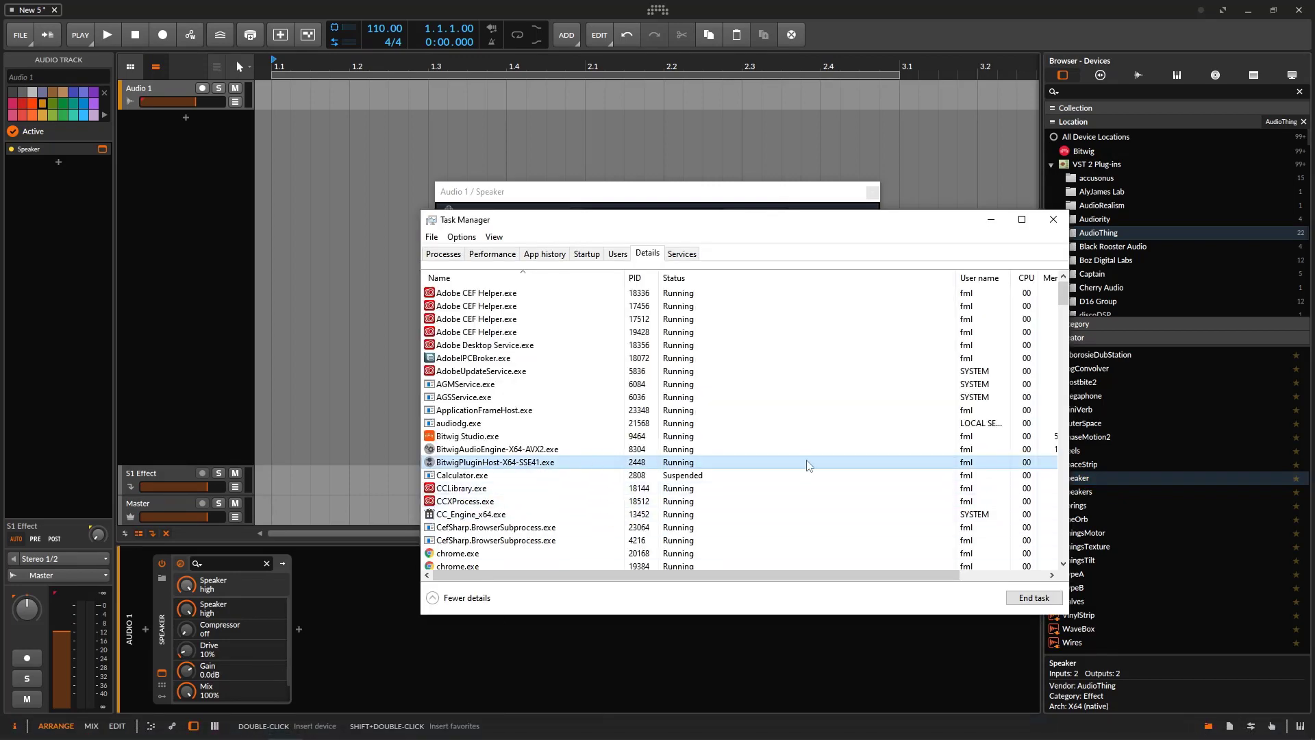
Step: Add another Speaker instance on a second audio track and compare the plug-in host processes in Task Manager
double_click(1086, 480)
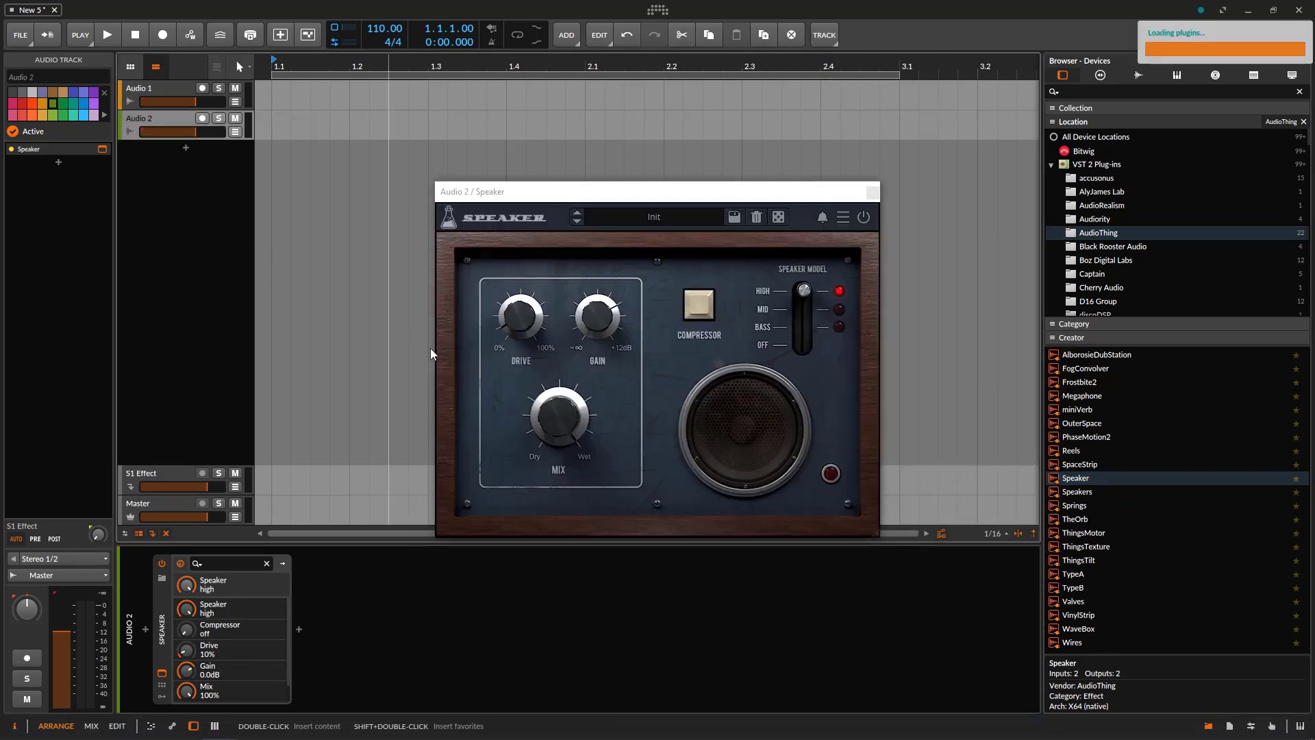
mouse_move(219, 733)
click(286, 726)
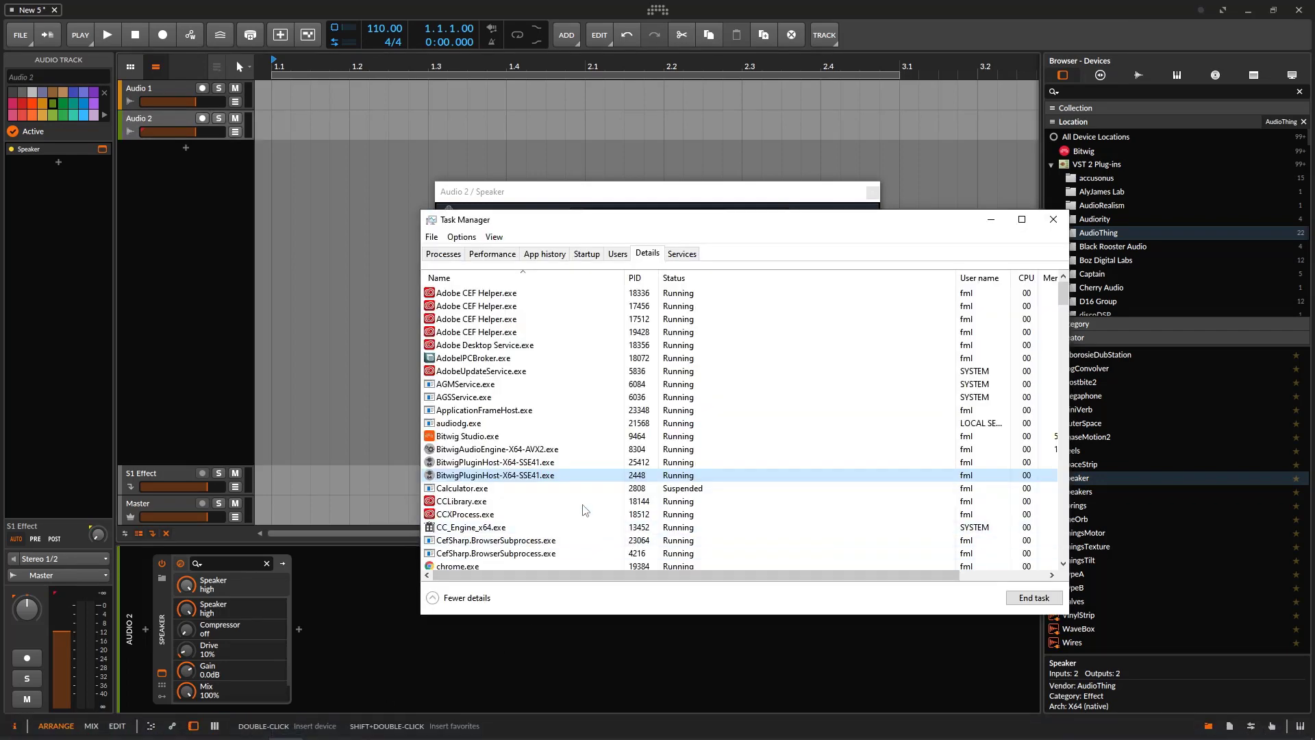
Step: End the BitwigPluginHost process with PID 2448, compare the Speaker devices on Audio 1 and Audio 2, and recheck Task Manager
right_click(541, 478)
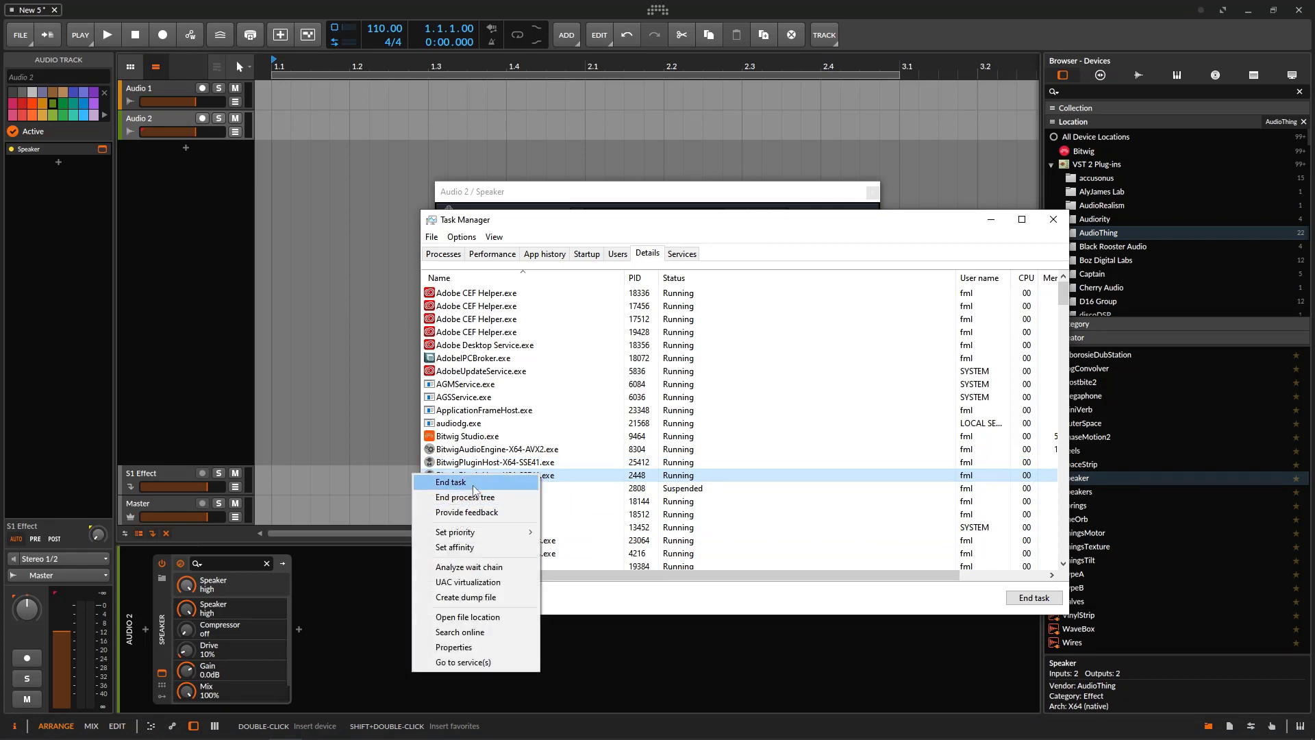
click(477, 487)
click(663, 404)
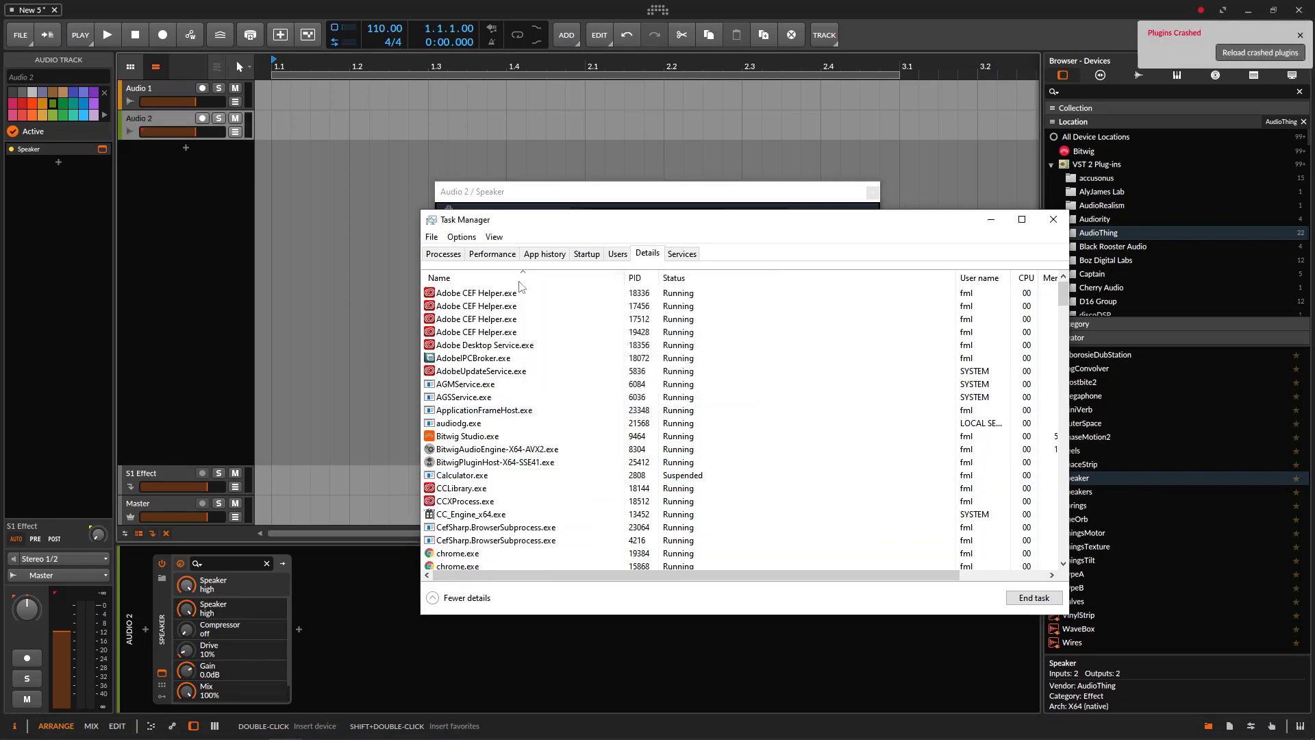
click(145, 88)
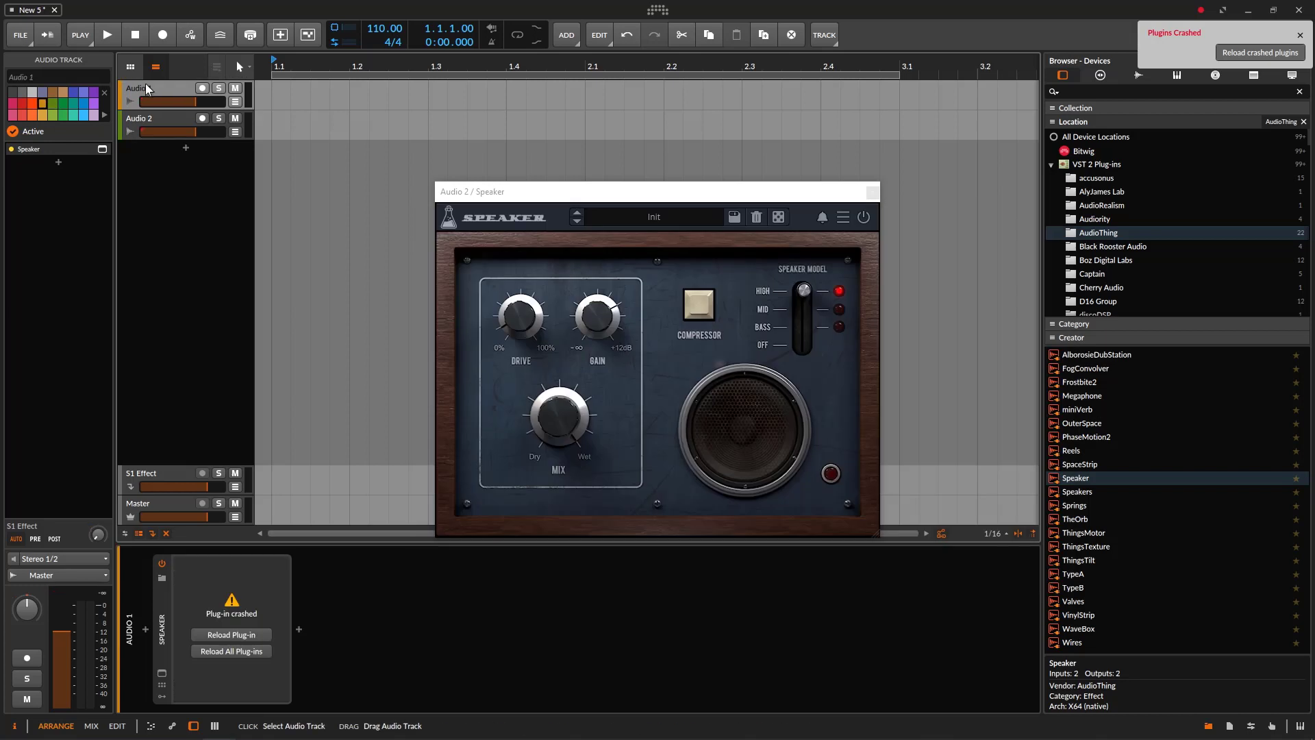
click(171, 117)
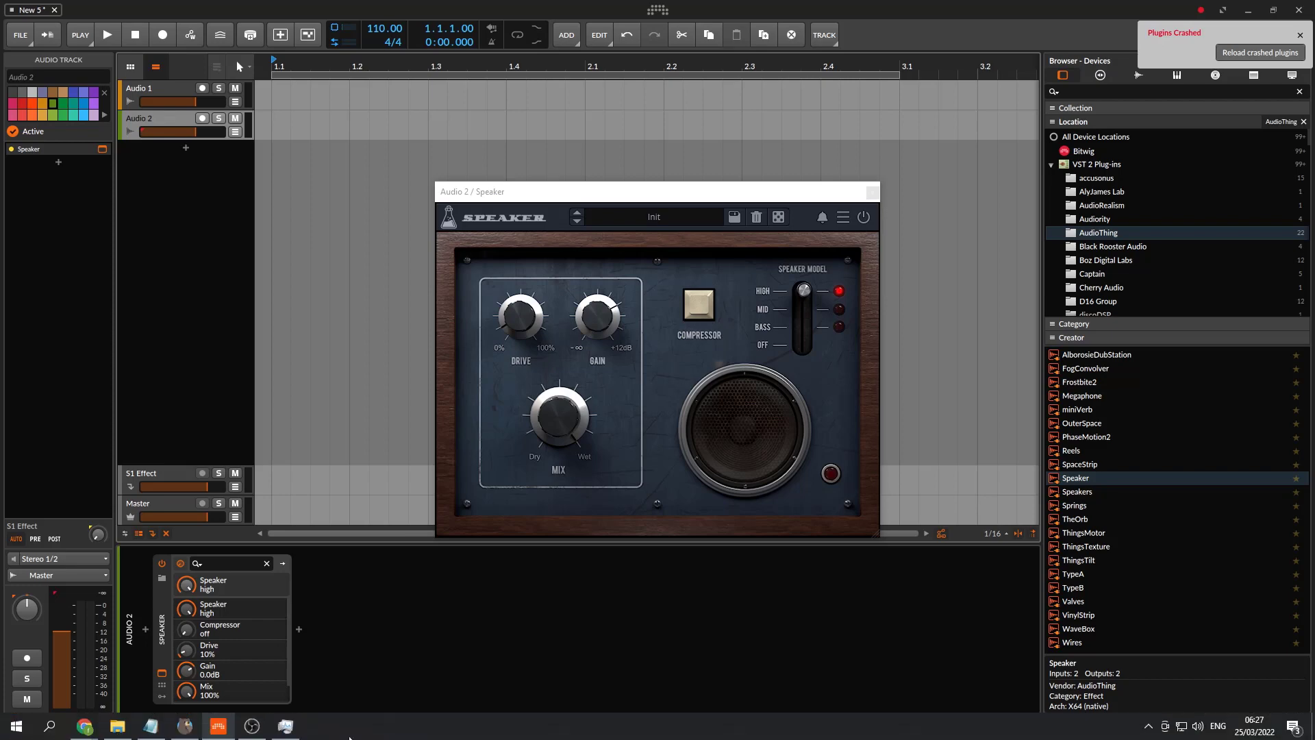
click(289, 725)
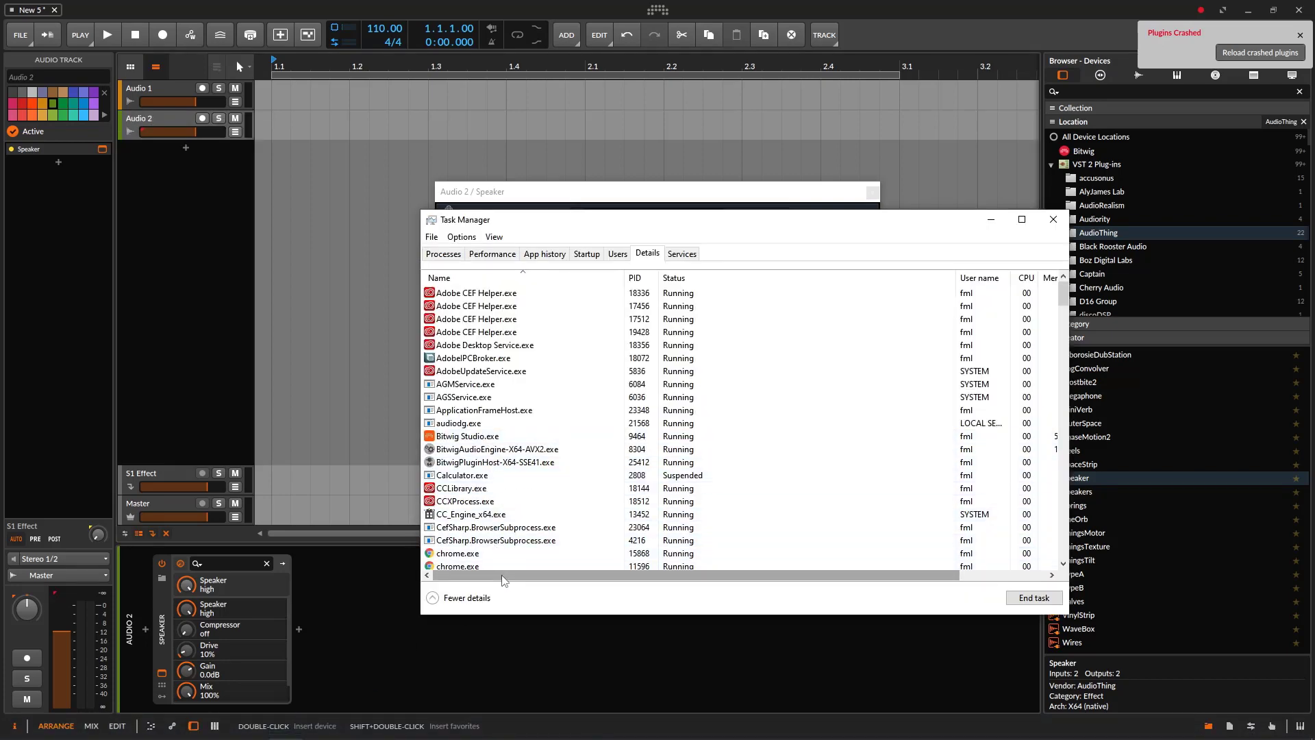
Step: Set the plug-in hosting mode to By manufacturer, dismiss the crash notification and close the settings
click(657, 10)
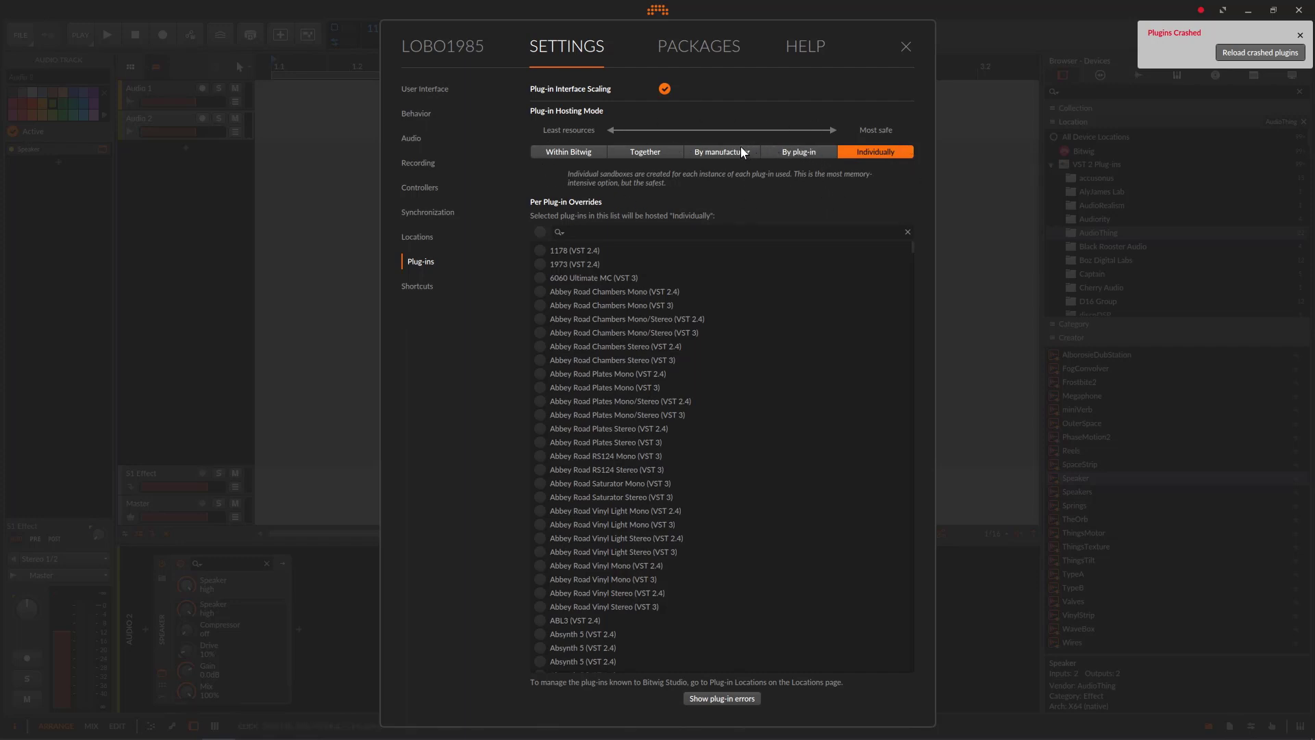
click(789, 151)
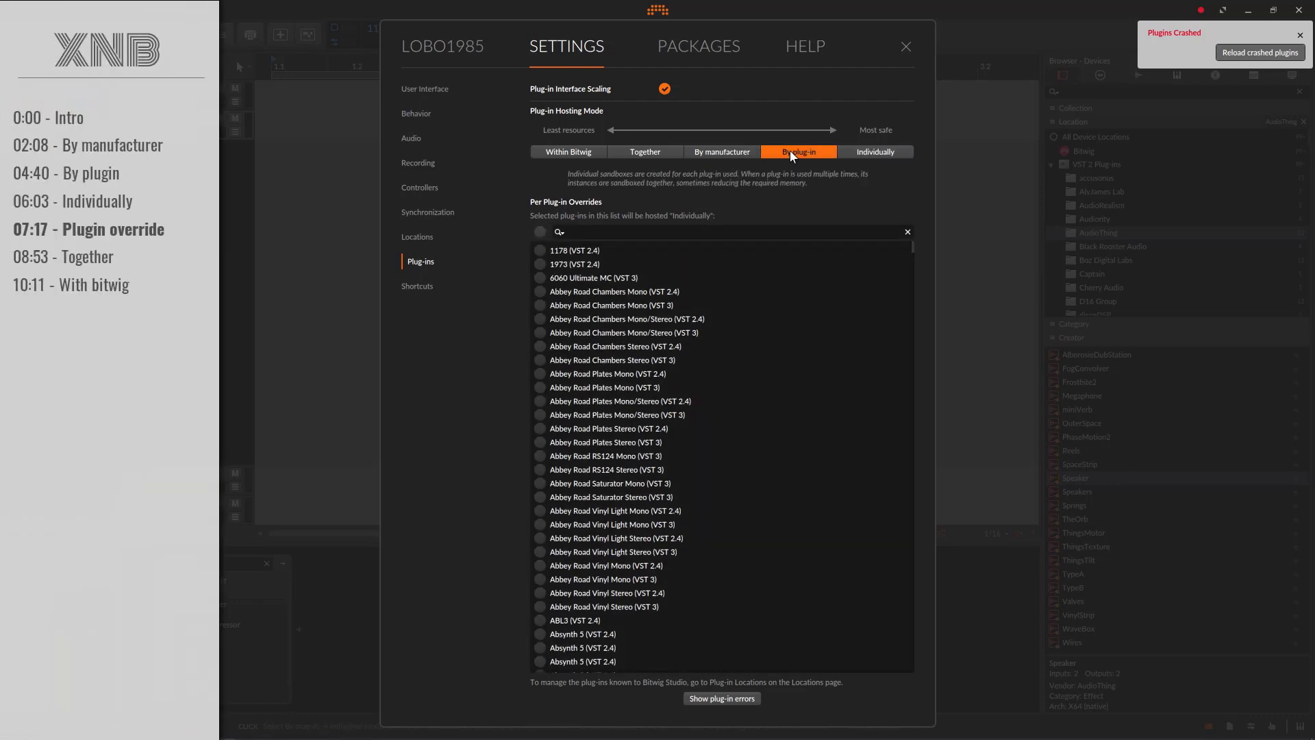
click(740, 150)
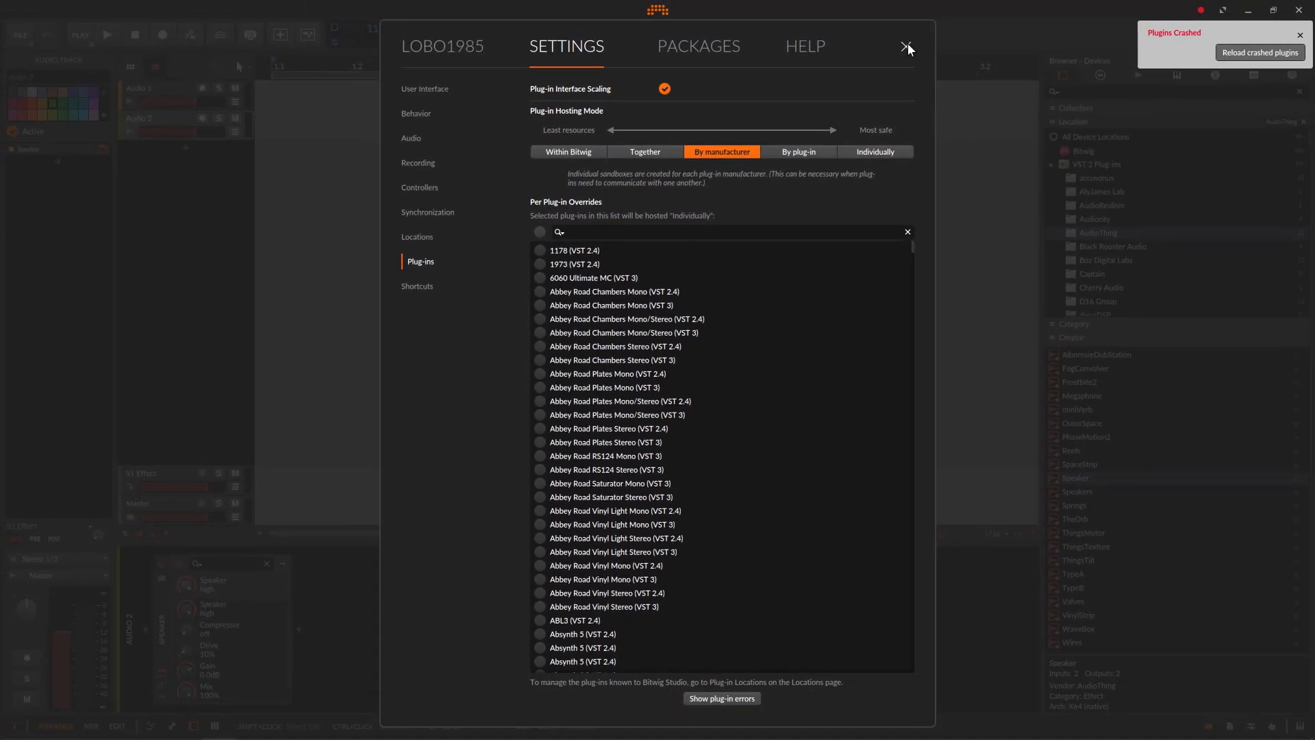
click(1298, 35)
click(901, 45)
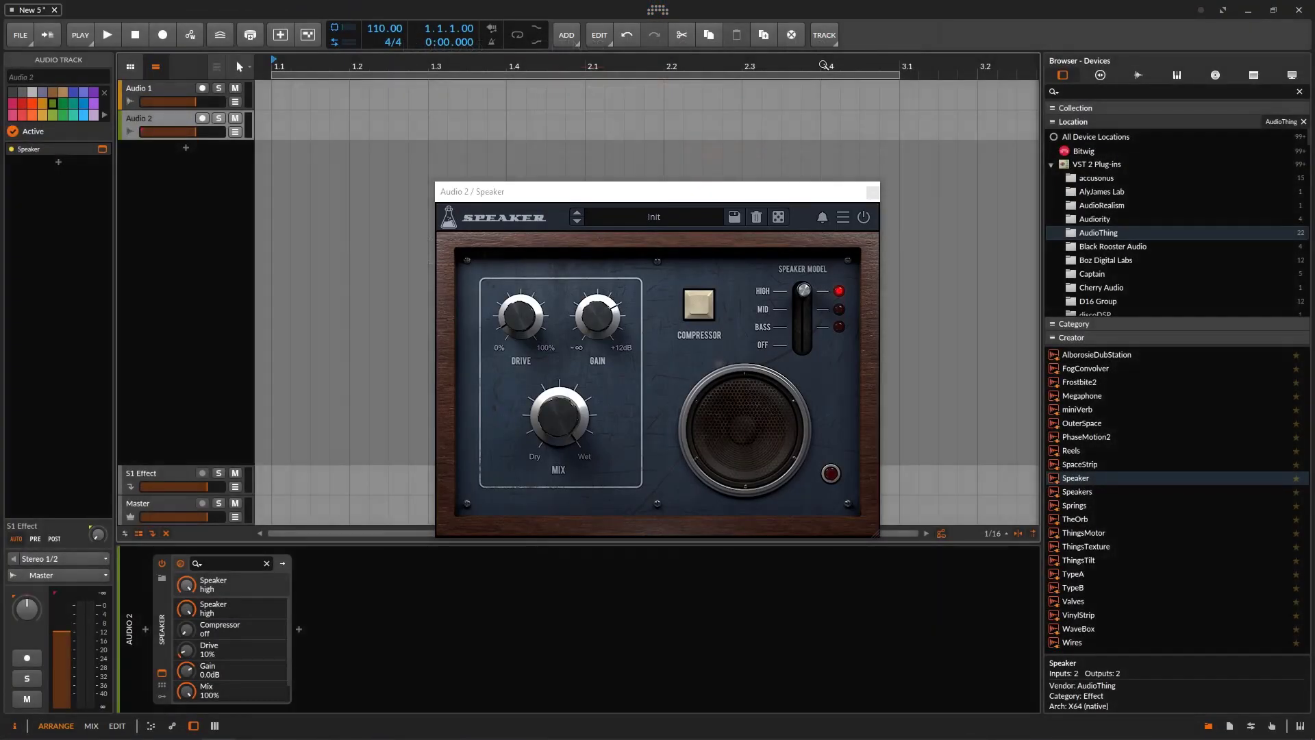
Step: Delete the Audio 1 and Audio 2 tracks holding the Speaker instances
click(173, 123)
key(Delete)
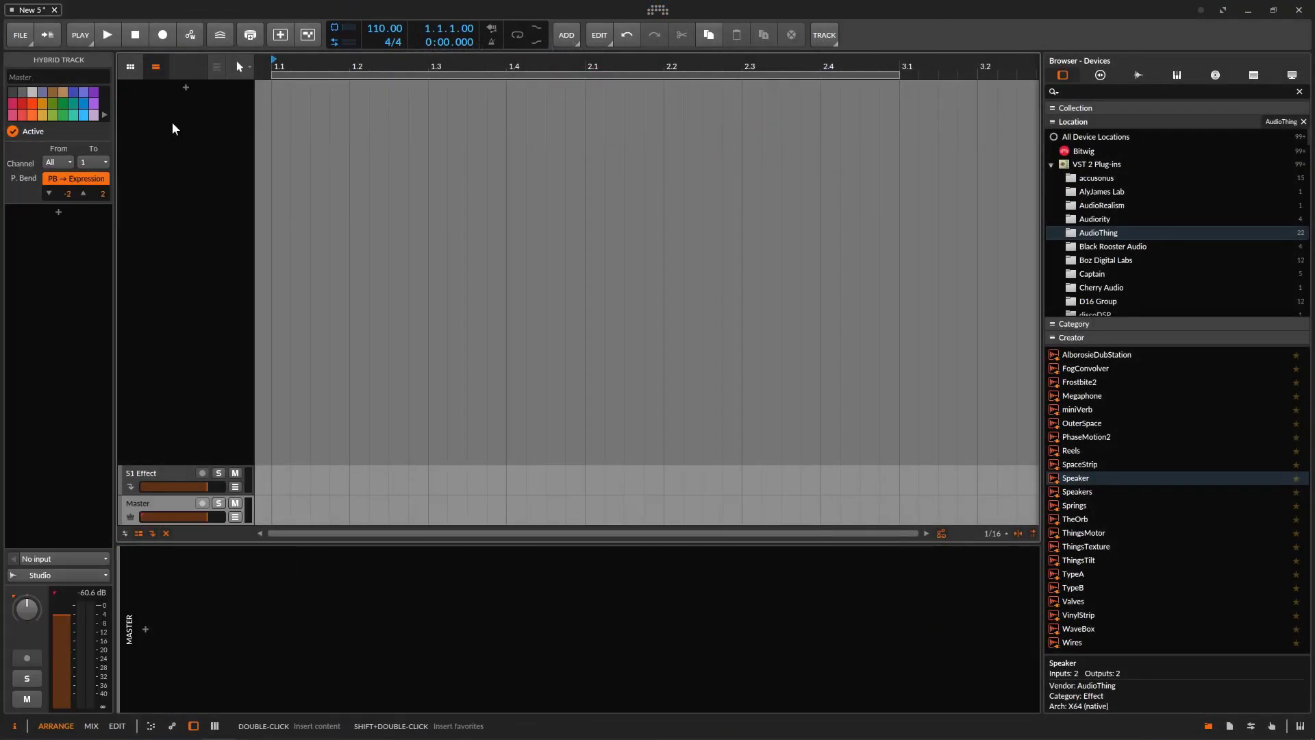
click(1096, 91)
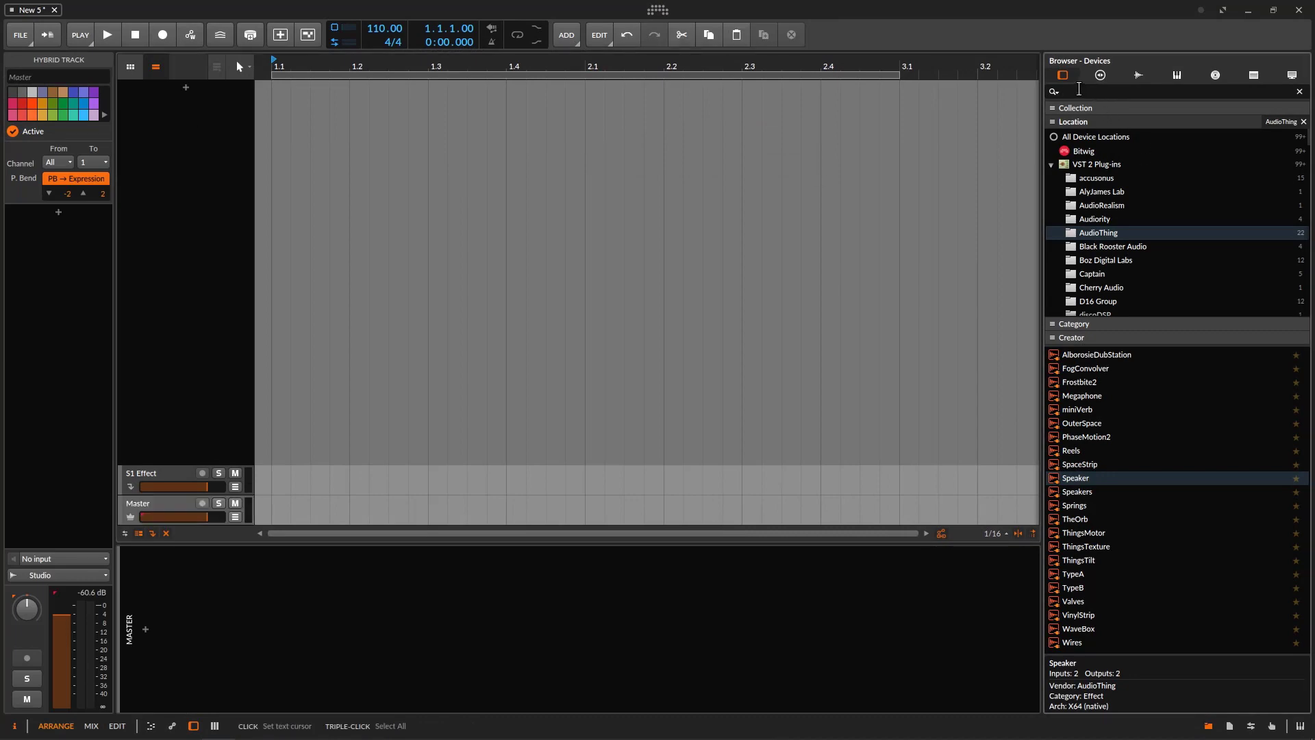
Step: Filter the per plug-in overrides by "fab" and enable individual hosting for FabFilter Pro-Q 3 (VST 2.4), closing the settings when done
click(669, 11)
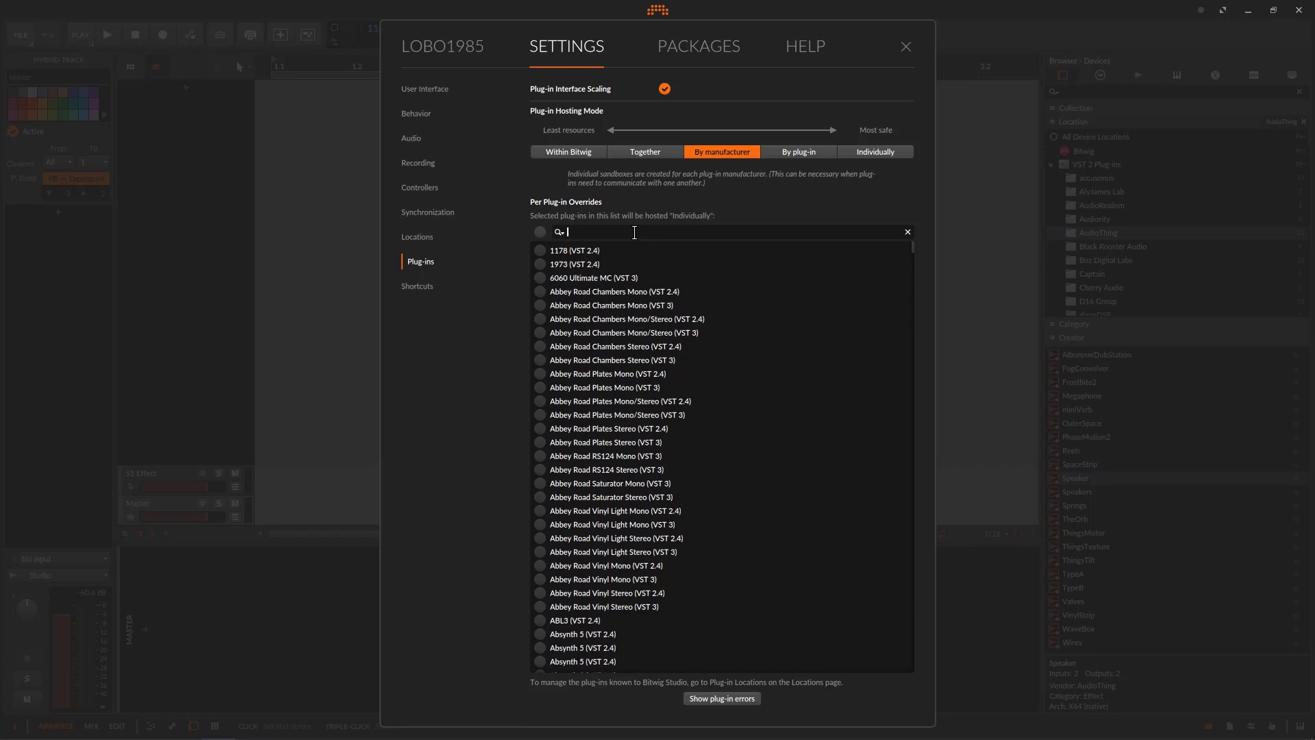
text(pro)
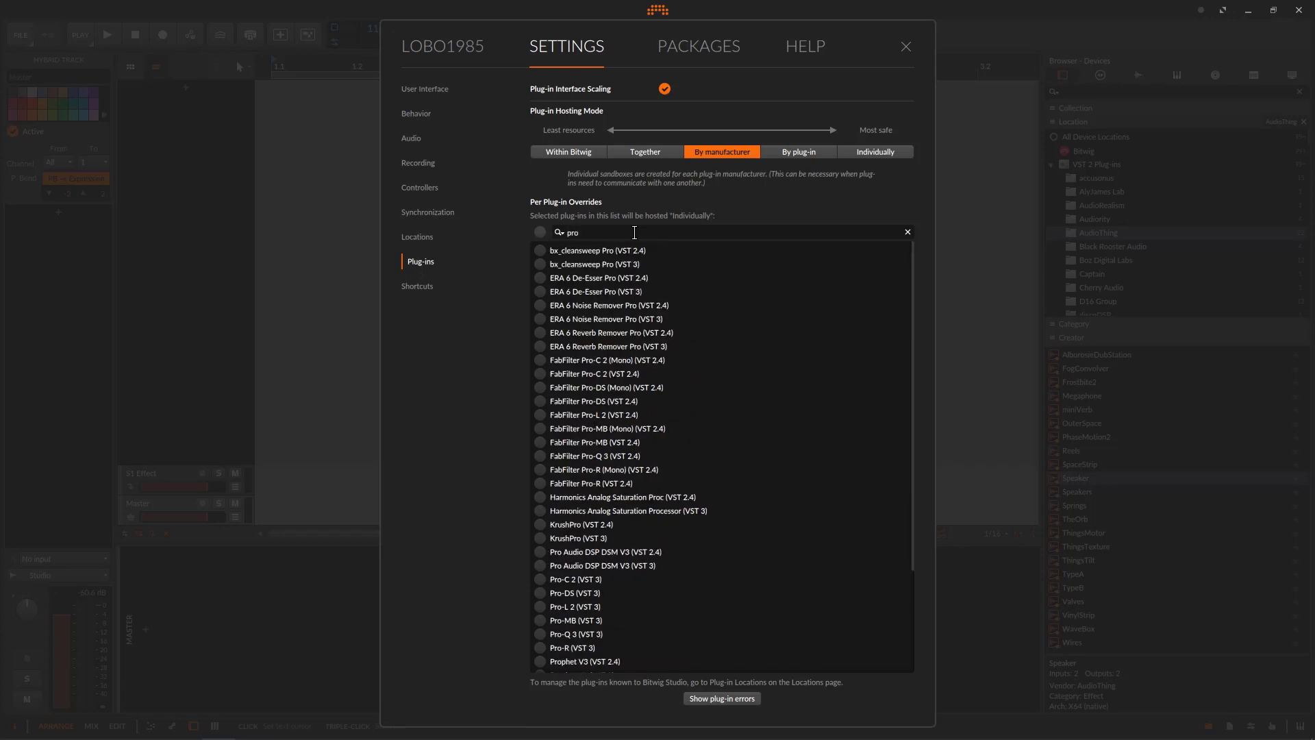
key(BackSpace)
key(BackSpace)
key(BackSpace)
text(fab)
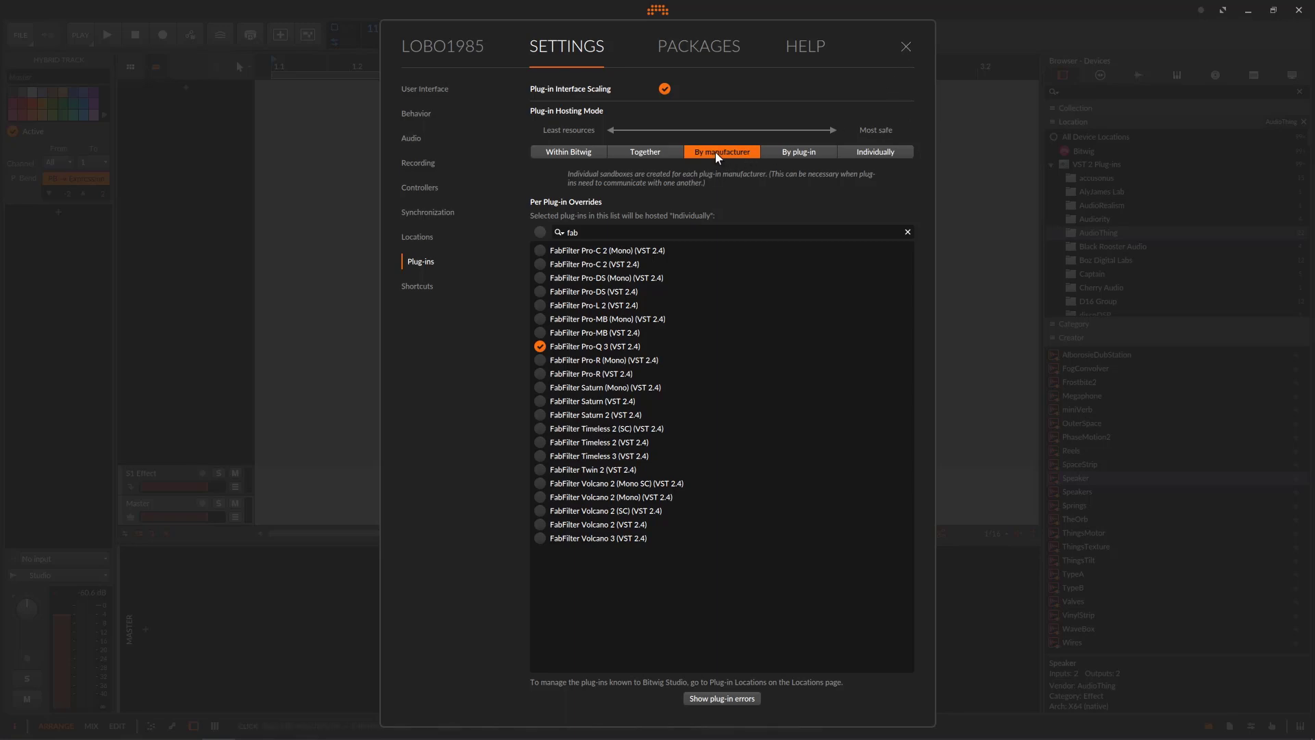
click(906, 46)
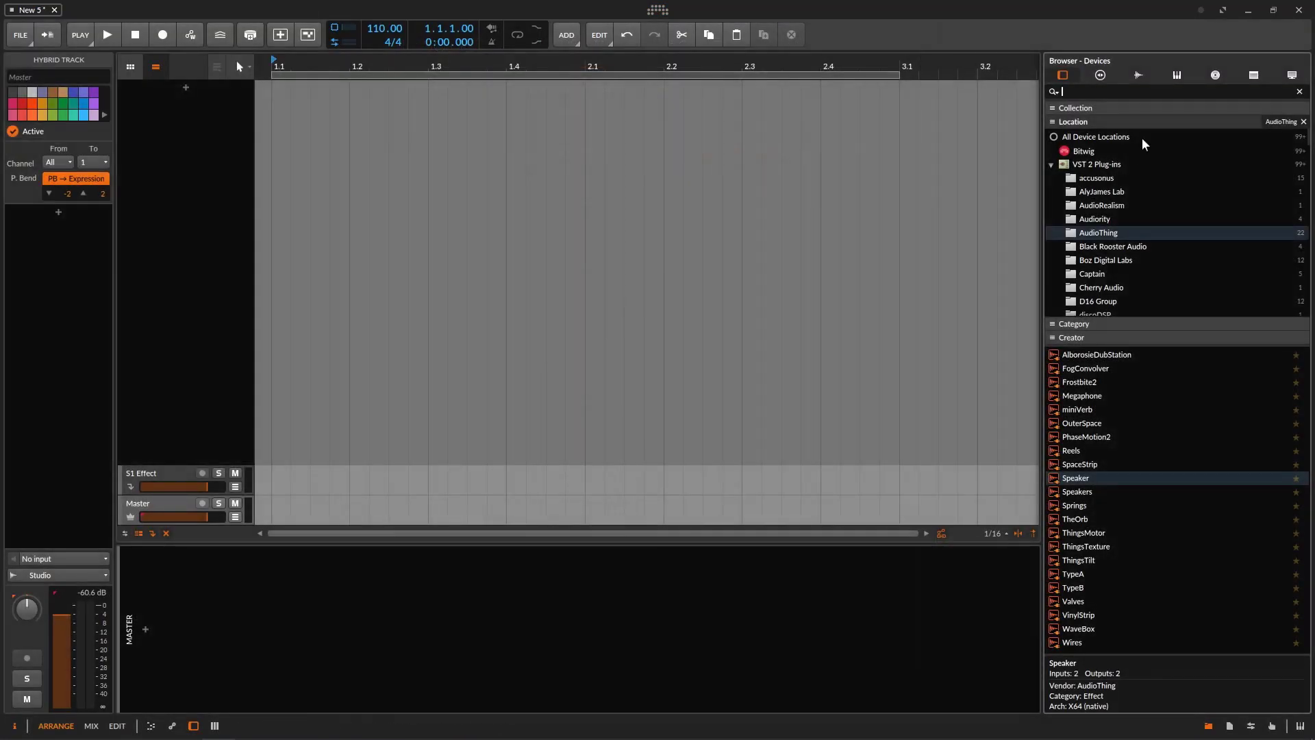
Step: Add FabFilter Pro-C 2, Pro-L 2 and Pro-R on separate new audio tracks and inspect their plug-in host process in Task Manager
click(1098, 92)
text(fab)
drag(1090, 355, 285, 226)
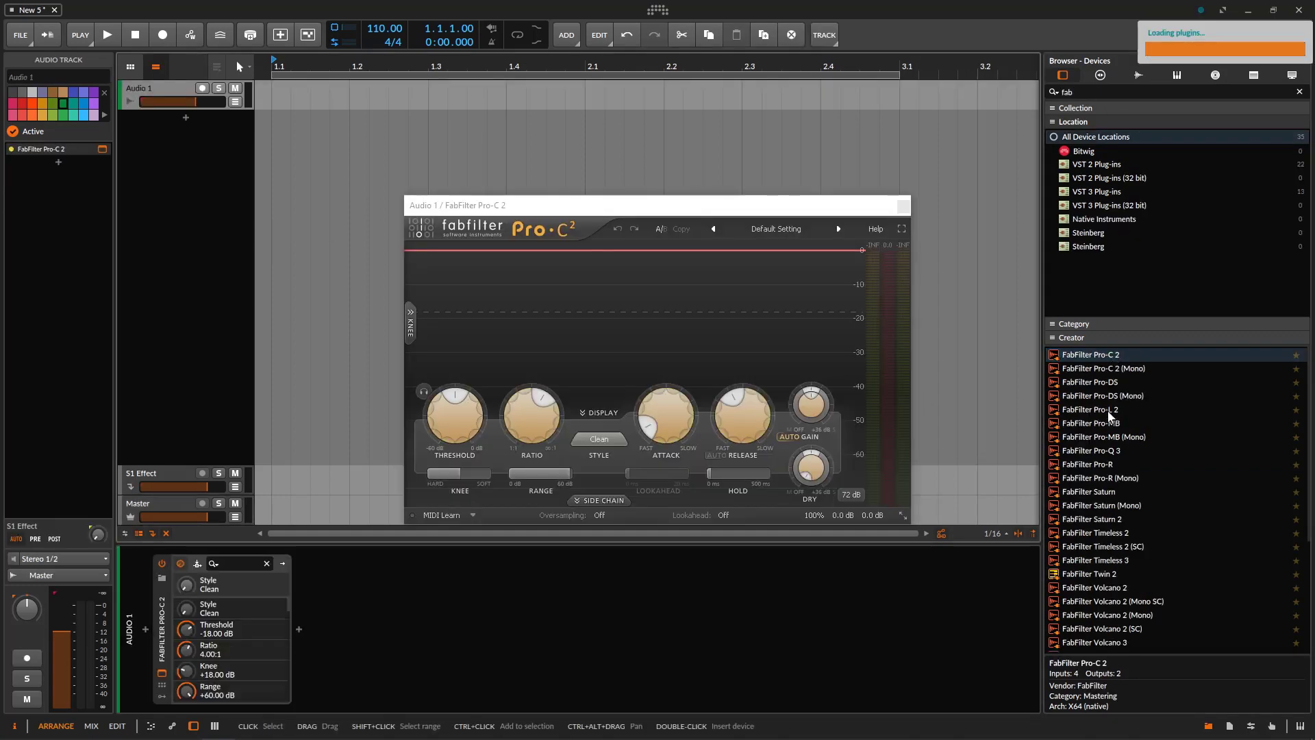
double_click(1100, 410)
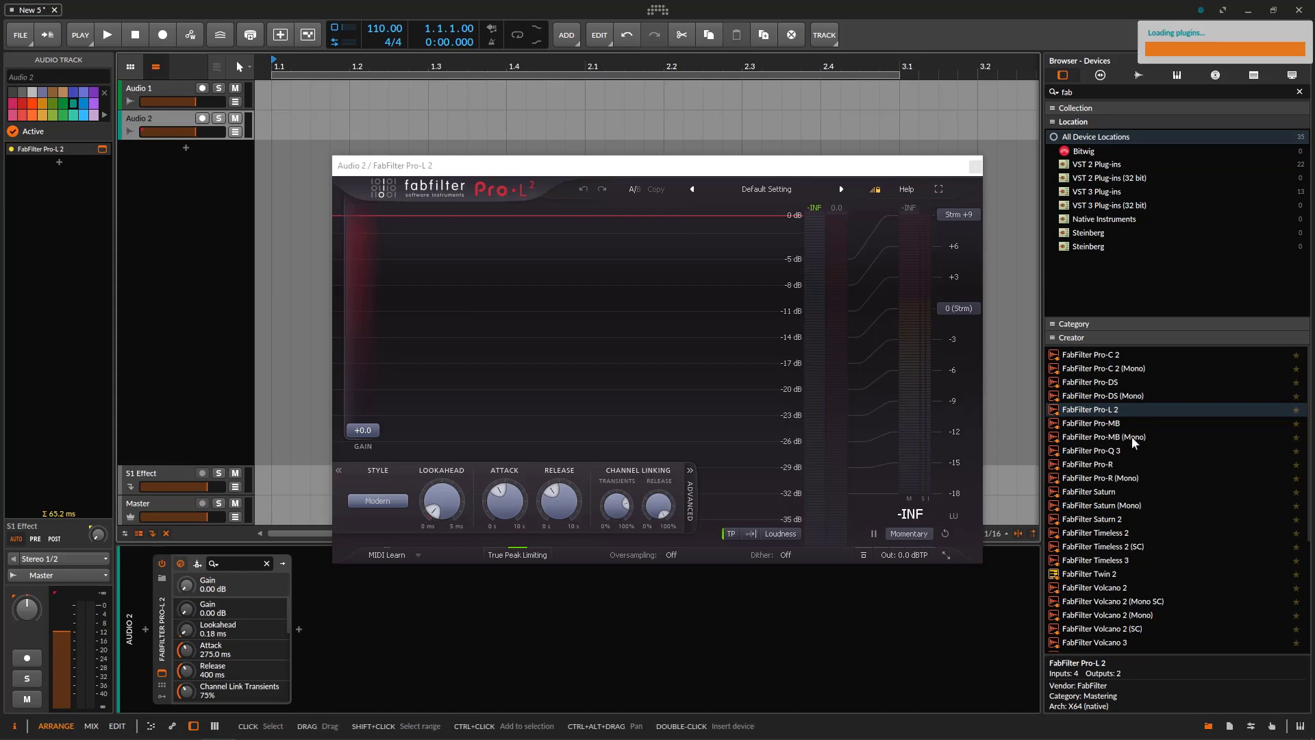
double_click(1117, 466)
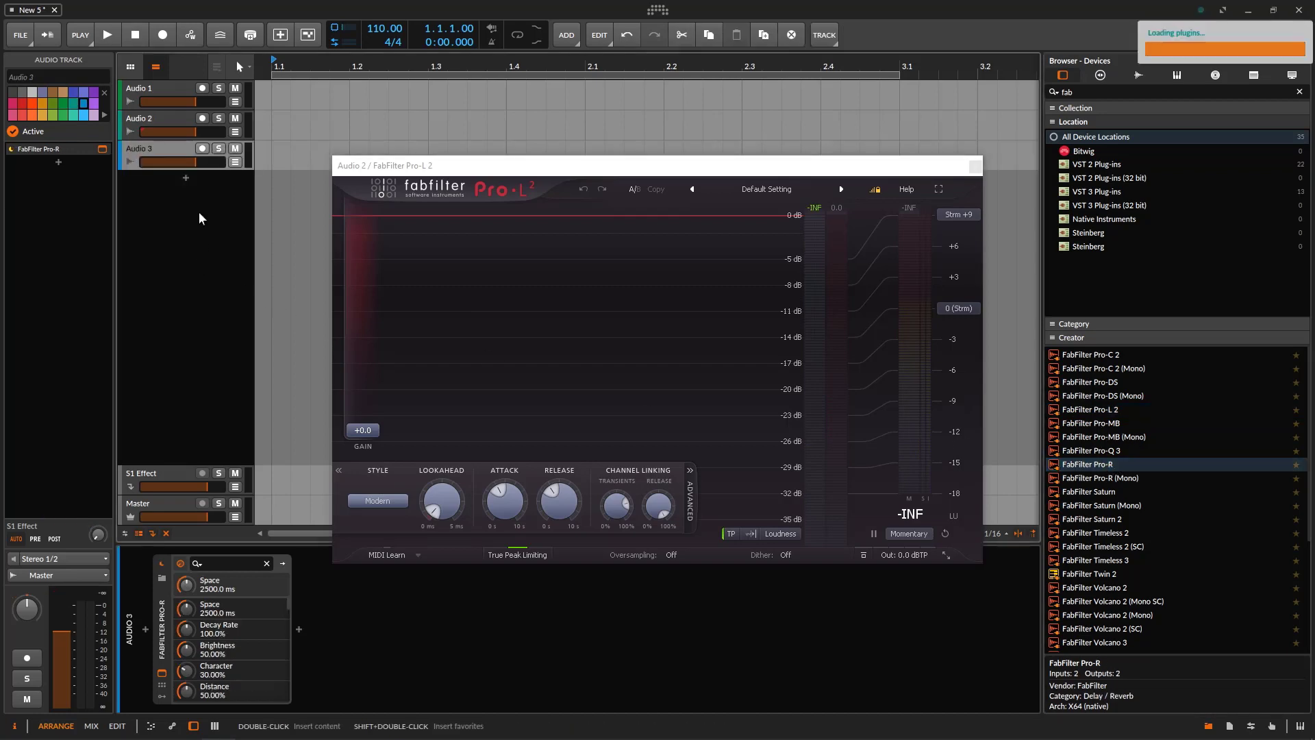
click(286, 726)
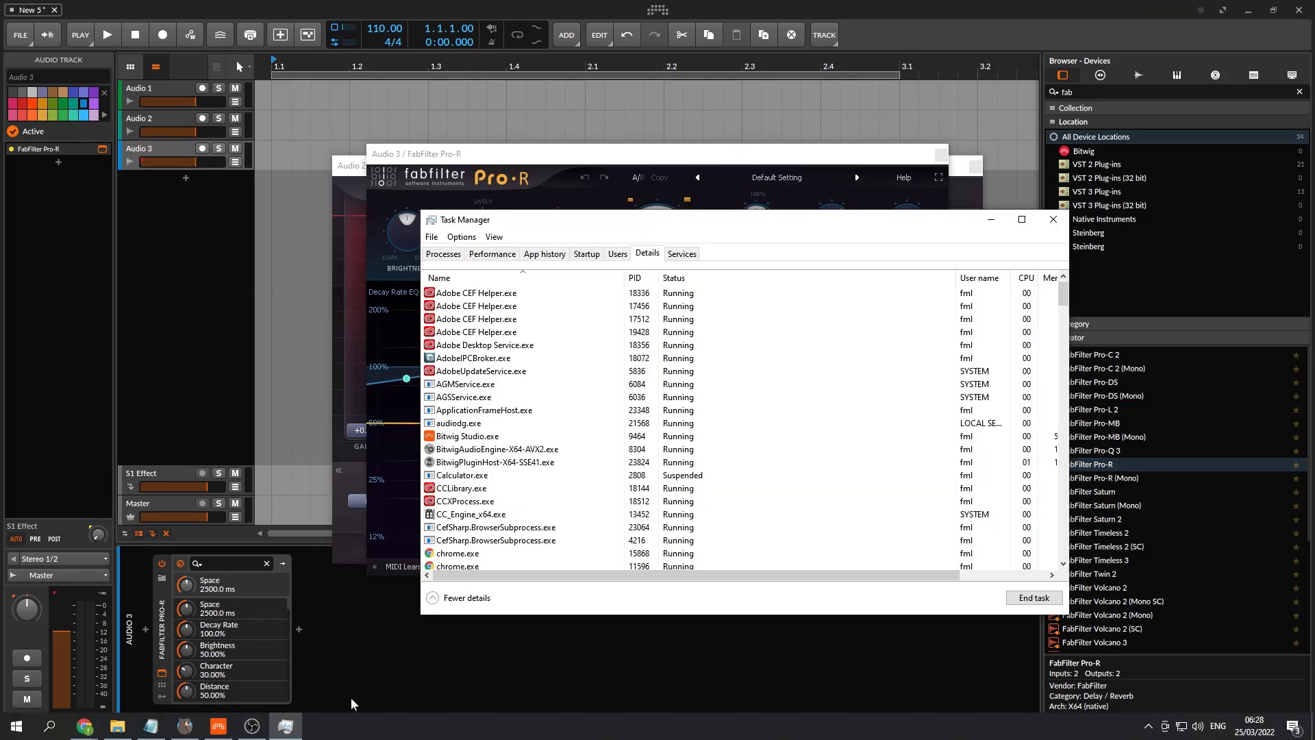
click(568, 462)
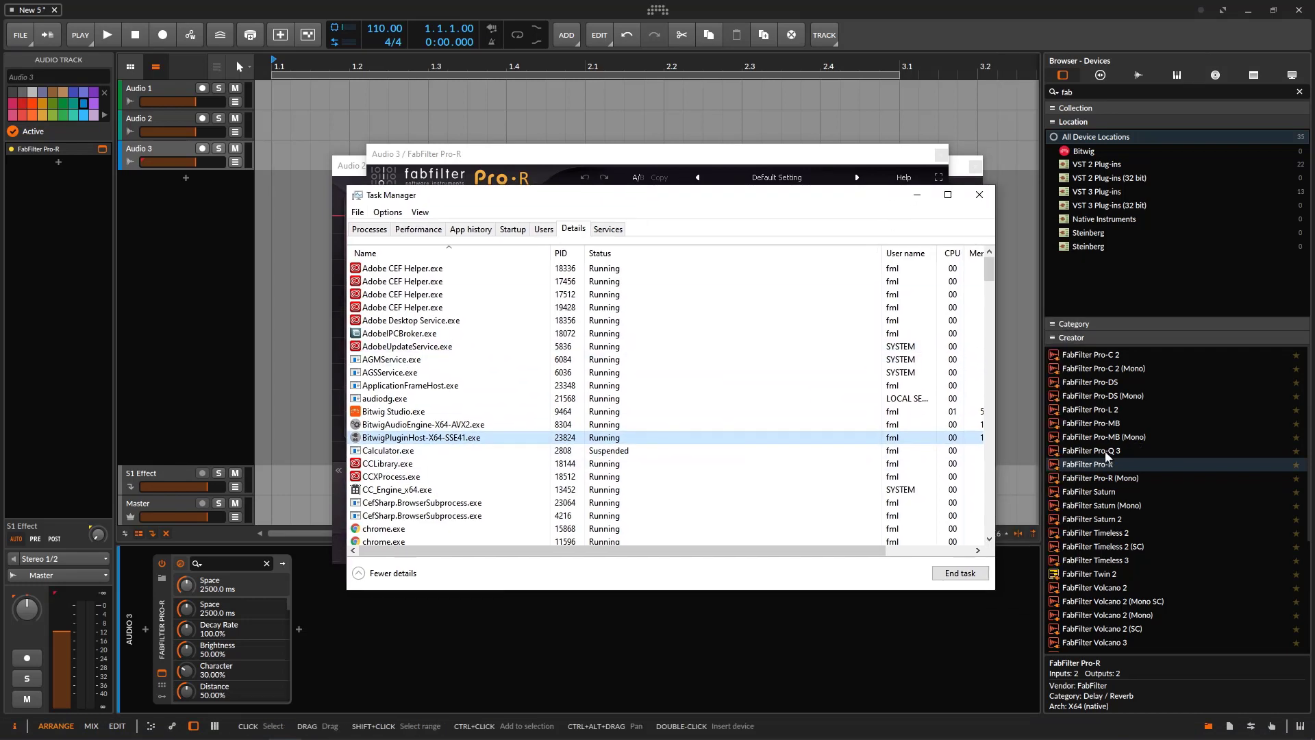
Step: Add FabFilter Pro-Q 3 on a fourth audio track and check Task Manager for its separate plug-in host process
click(1118, 452)
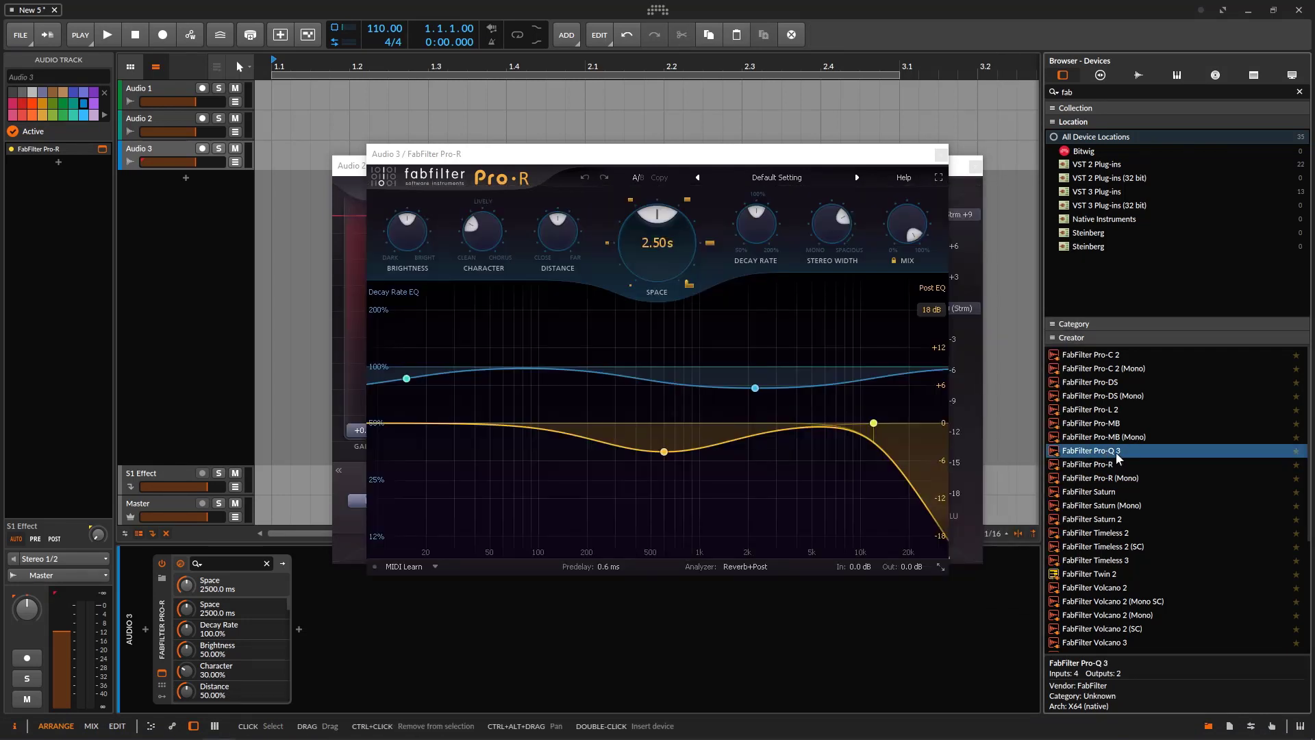
drag(1115, 452, 185, 186)
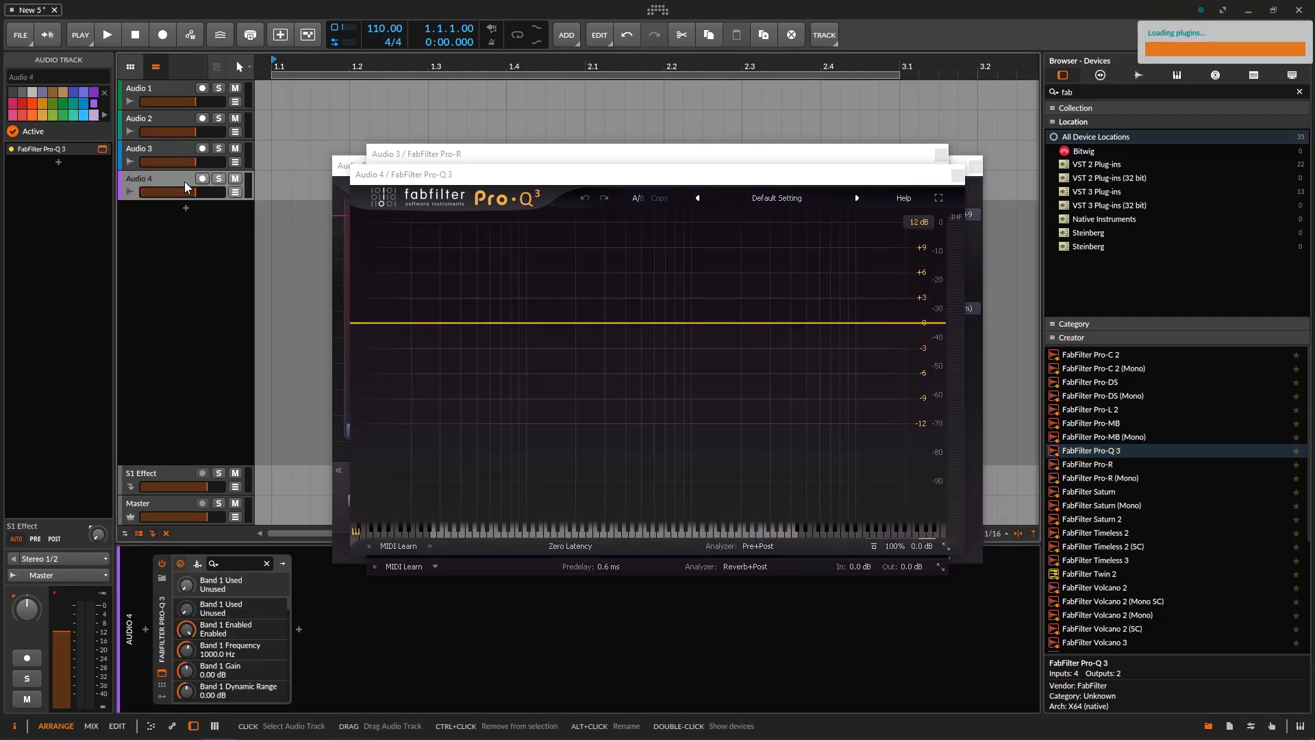
click(286, 726)
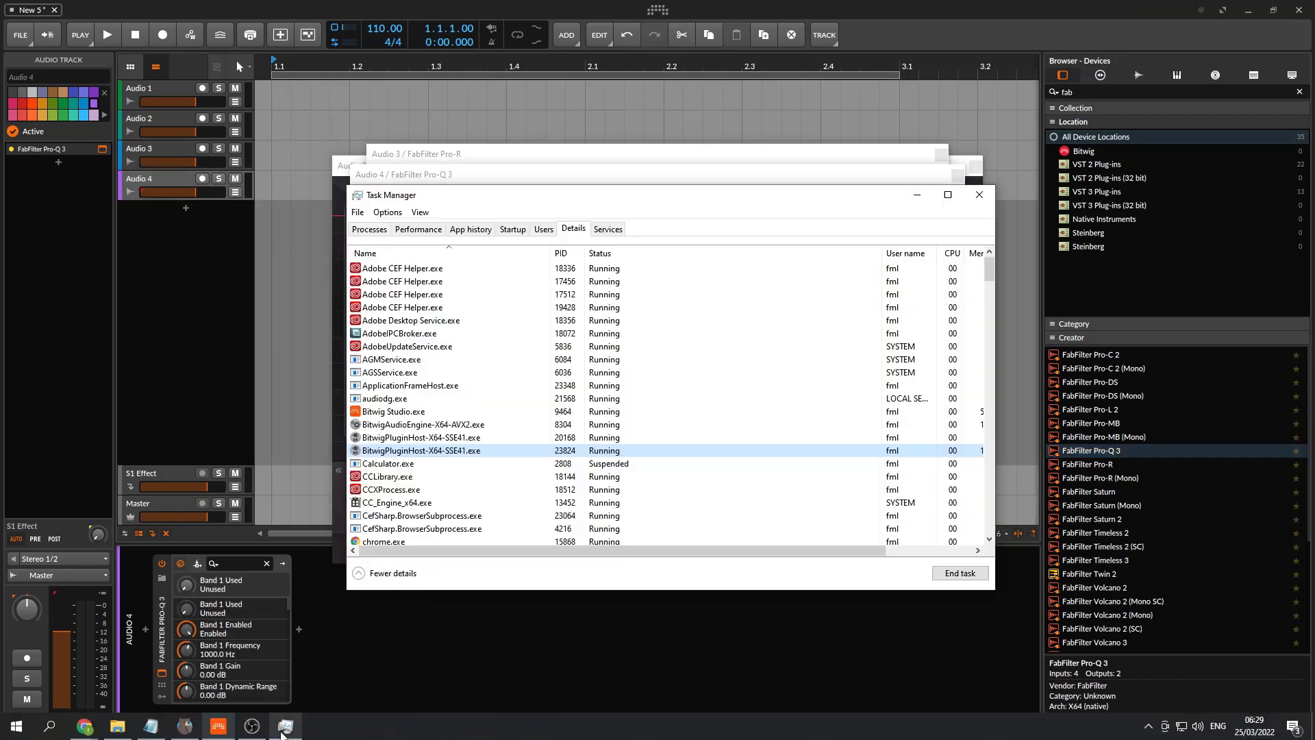
Step: End the BitwigPluginHost process with PID 20168 and check which tracks' FabFilter devices are affected
click(449, 439)
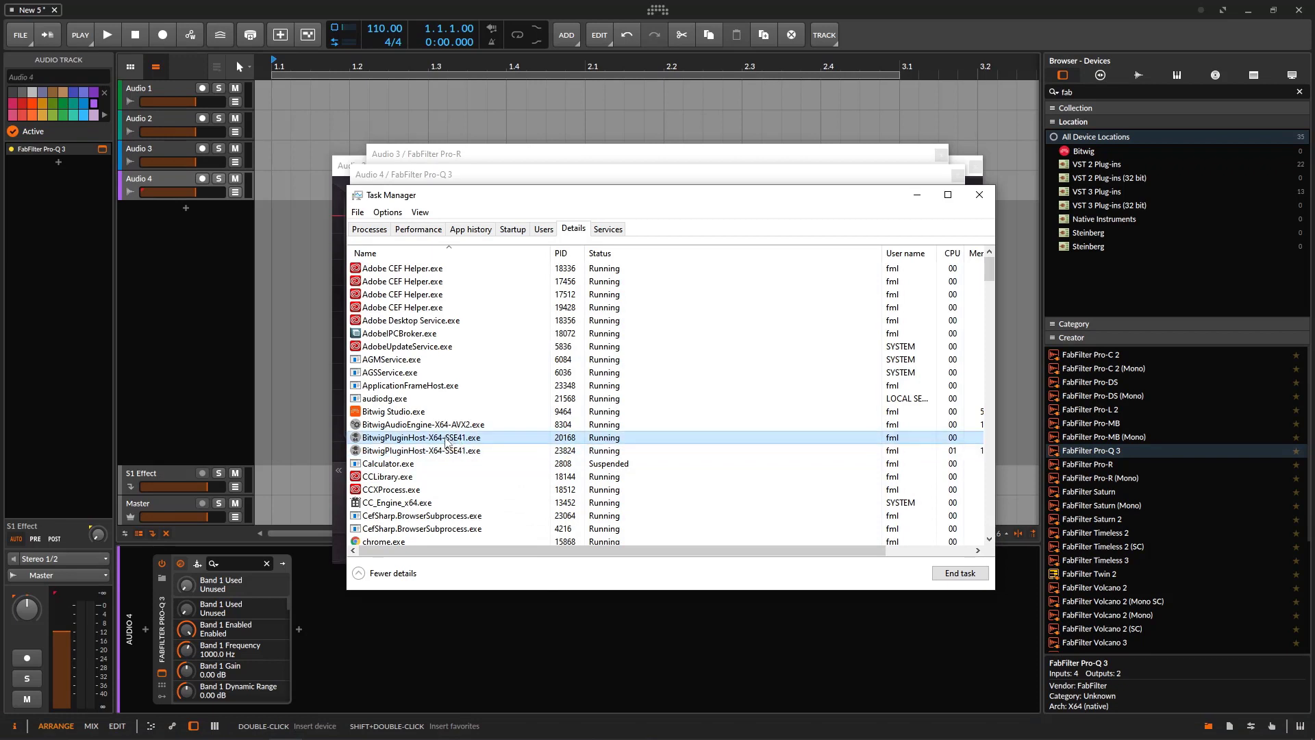
right_click(446, 440)
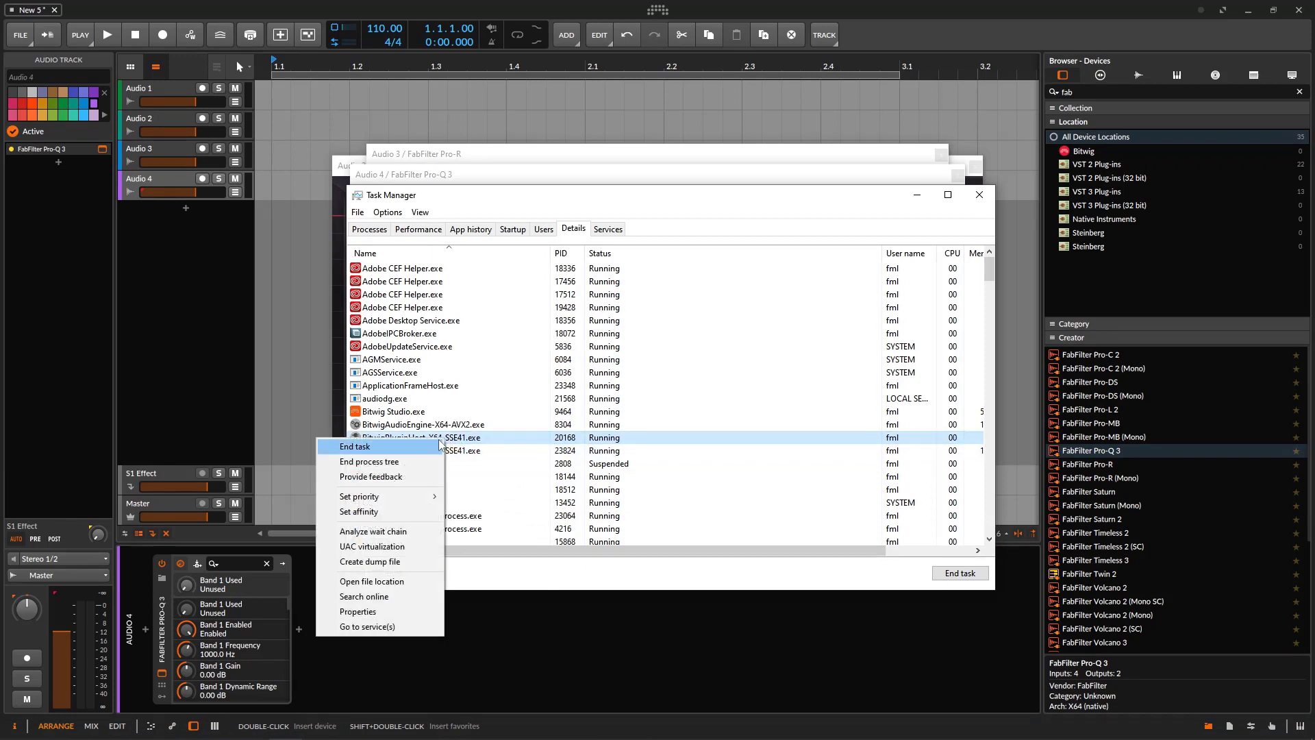
click(382, 446)
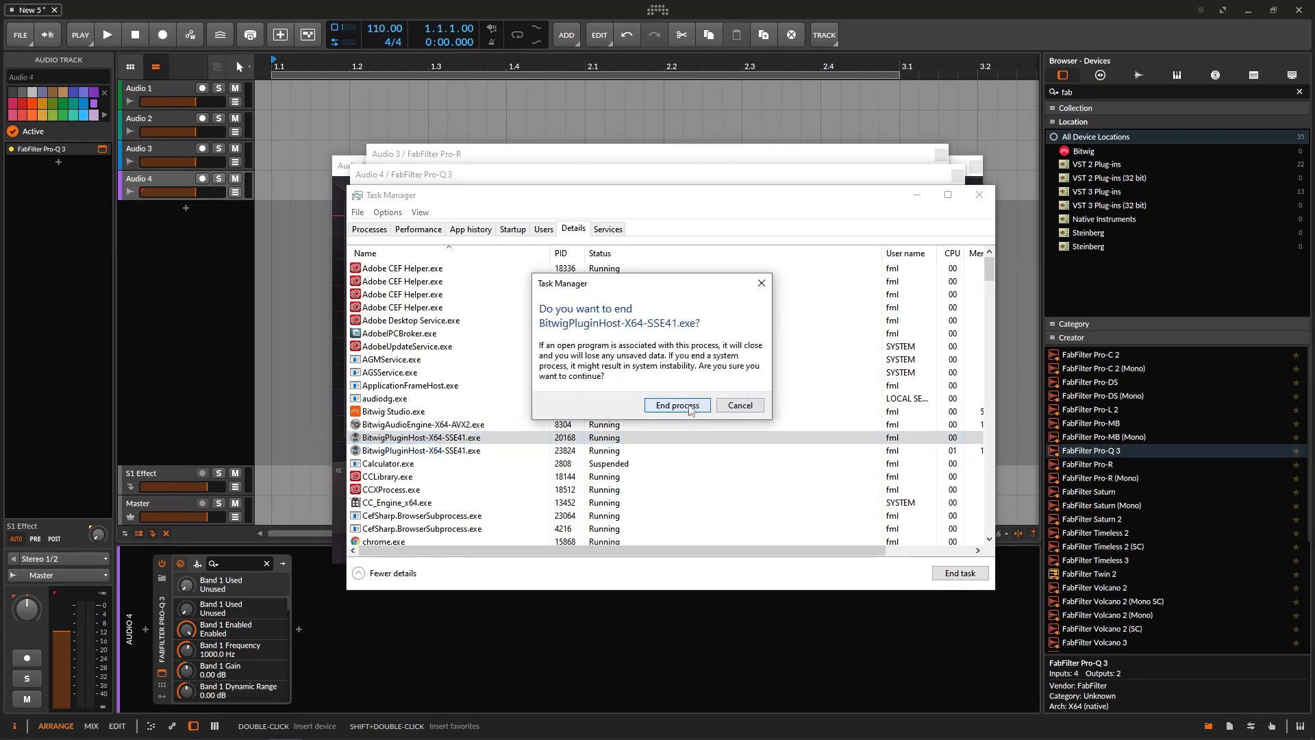
click(678, 409)
click(193, 624)
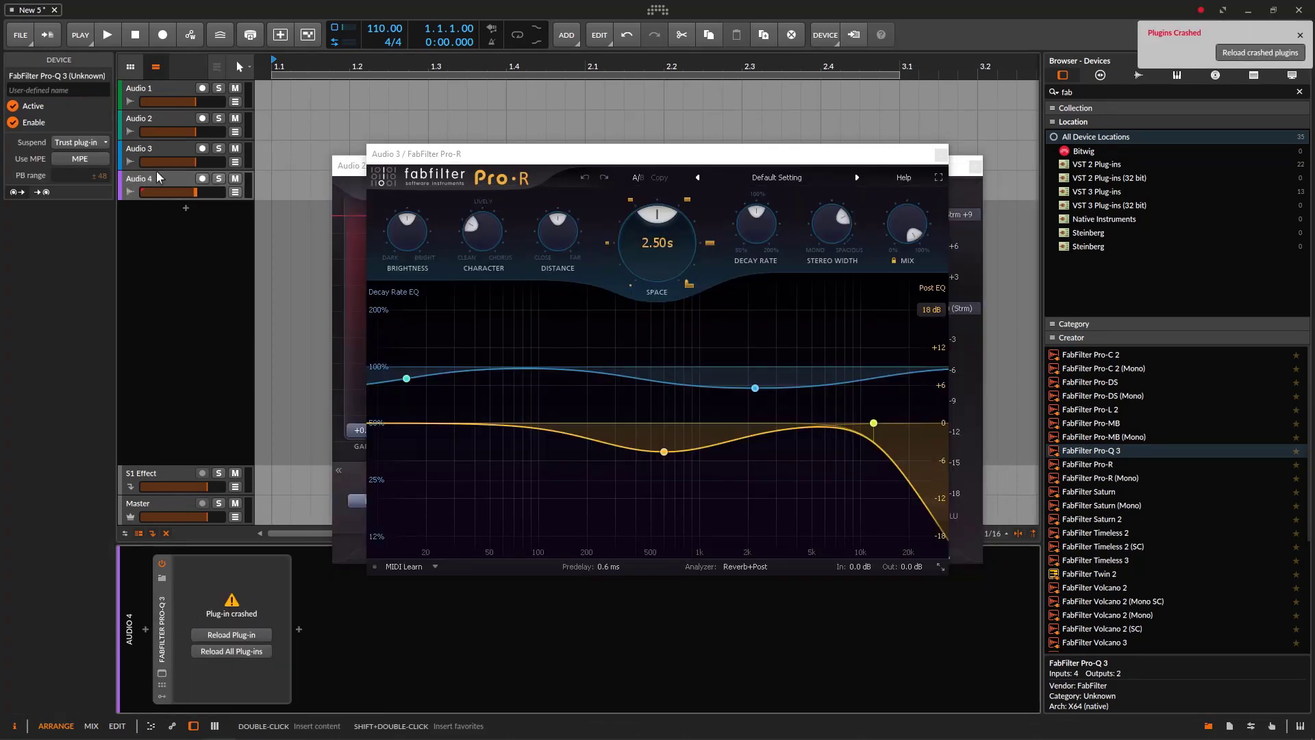
click(158, 122)
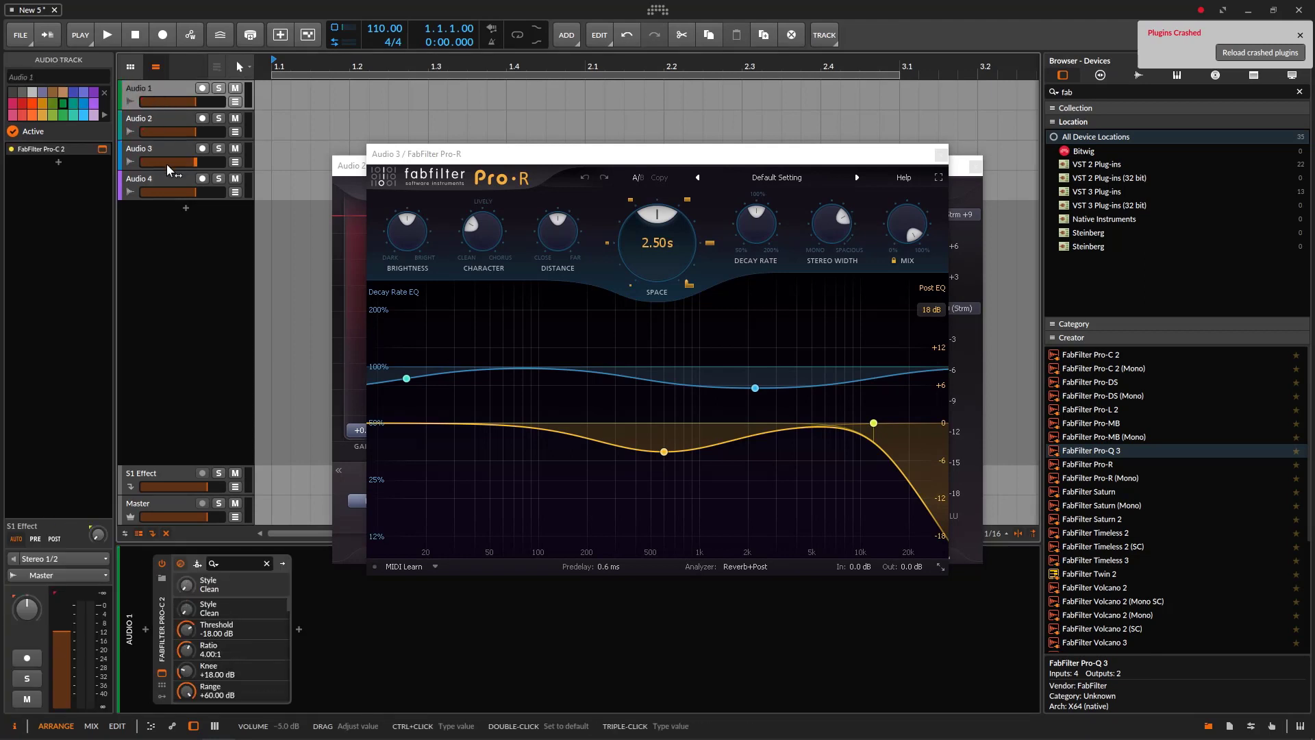
click(173, 183)
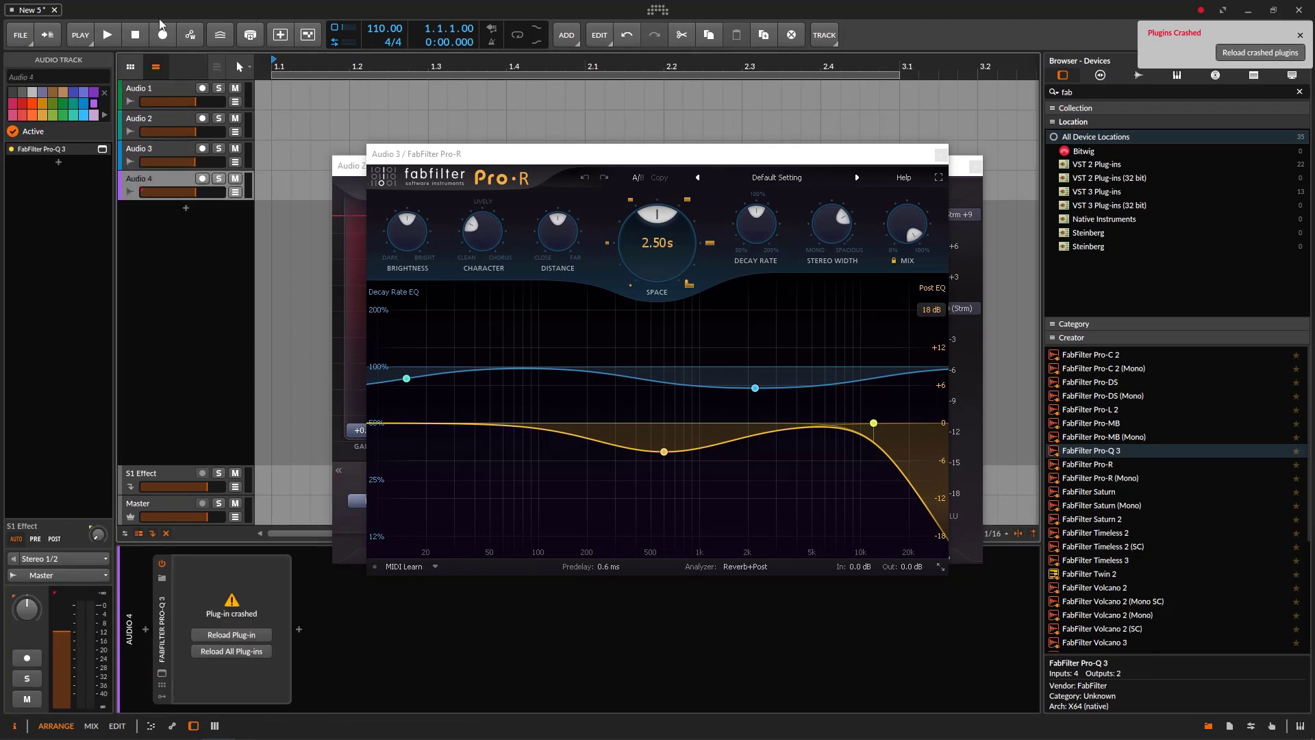
Step: Close the Pro-R and Pro-L 2 plug-in windows and delete all four audio tracks
click(937, 175)
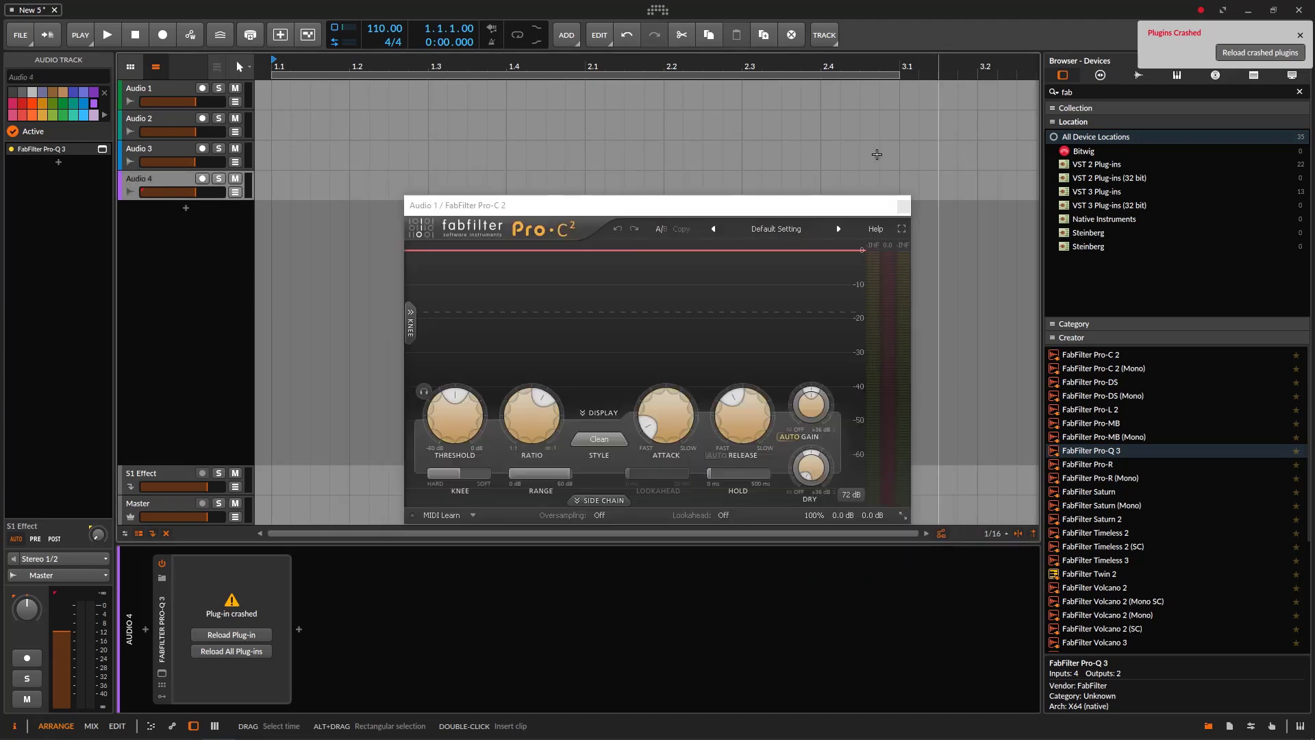
click(174, 97)
shift+click(161, 176)
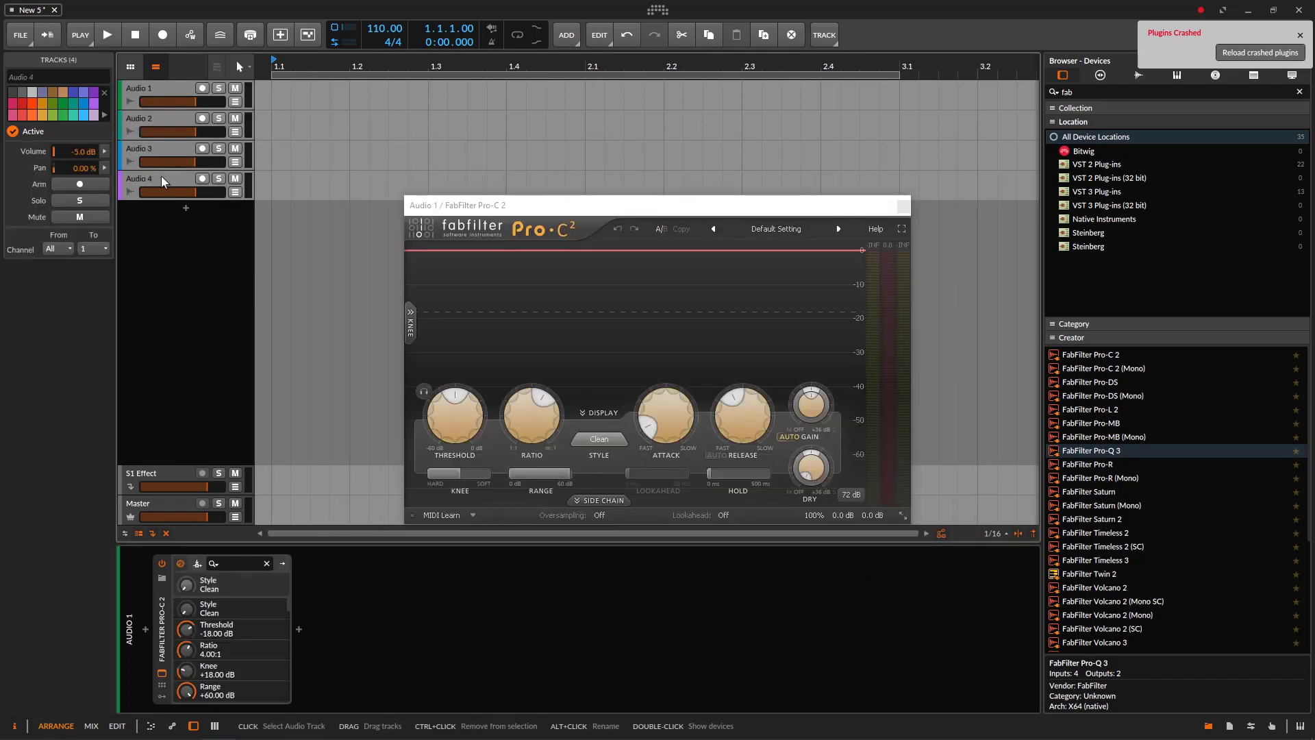
key(Delete)
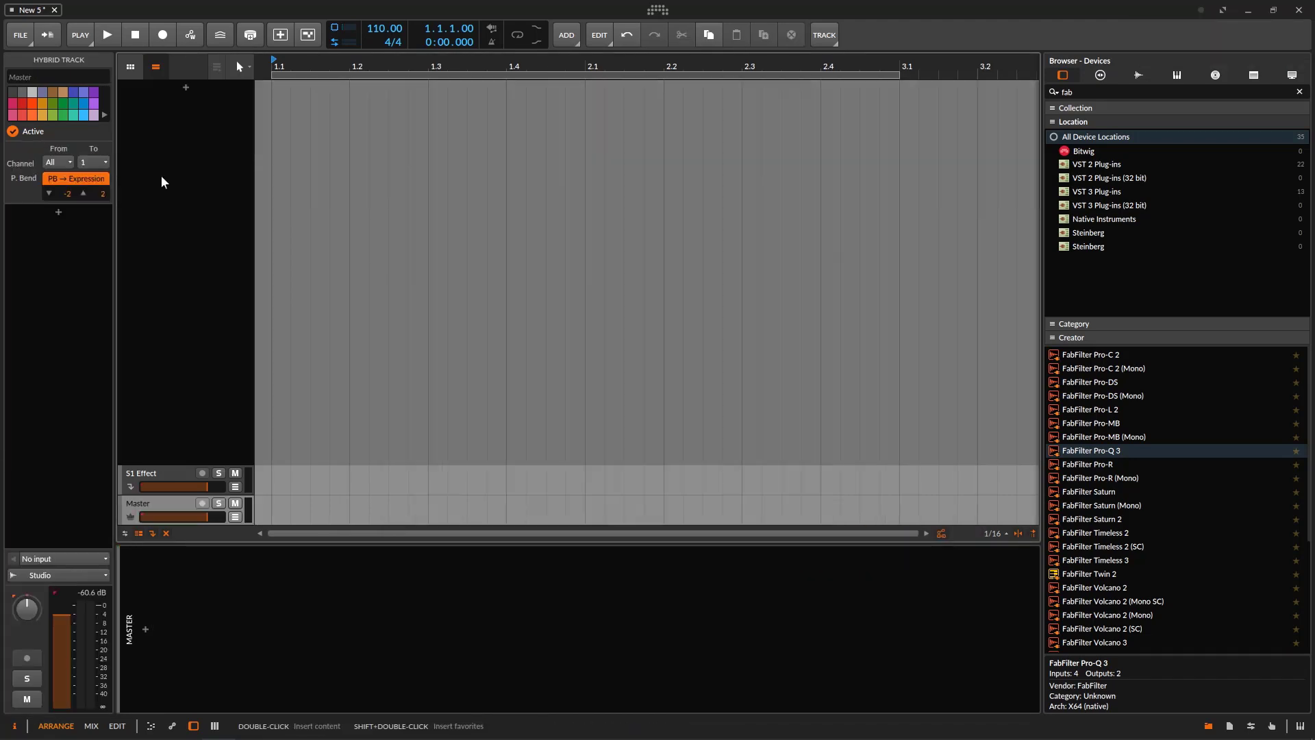
Step: Clear the override search in the plug-in settings and set the plug-in hosting mode to Together
click(658, 12)
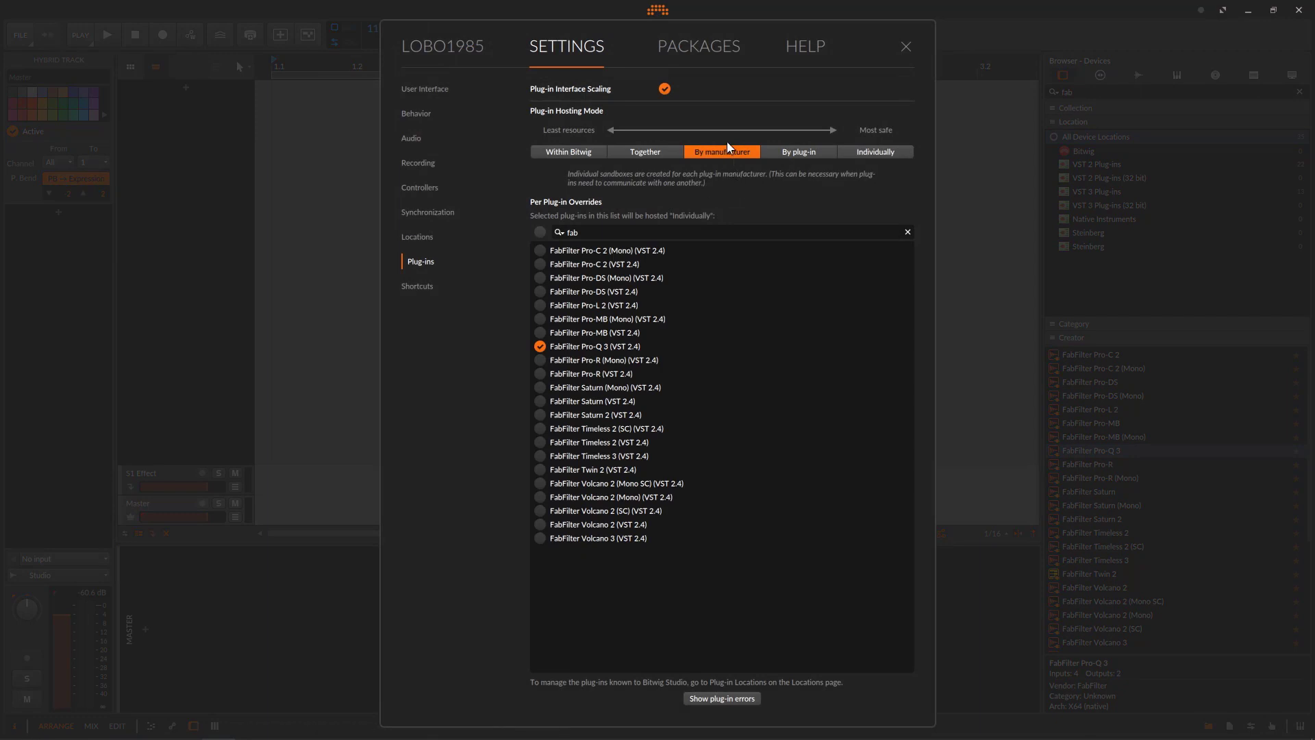
click(908, 232)
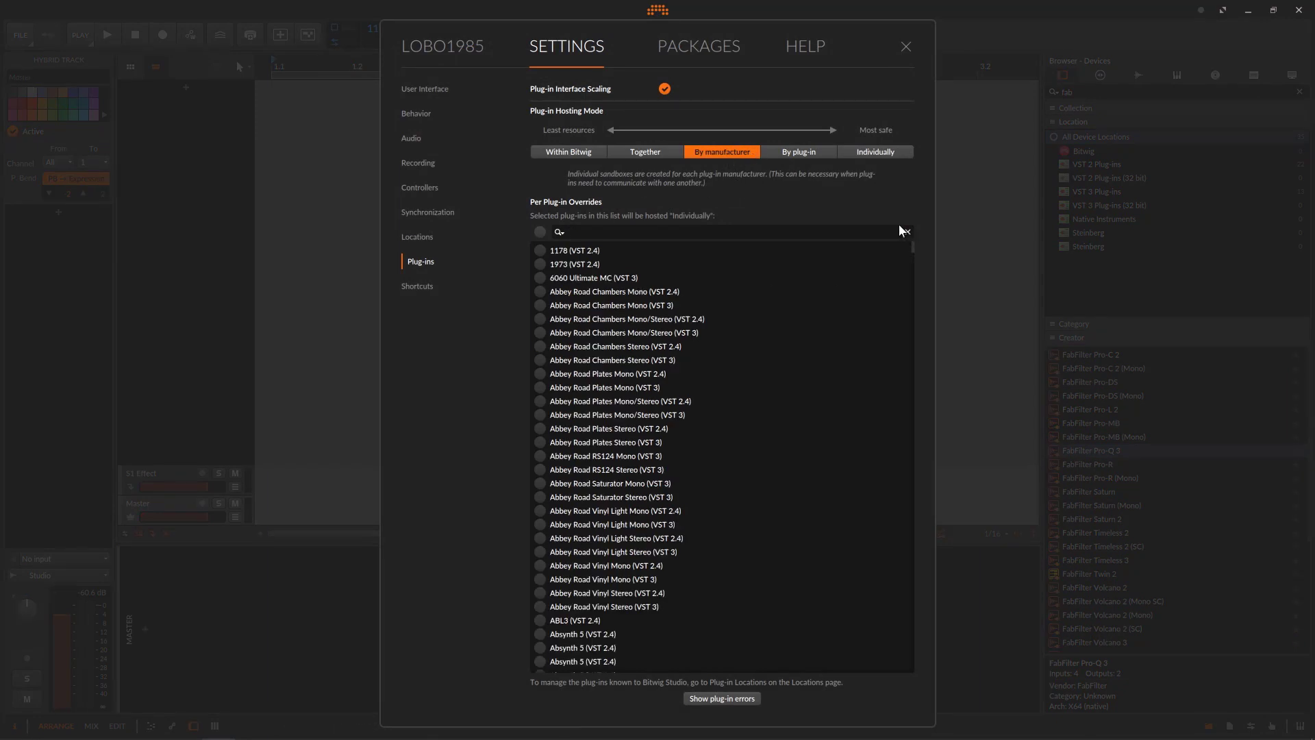
click(663, 146)
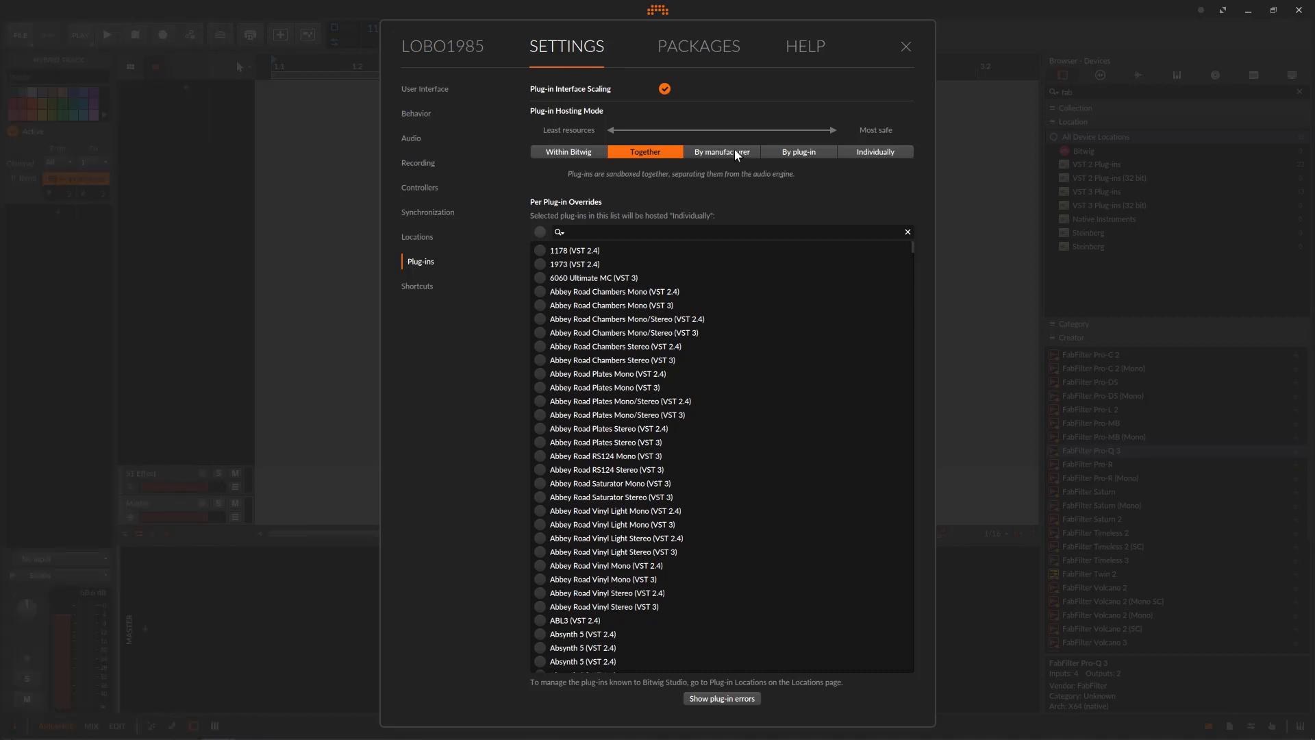
Step: Try the Individually and By plug-in hosting modes, set the mode back to Together and close the settings
click(880, 151)
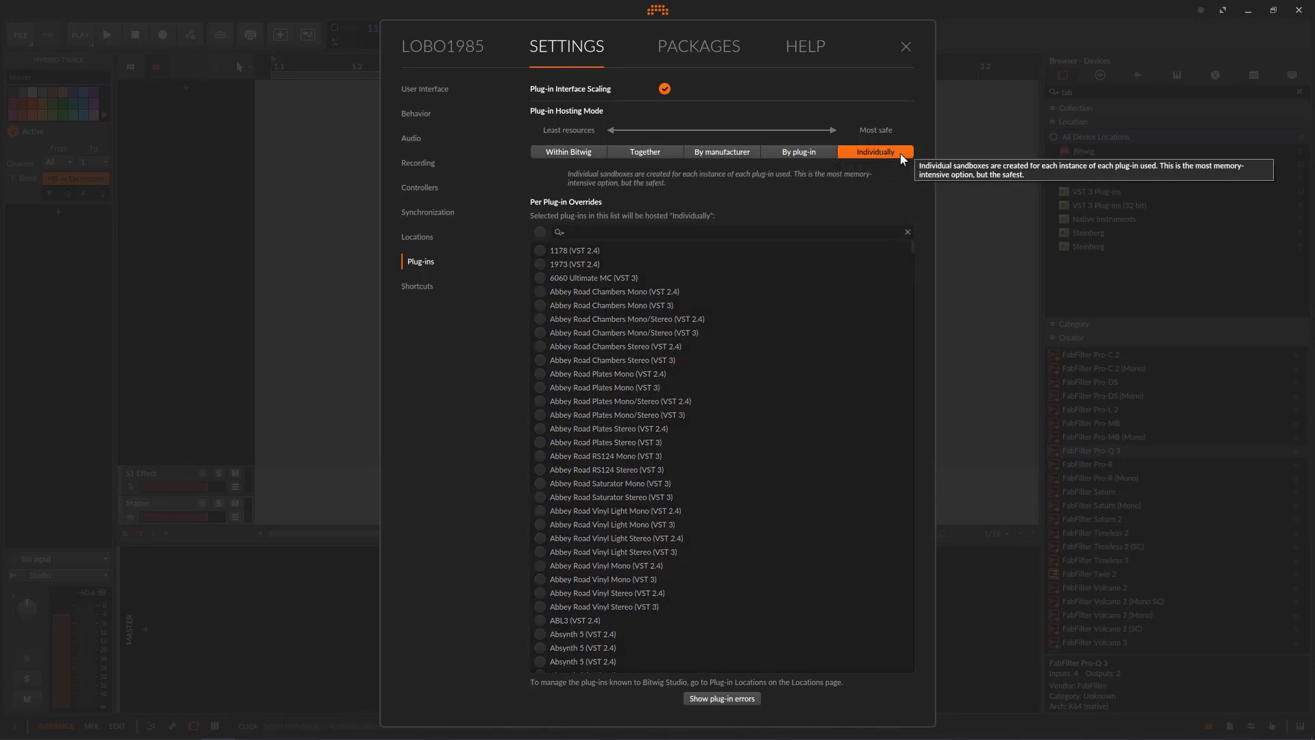
click(823, 152)
click(659, 152)
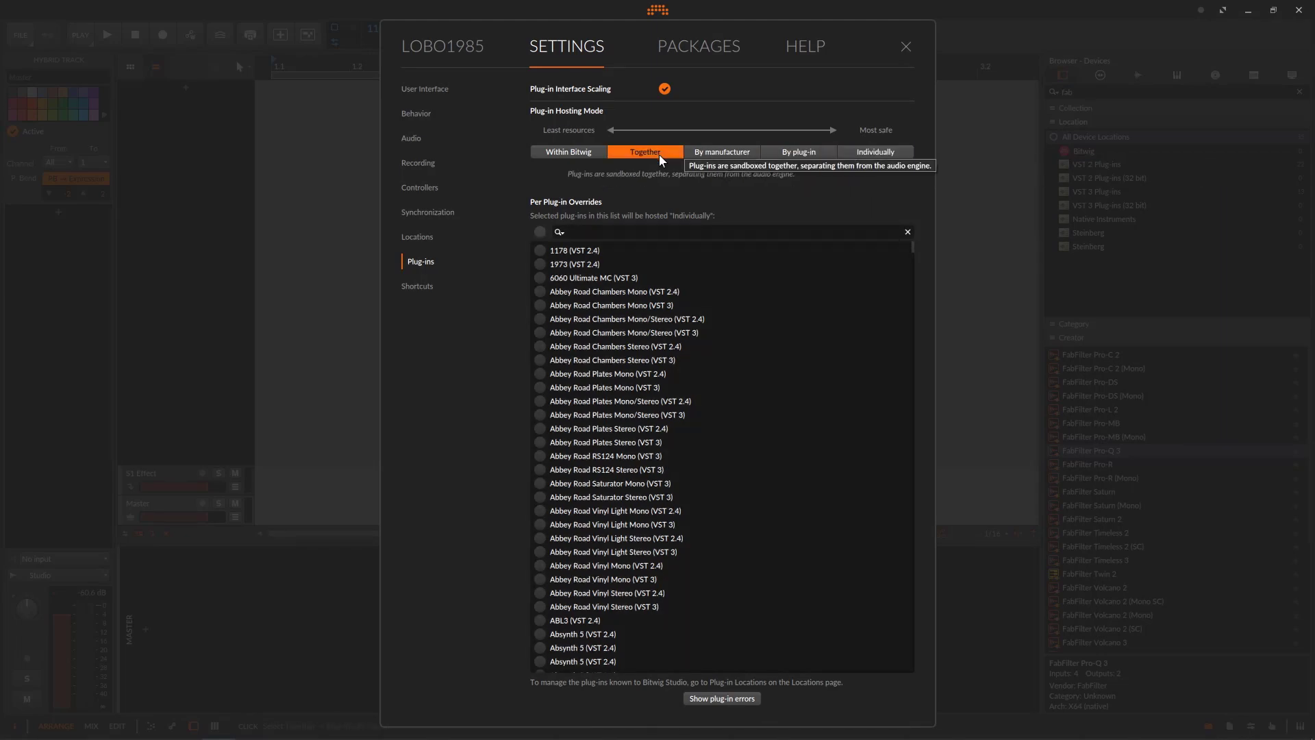
click(906, 46)
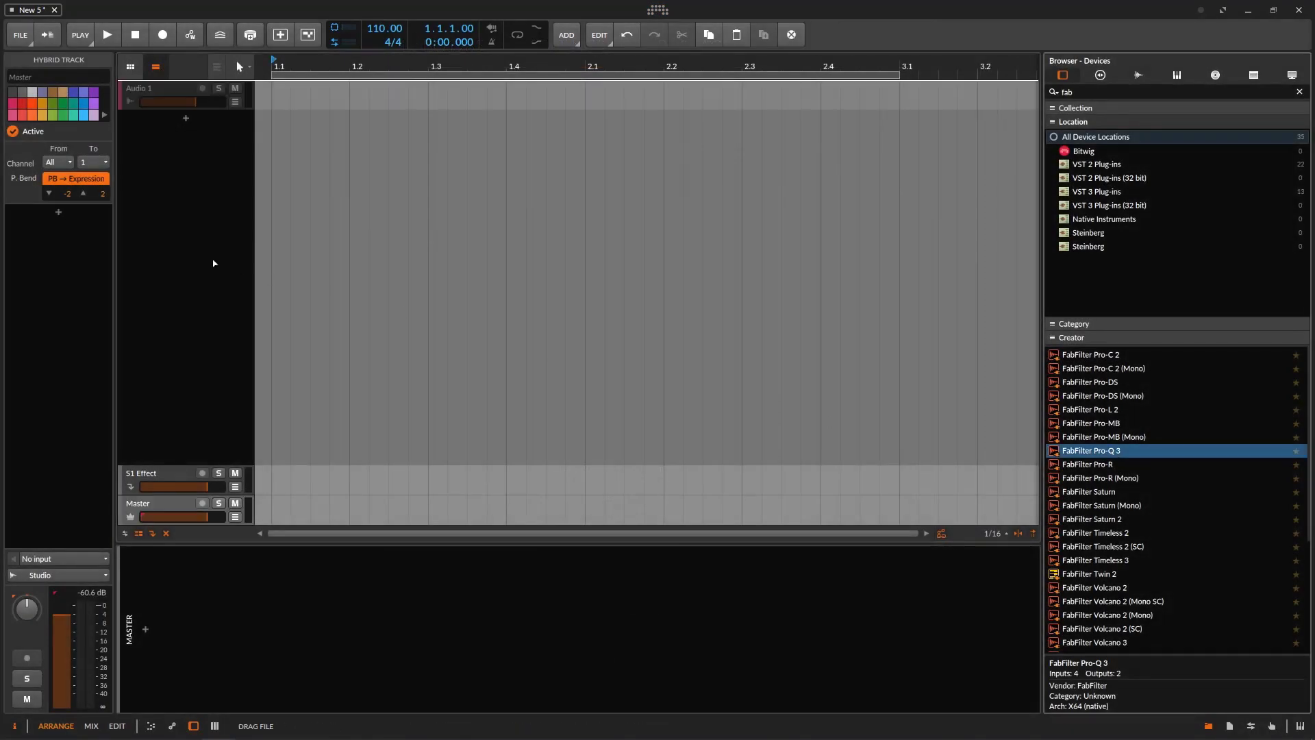
Step: Add FabFilter Pro-Q 3 and FabFilter Pro-L 2 on two new audio tracks
drag(214, 263, 214, 263)
drag(1123, 411, 207, 320)
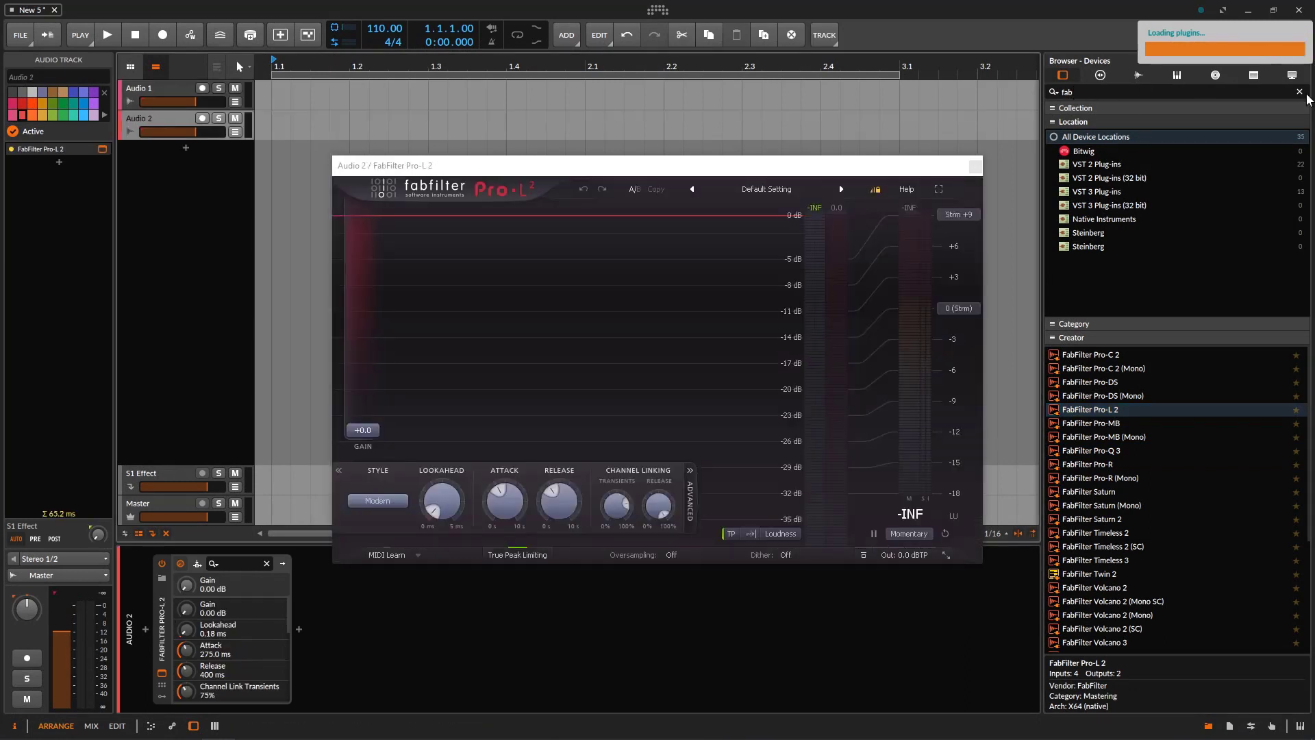
Step: Clear the device search, filter to AudioThing's VST 2 plug-ins, and add OuterSpace and Speaker on two new audio tracks
key(BackSpace)
key(BackSpace)
key(BackSpace)
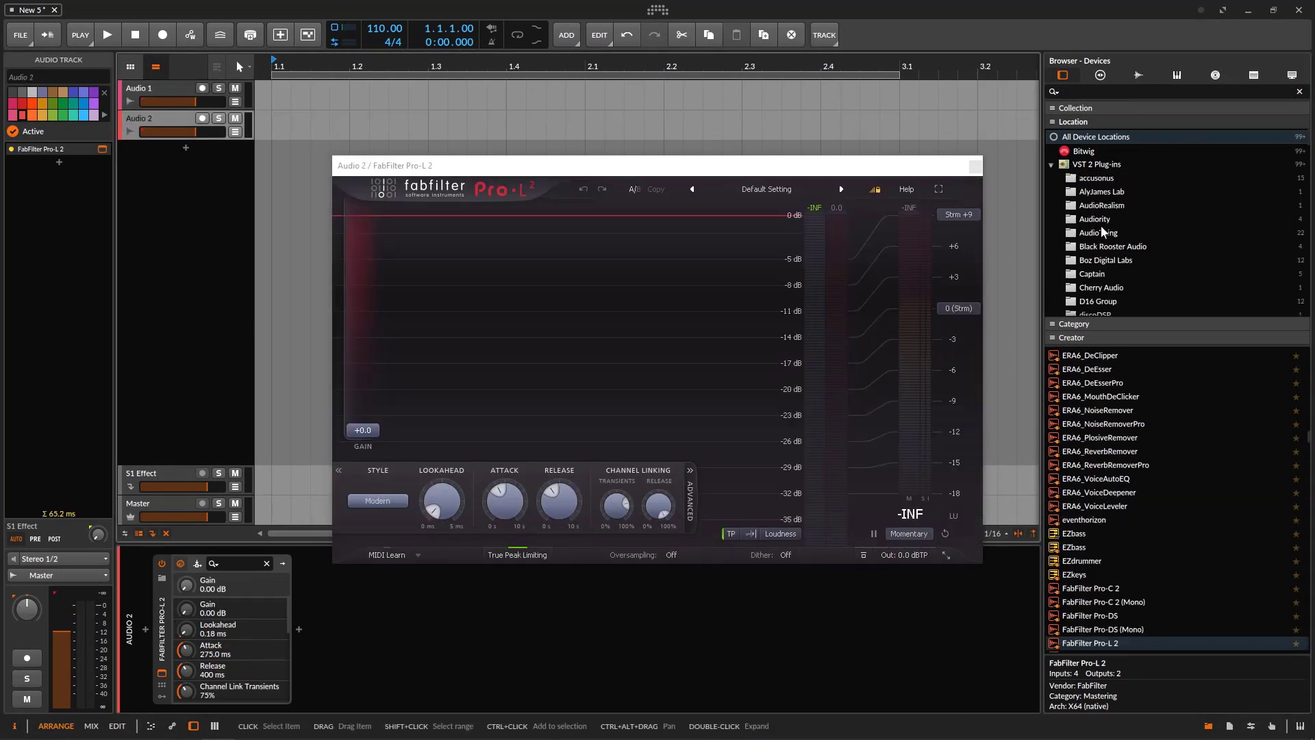
click(1101, 232)
drag(1078, 422, 207, 267)
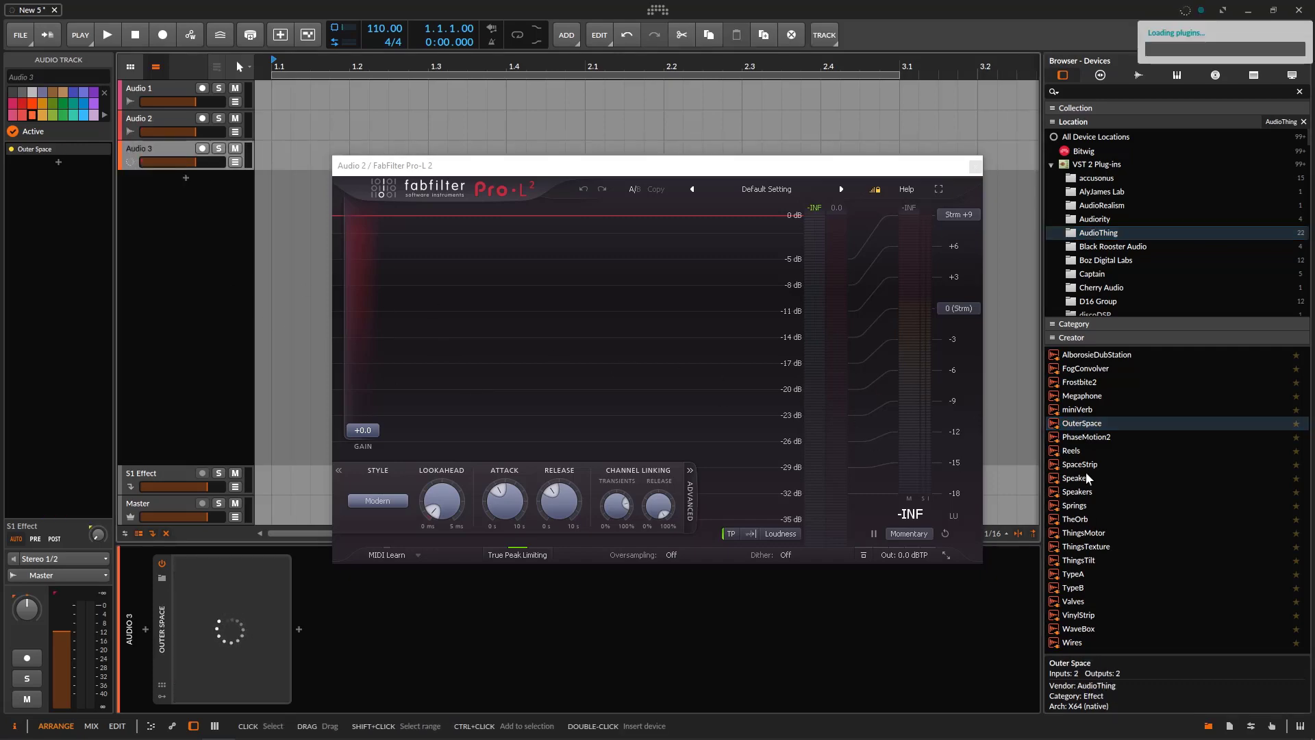
drag(1089, 478, 160, 281)
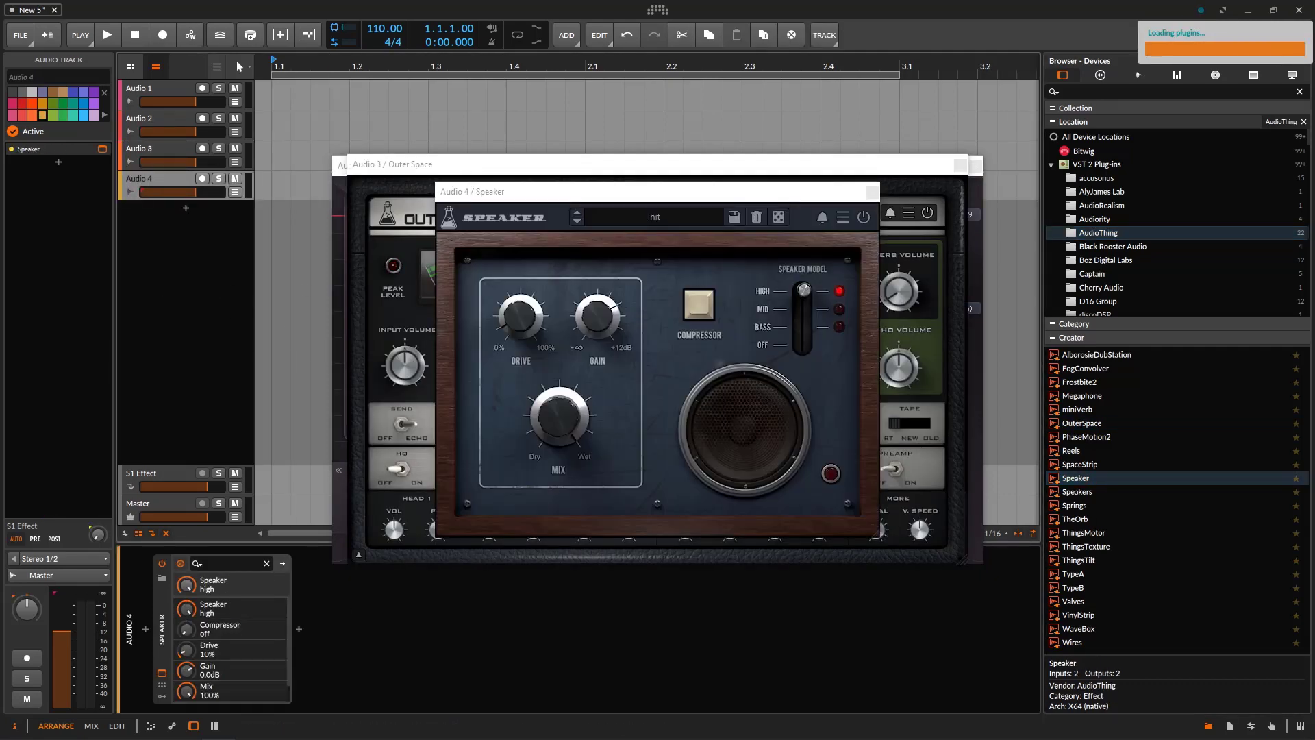
Step: Inspect the BitwigPluginHost entries in Task Manager, then return to Bitwig Studio and move the Speaker plug-in window
mouse_move(368, 709)
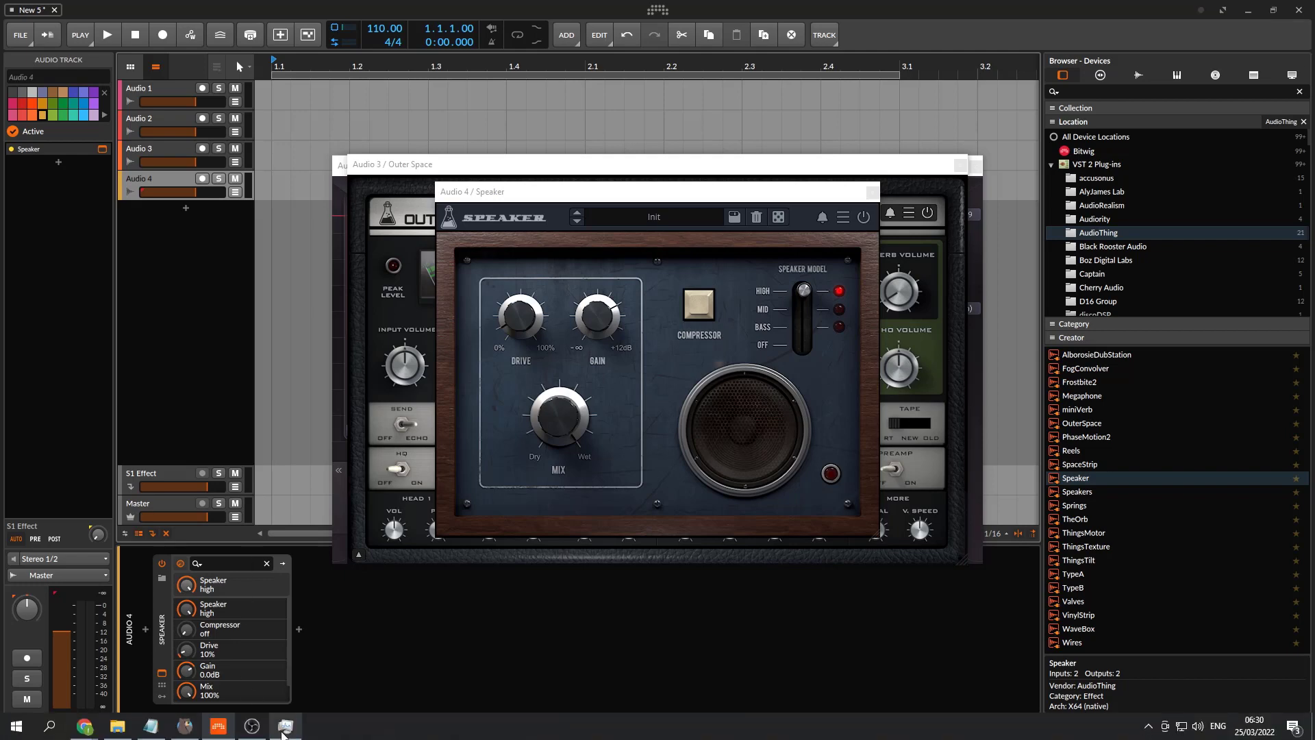
click(285, 726)
click(465, 439)
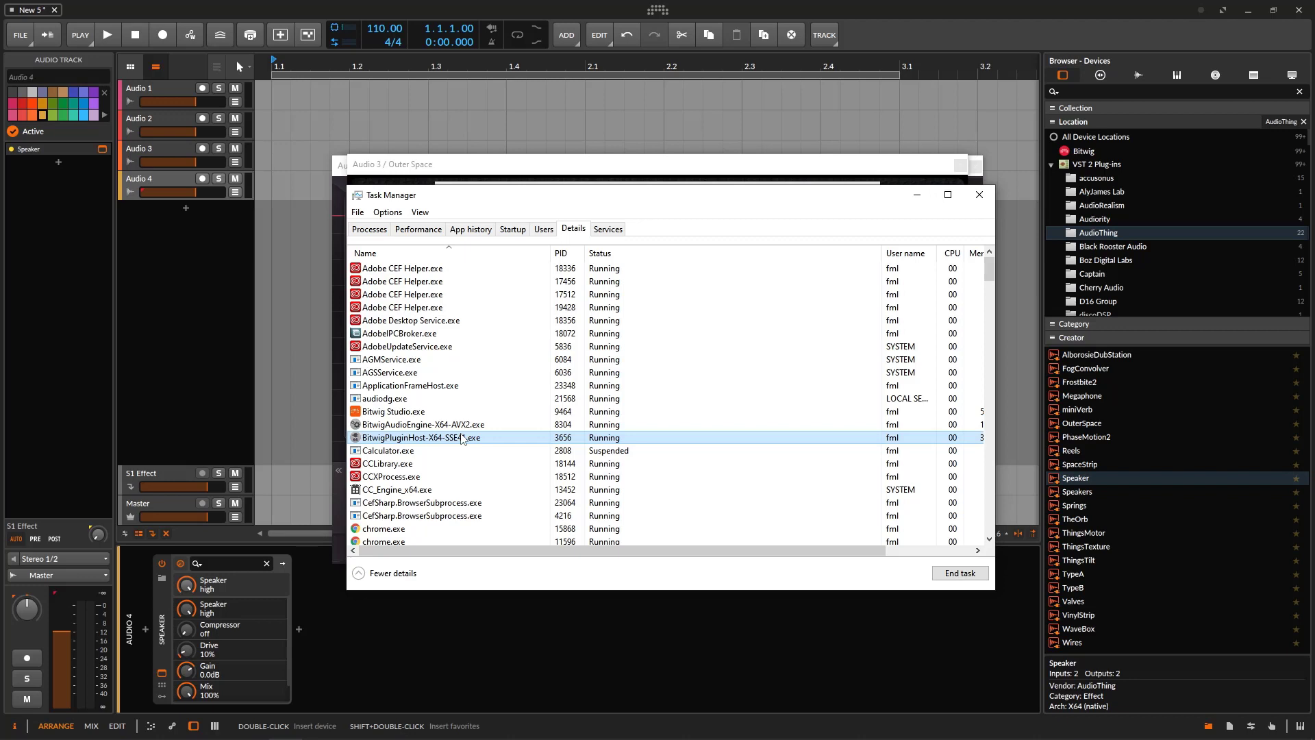
click(177, 187)
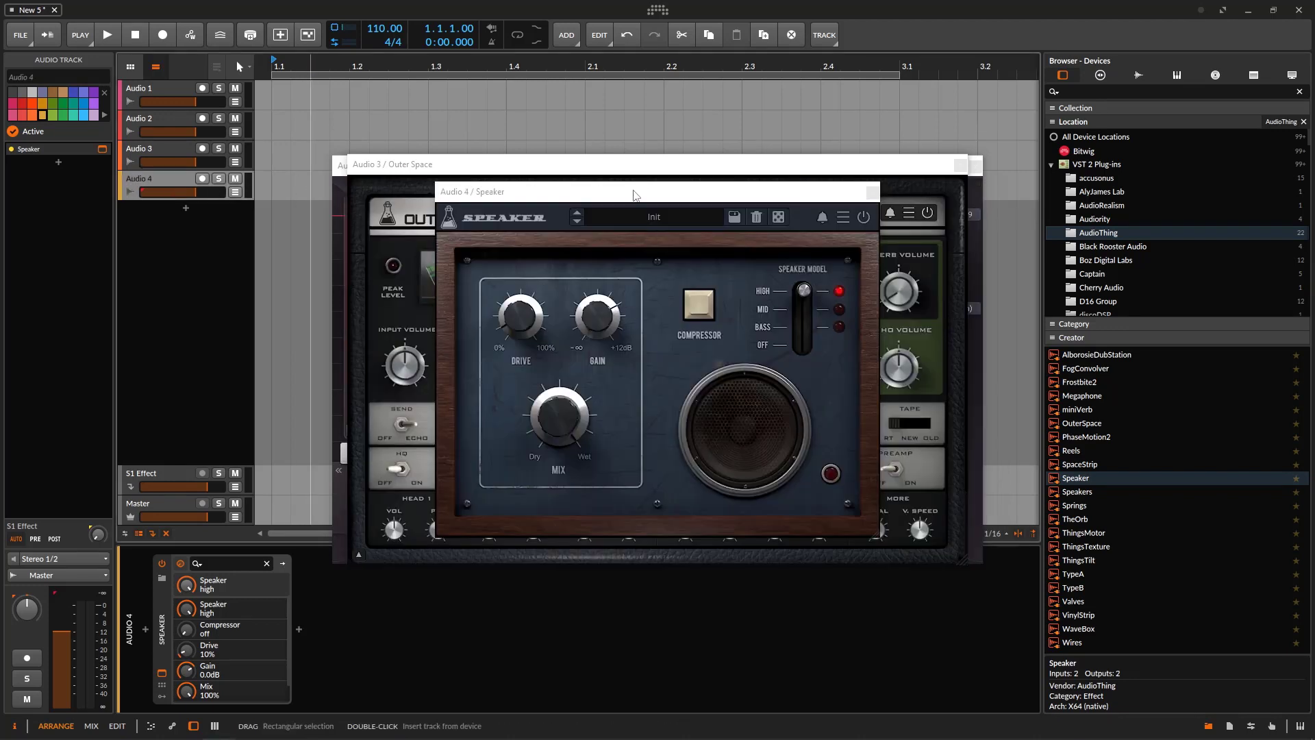
drag(633, 195, 666, 174)
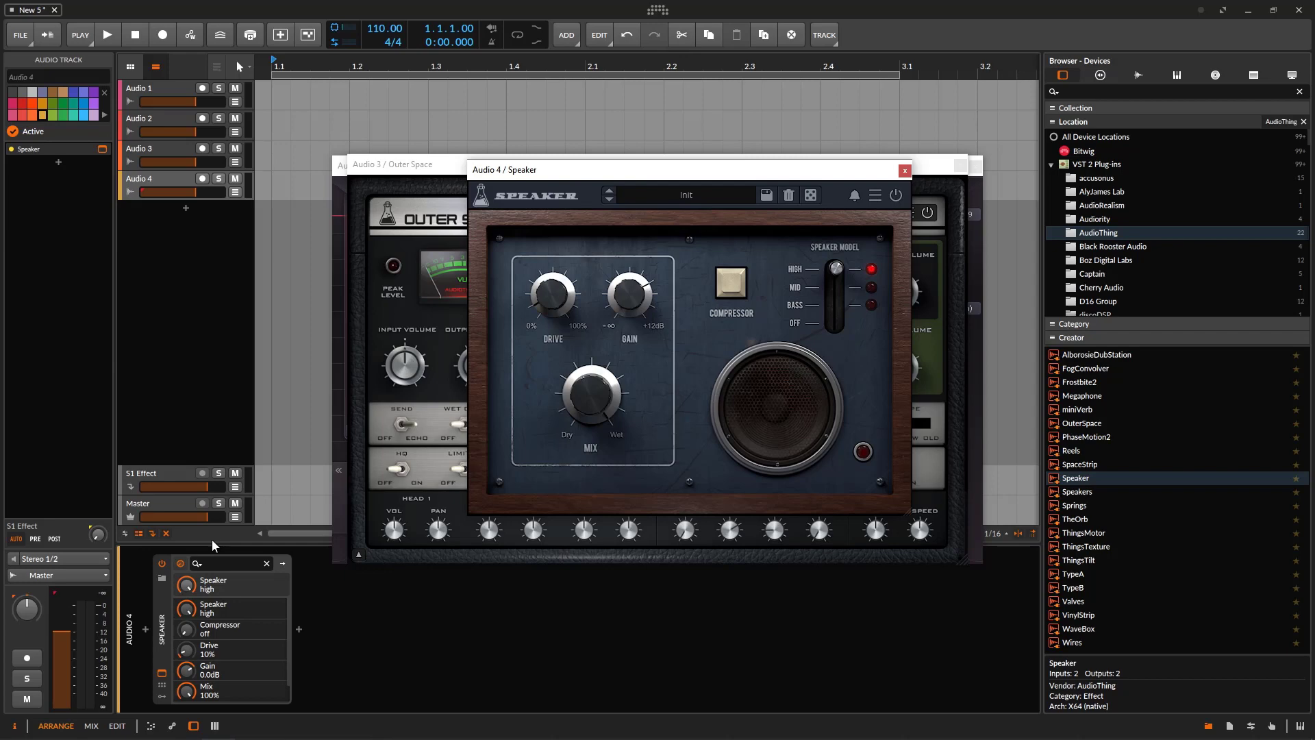
Step: Review the selected plug-in hosting mode in the settings and close them
click(661, 15)
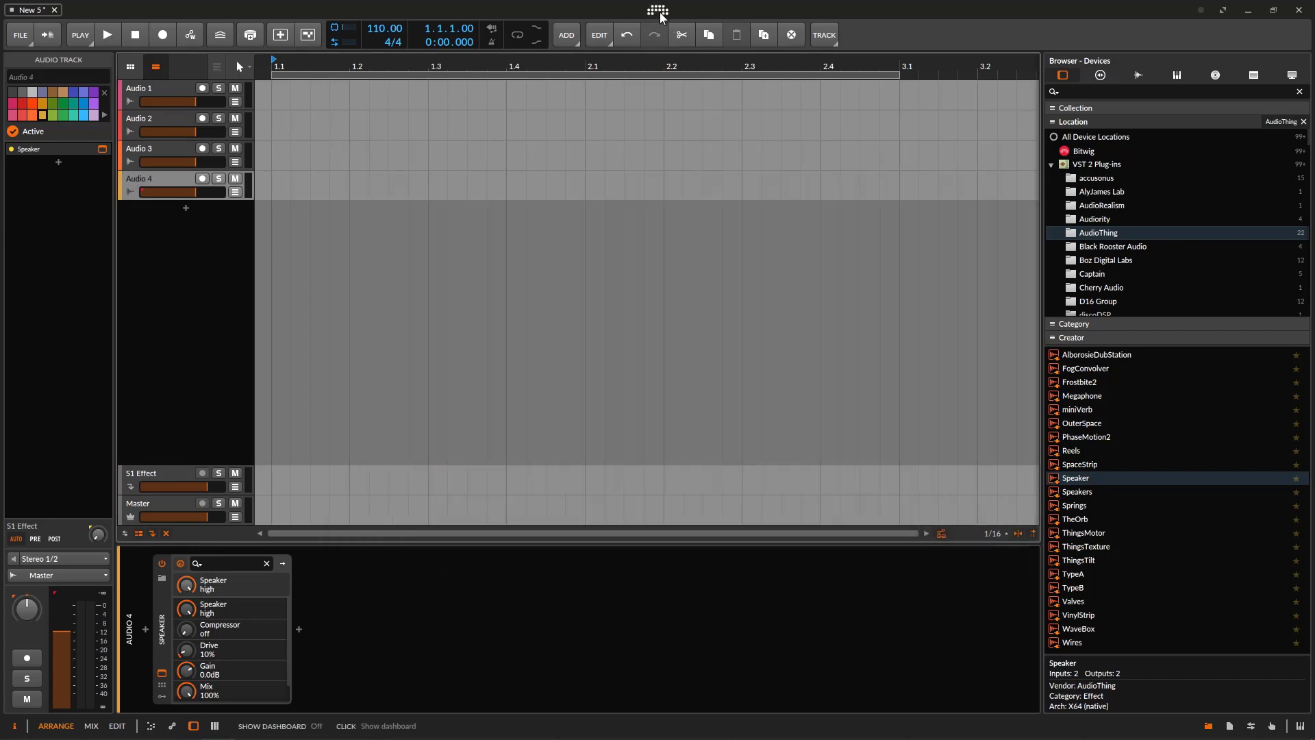
click(660, 13)
click(906, 46)
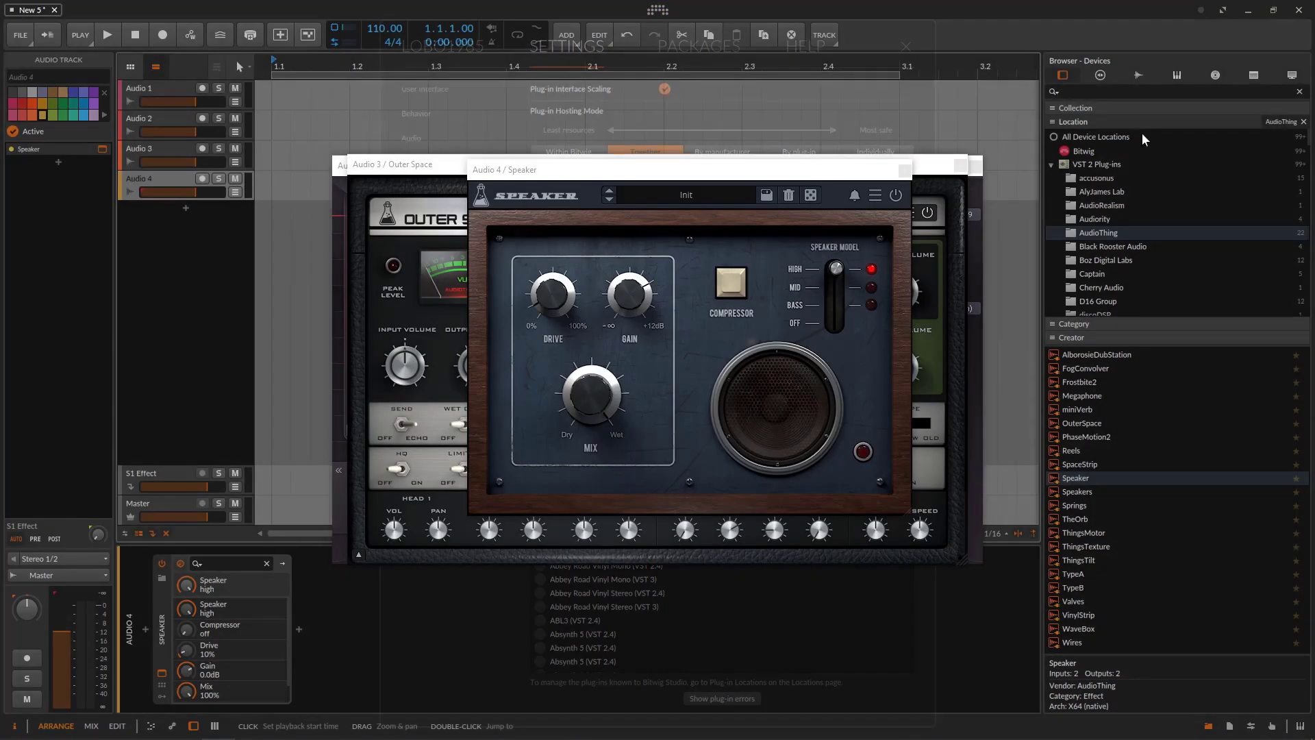
Step: Search the devices for "artu" without the AudioThing location filter and add Chorus DIMENSION-D on a new audio track
click(1093, 91)
text(artu)
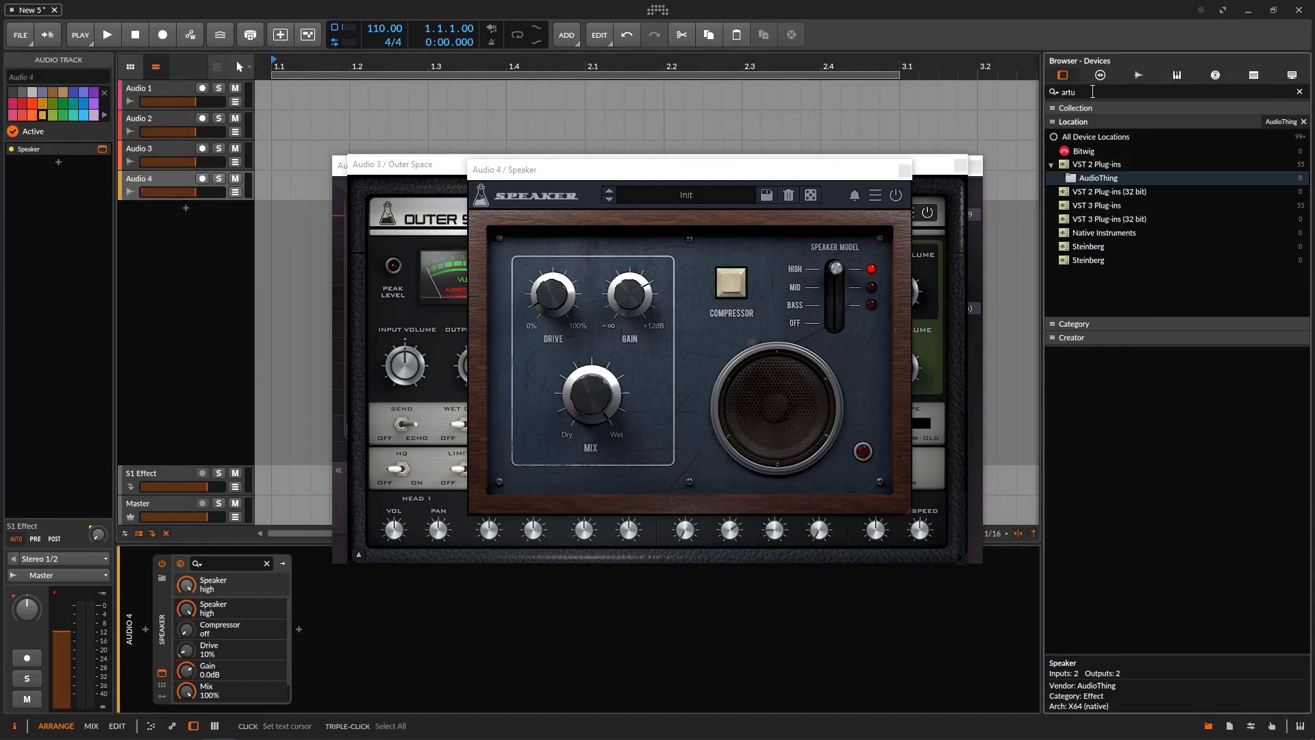
click(1304, 122)
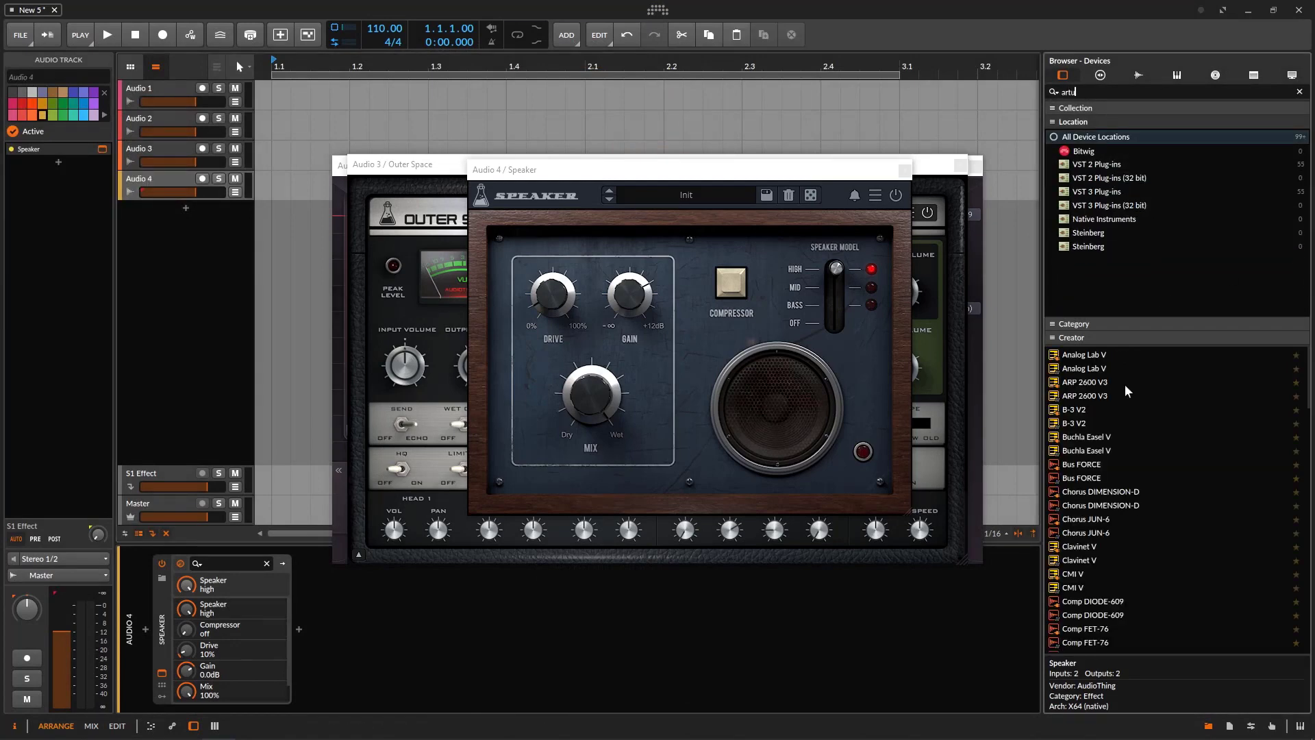
double_click(1109, 490)
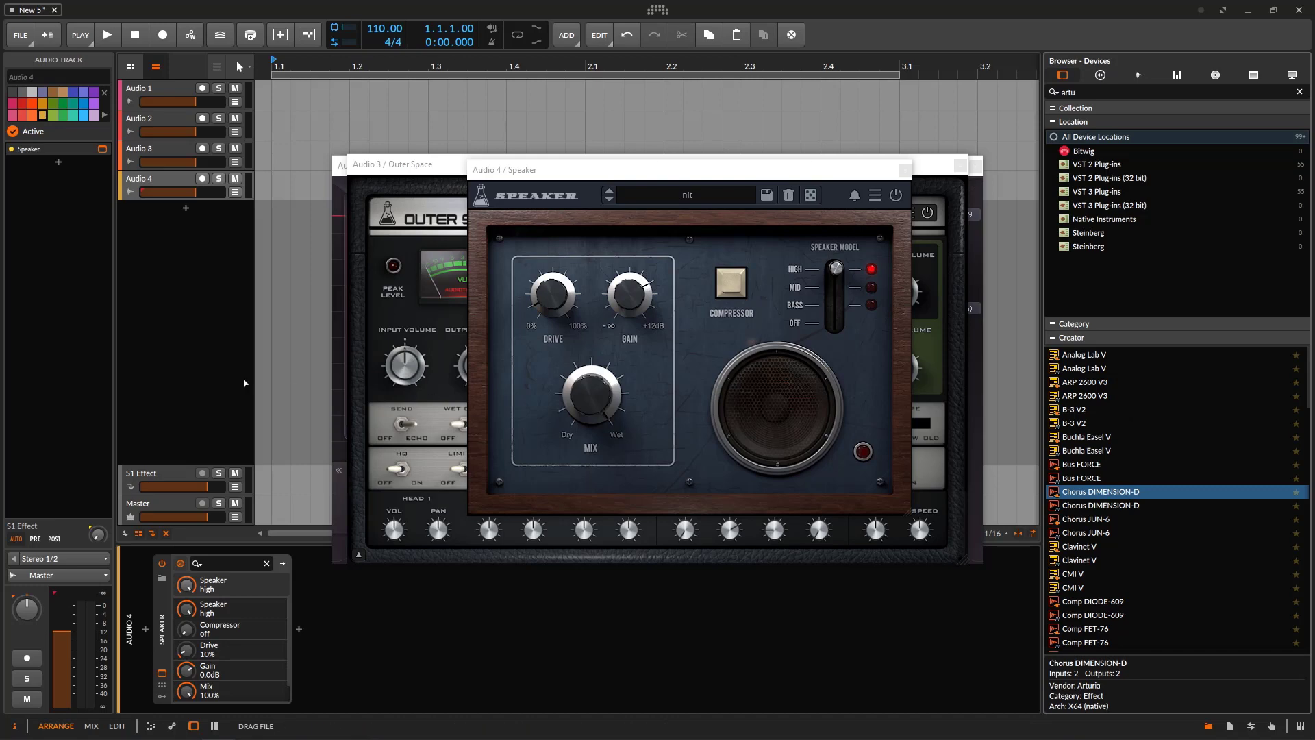
Step: Check Task Manager for plug-in host processes while Chorus DIMENSION-D loads, then delete the Audio 5 track
key(ctrl+shift+Escape)
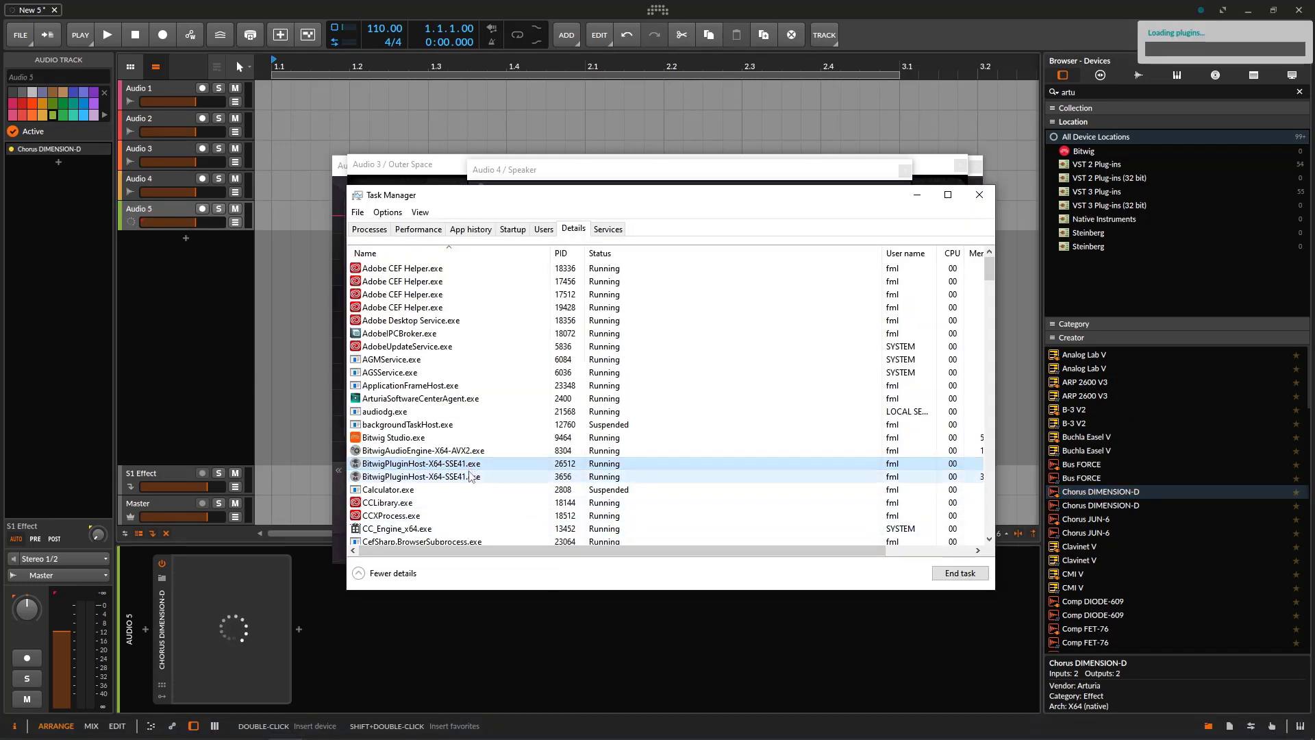
click(160, 175)
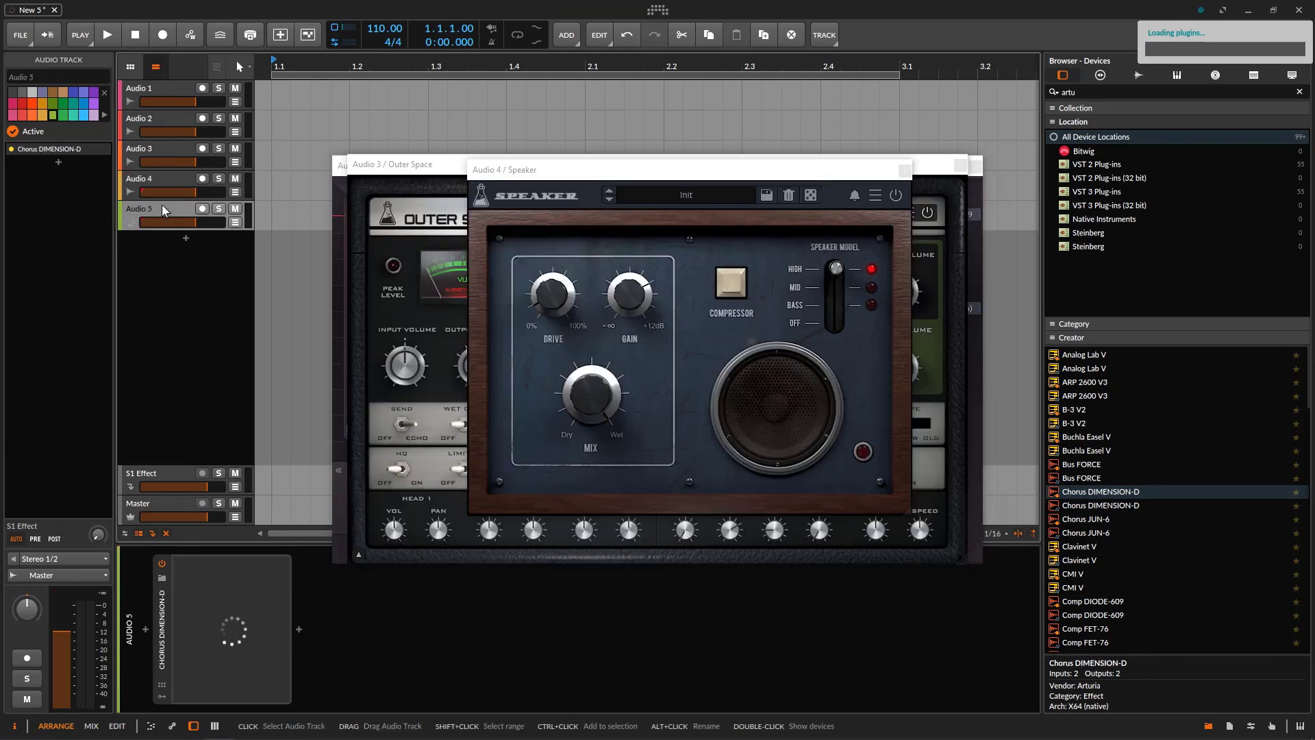
key(Delete)
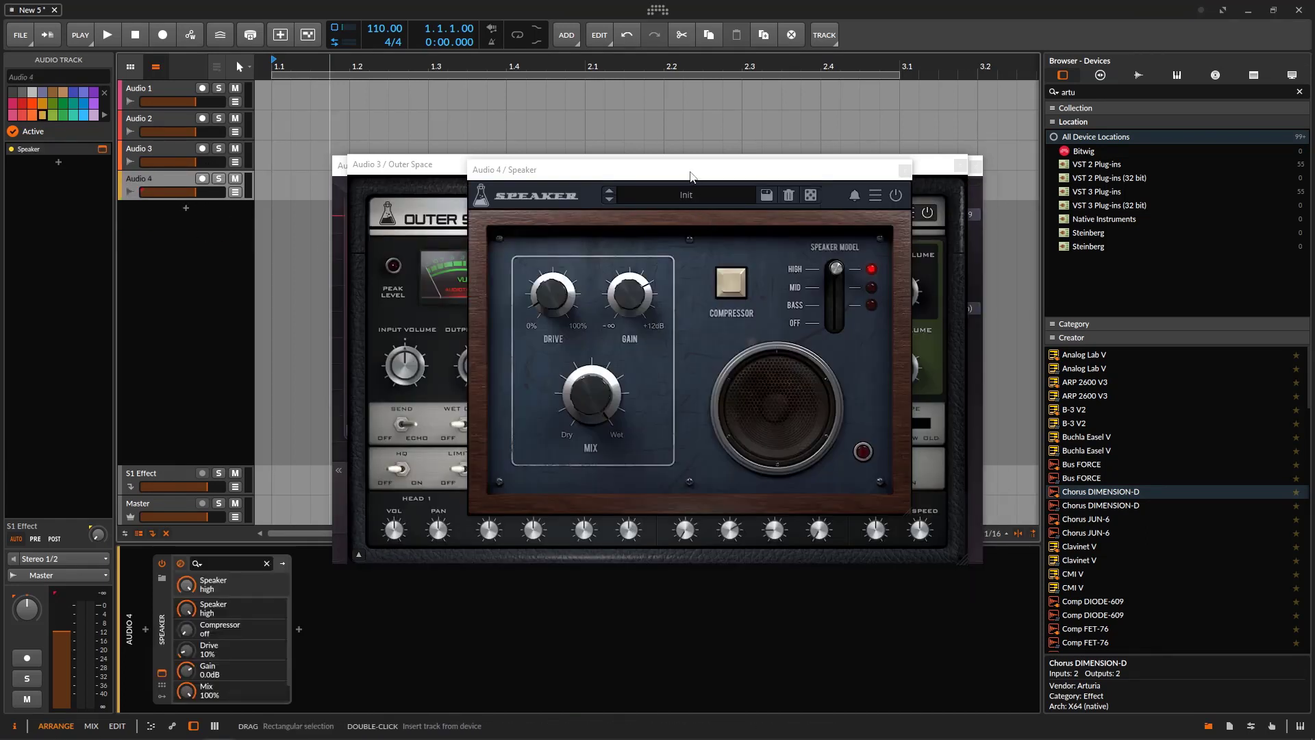
Step: Open the plug-in settings and close the Speaker plug-in window covering them
drag(678, 170, 826, 77)
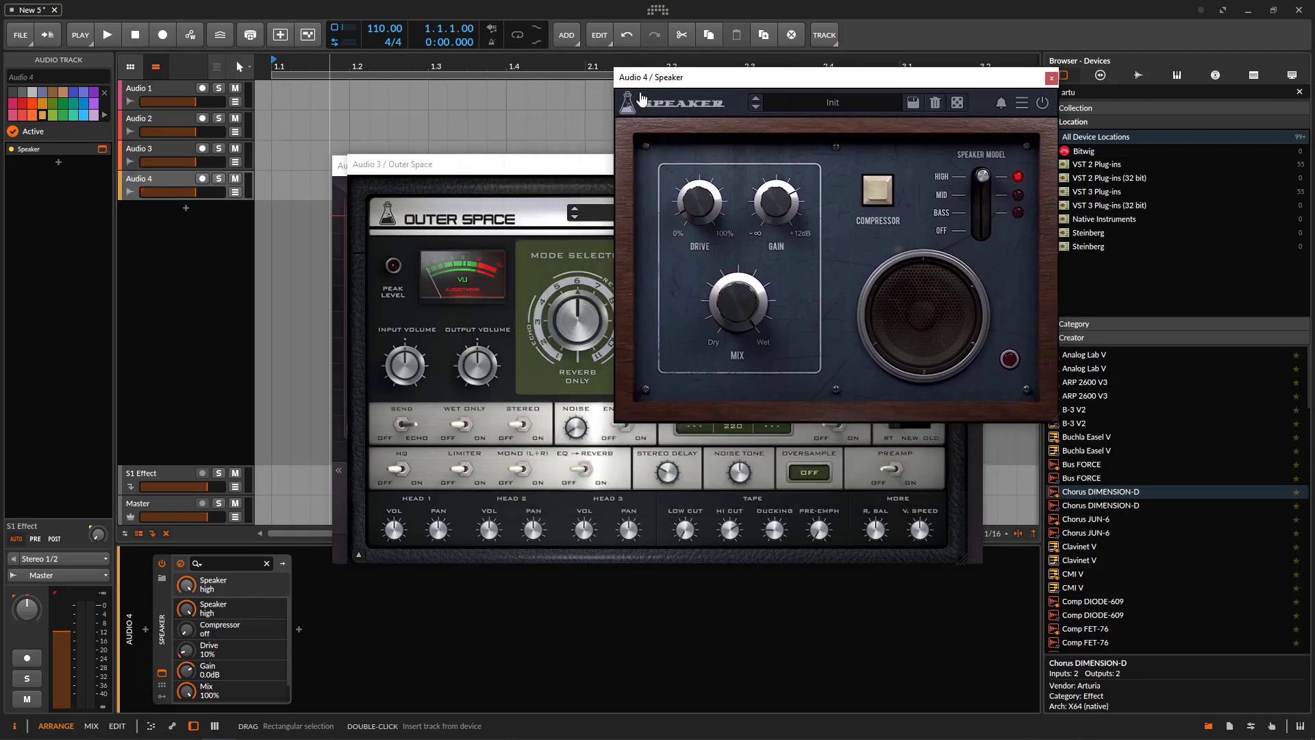
key(ctrl+comma)
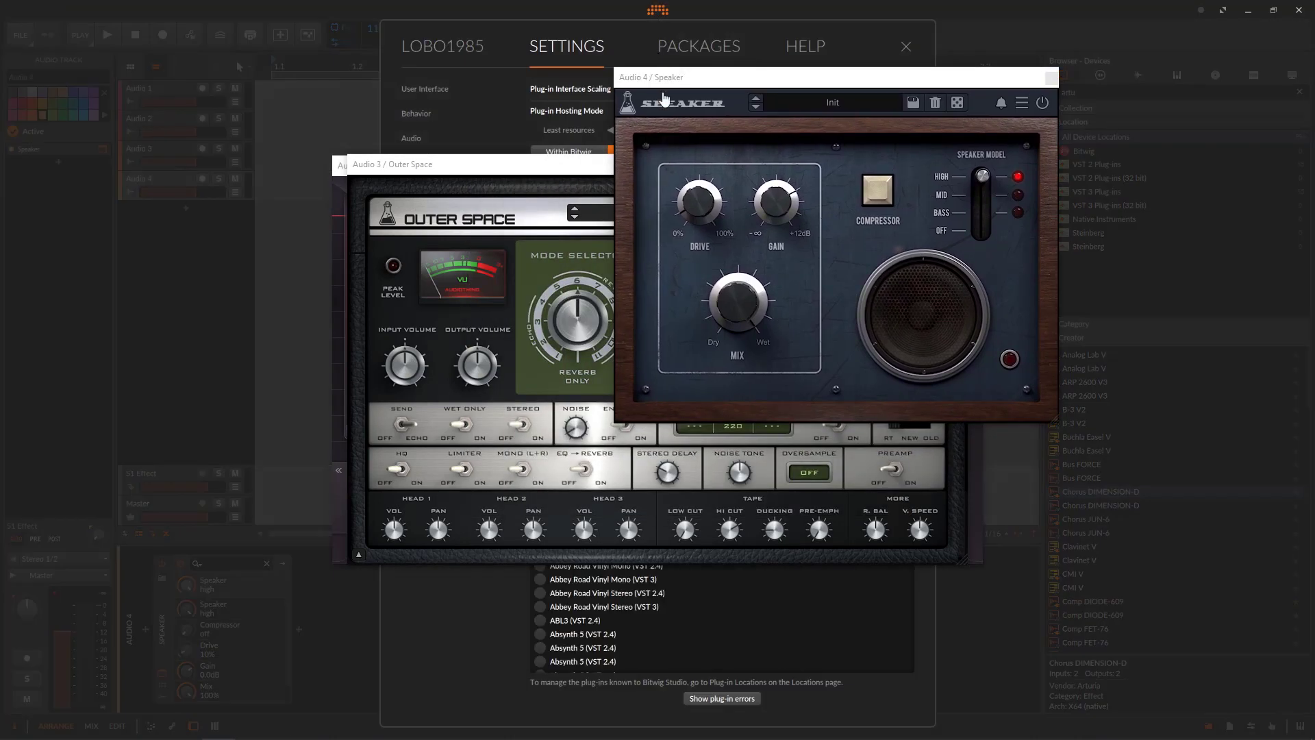
click(1020, 94)
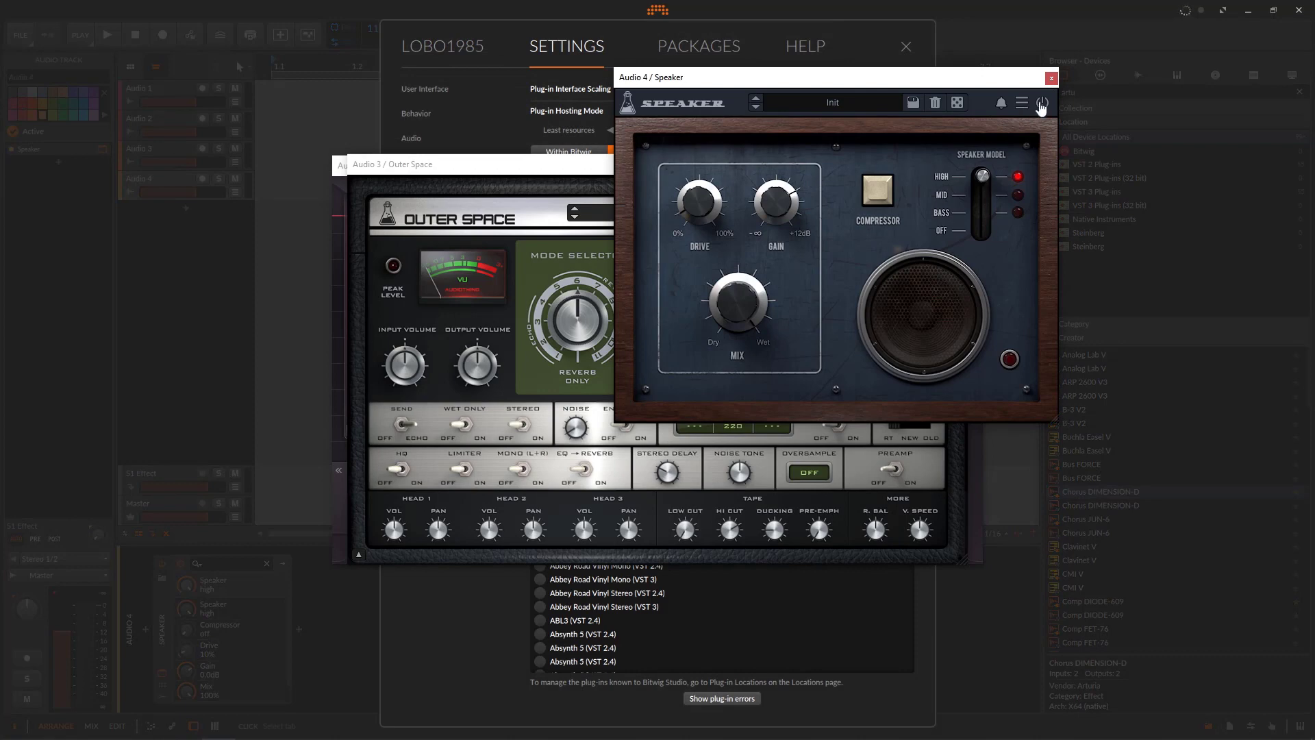
click(1050, 79)
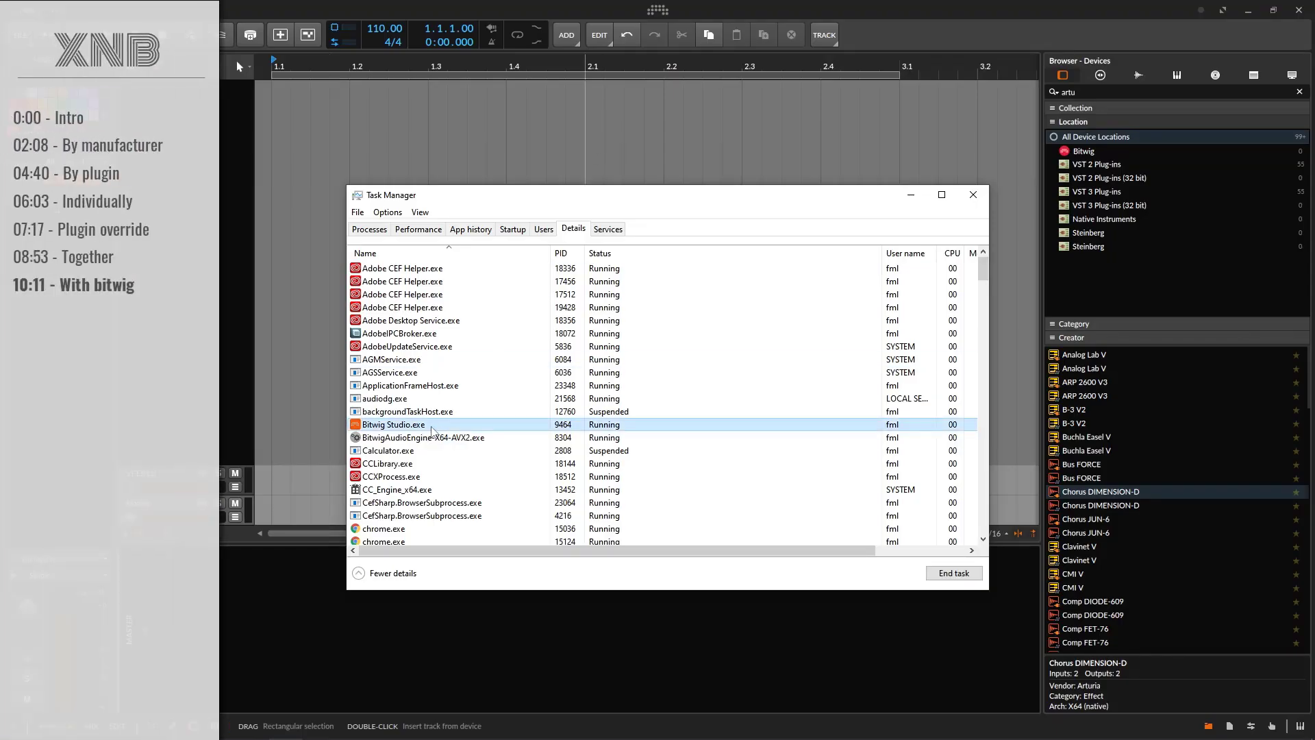
Step: Examine the BitwigAudioEngine process in Task Manager for the Within Bitwig hosting mode and close the settings
click(433, 437)
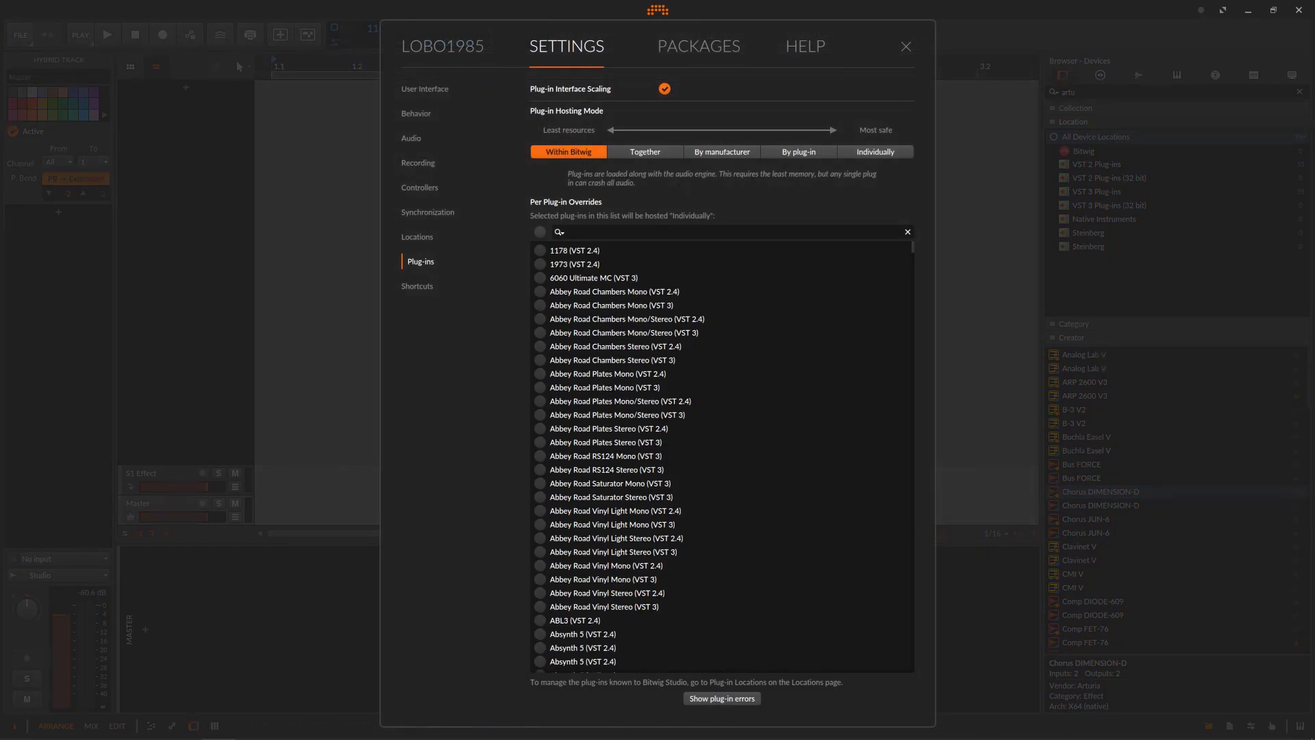
click(285, 725)
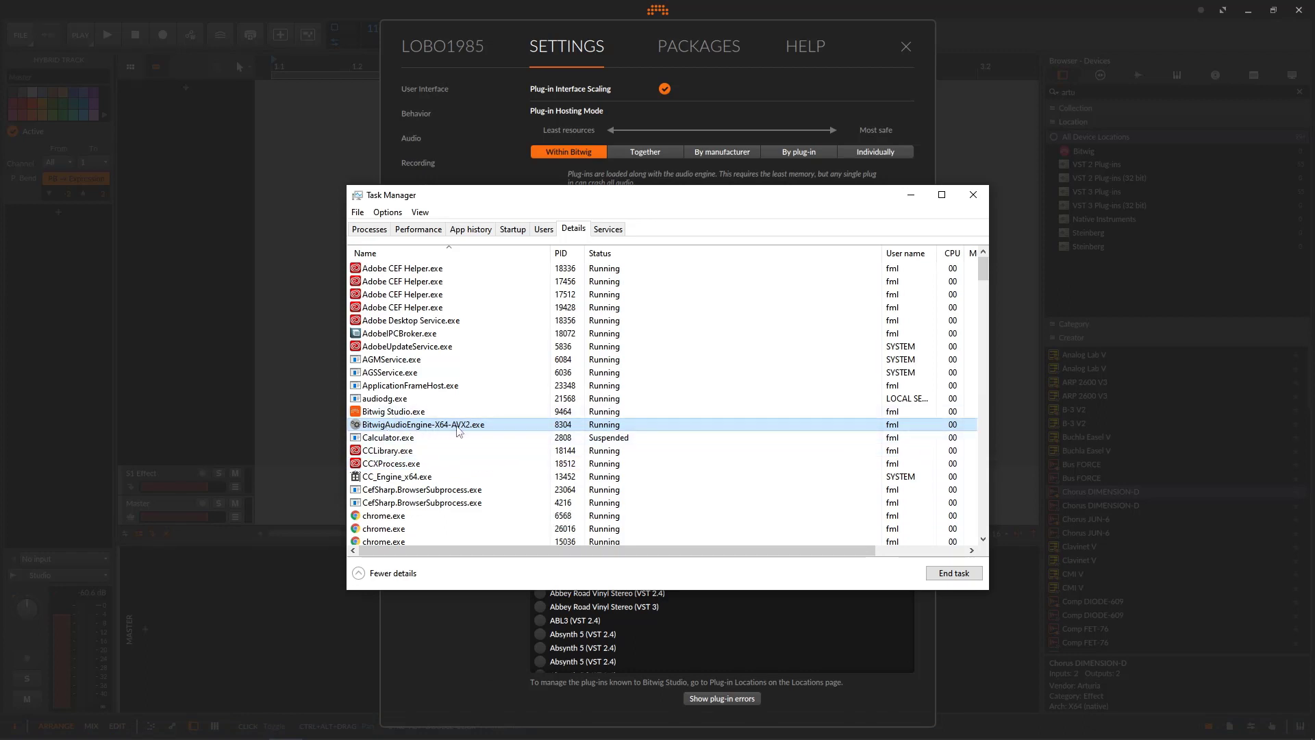
click(911, 6)
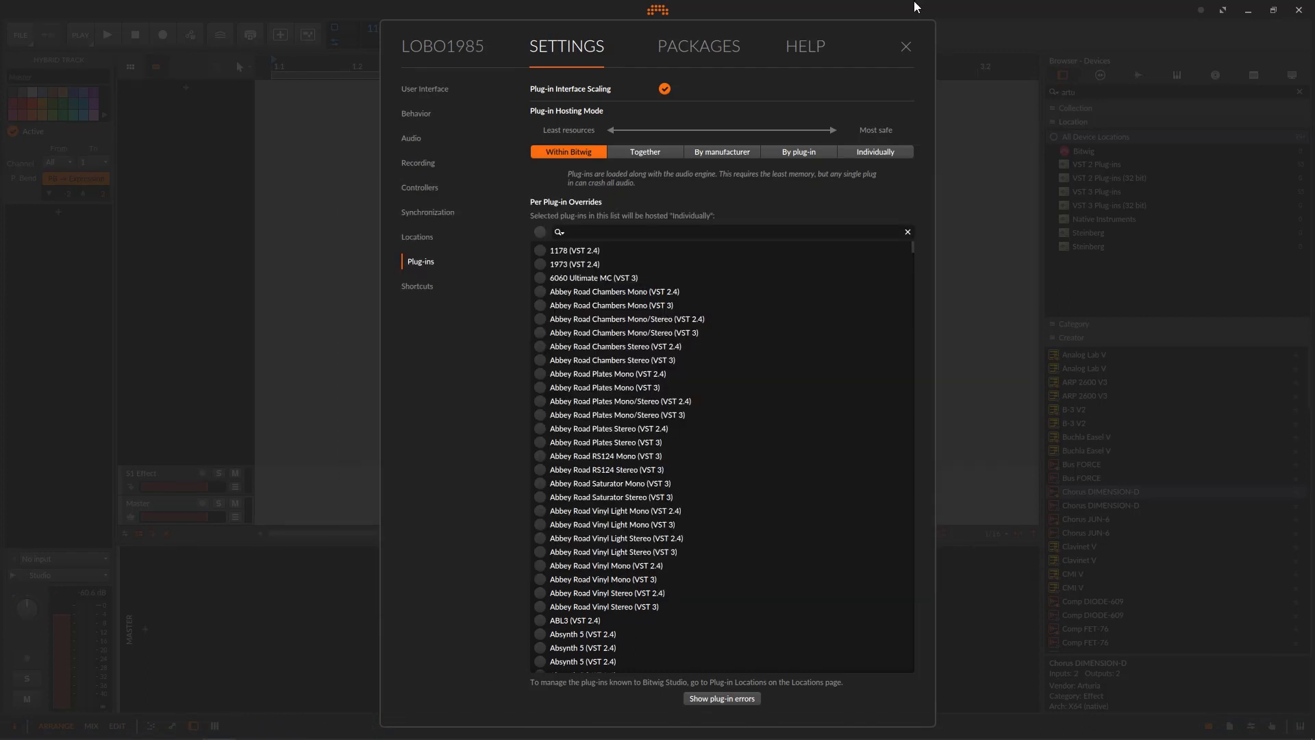
click(910, 46)
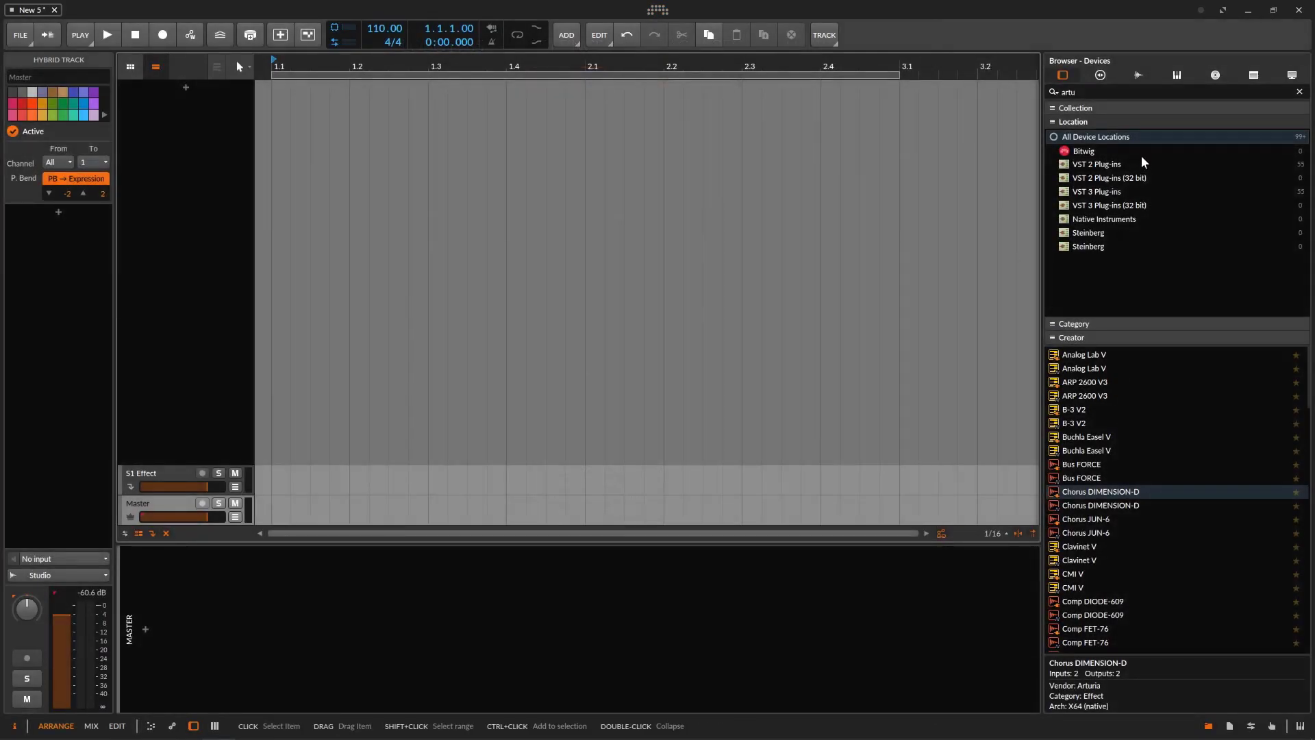
Step: Clear the device search, filter to AudioThing, and add Speaker, Speakers and TypeA on three new audio tracks
click(1026, 92)
key(BackSpace)
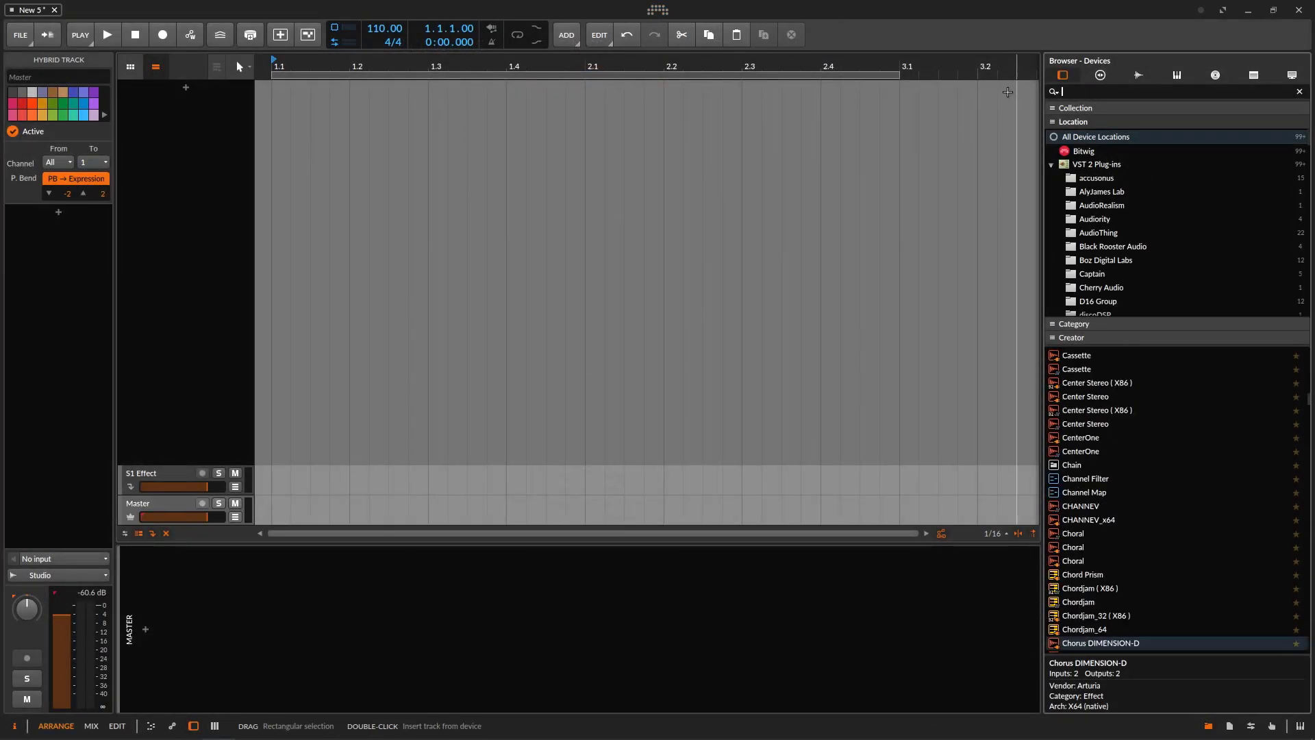
click(1102, 232)
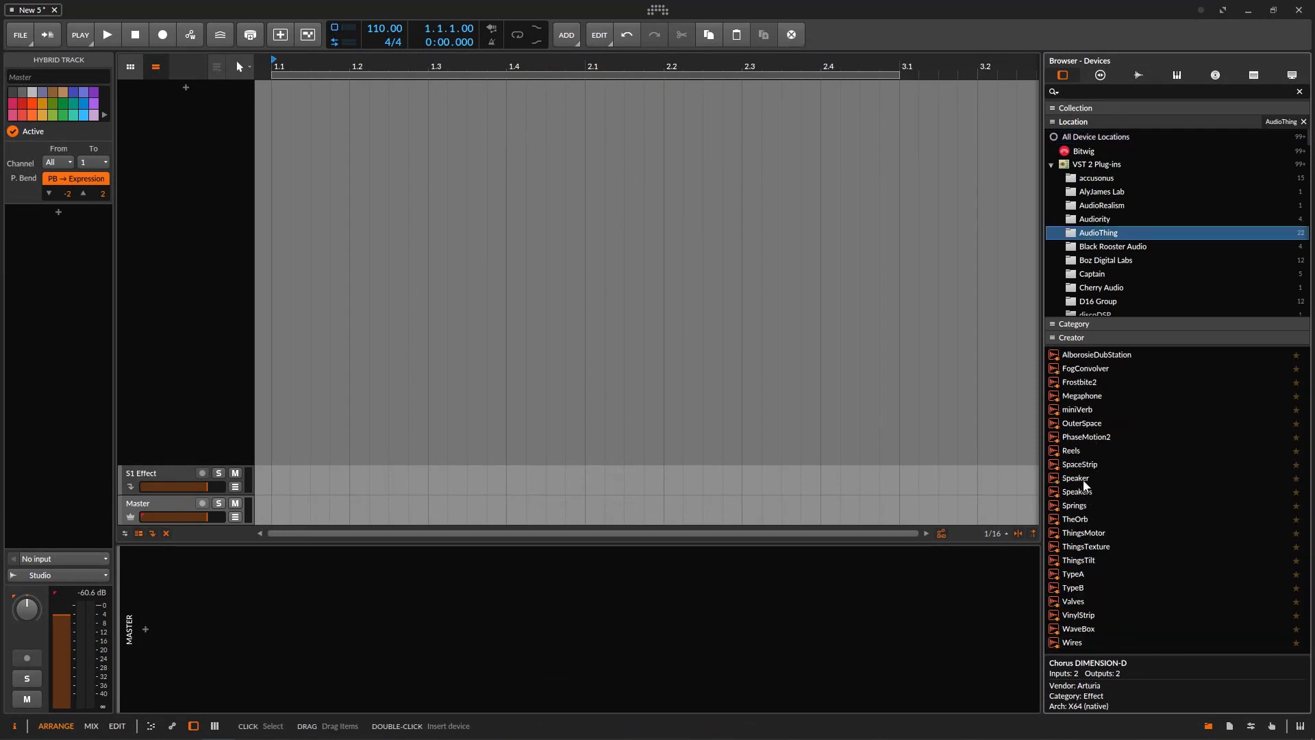
double_click(1083, 479)
click(1085, 491)
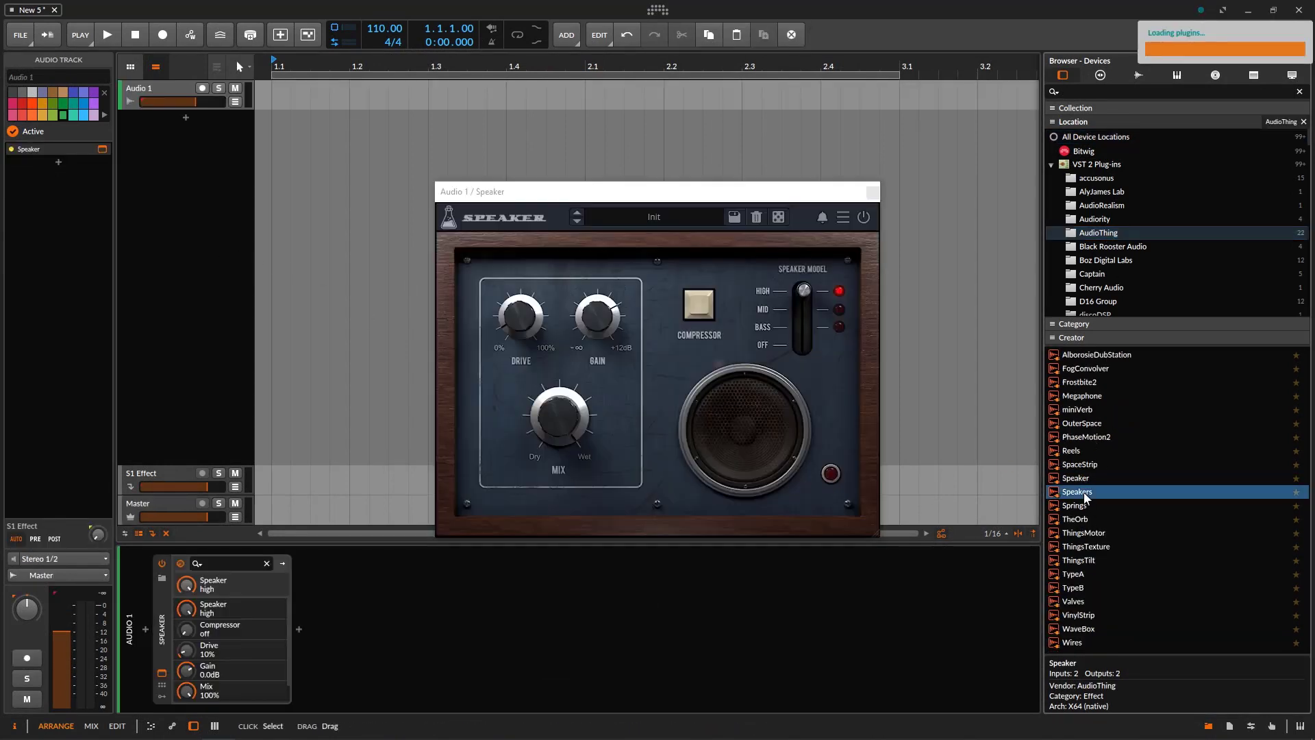
double_click(1085, 493)
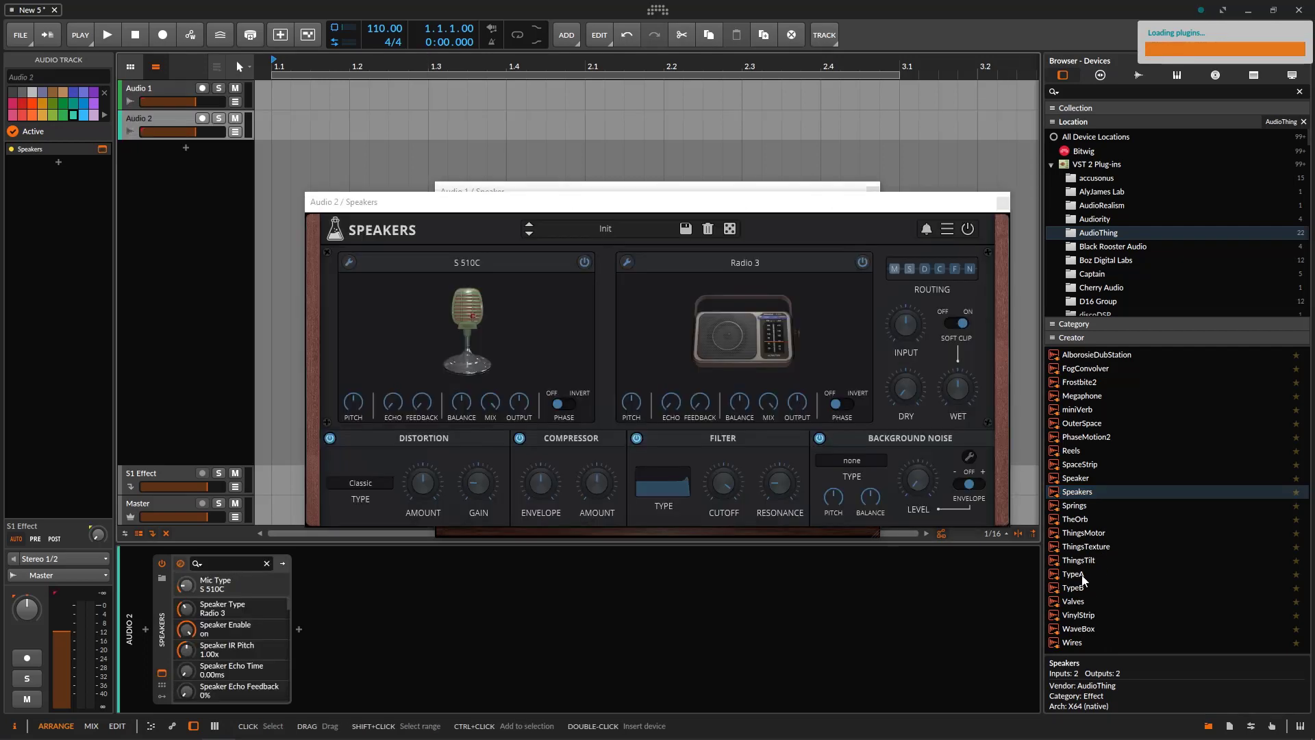
double_click(1080, 575)
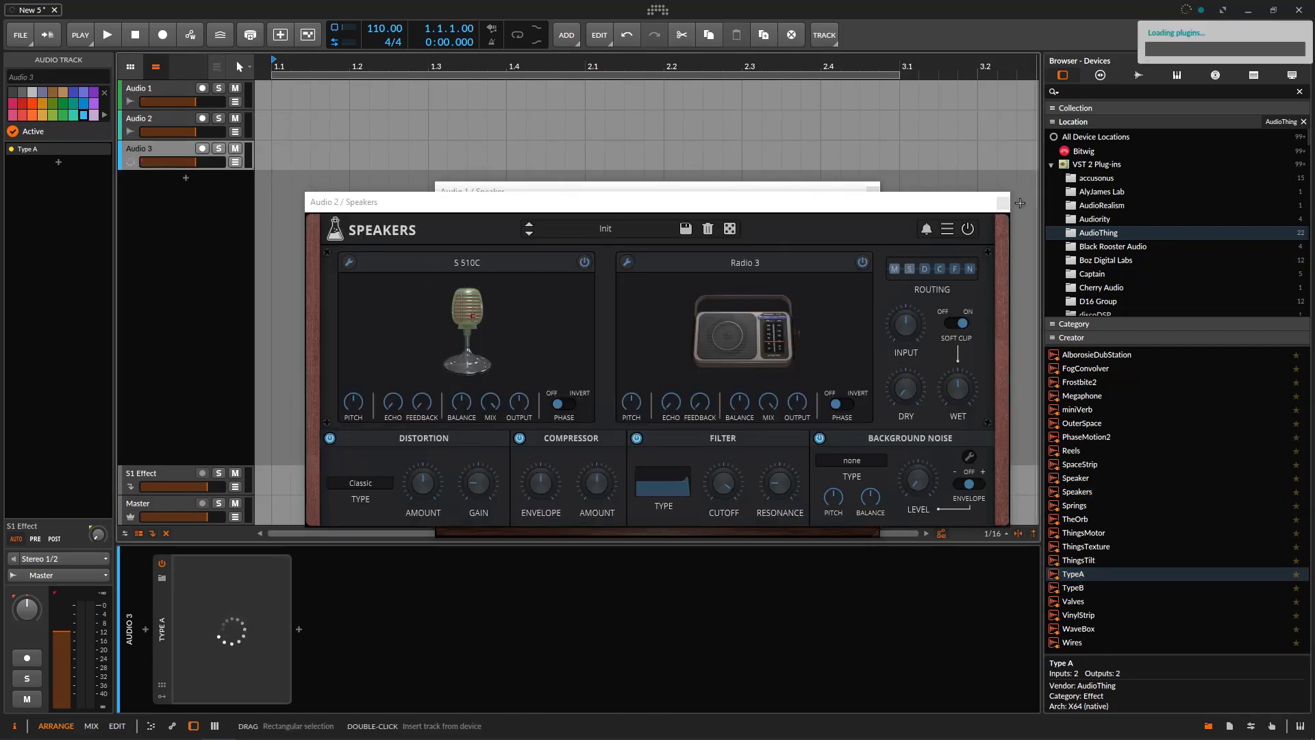
Step: Close the Speakers, Speaker and Type A plug-in windows
click(1003, 202)
click(873, 191)
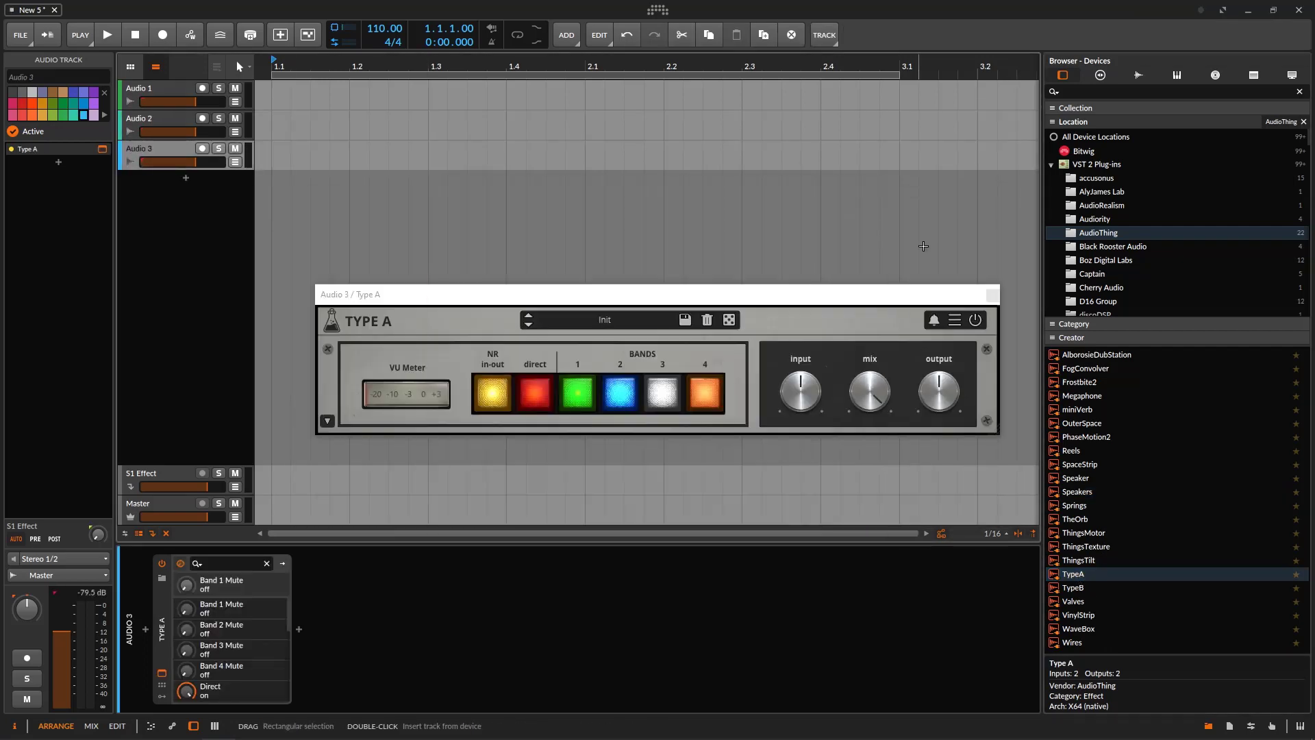
click(993, 295)
Step: Search the devices for "fab" across all locations and add FabFilter Pro-C 2 on a new audio track
click(1096, 92)
text(fab)
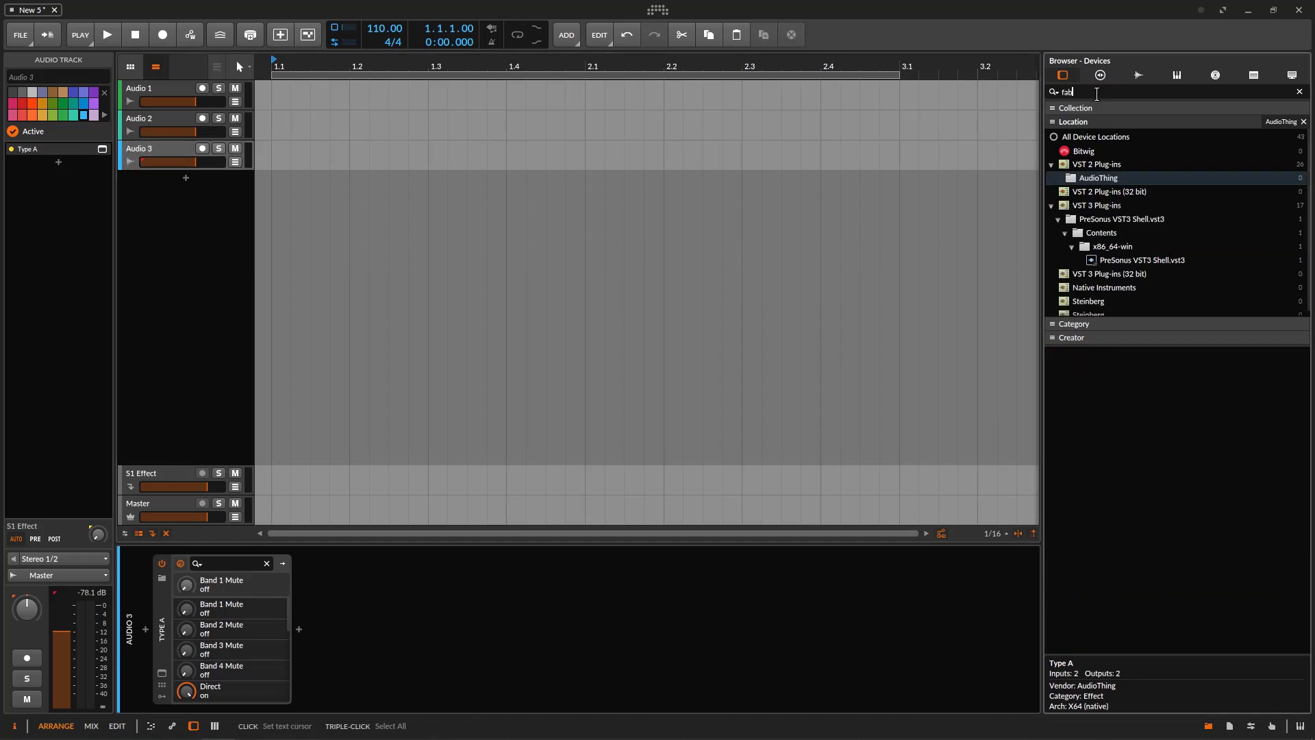
click(1303, 122)
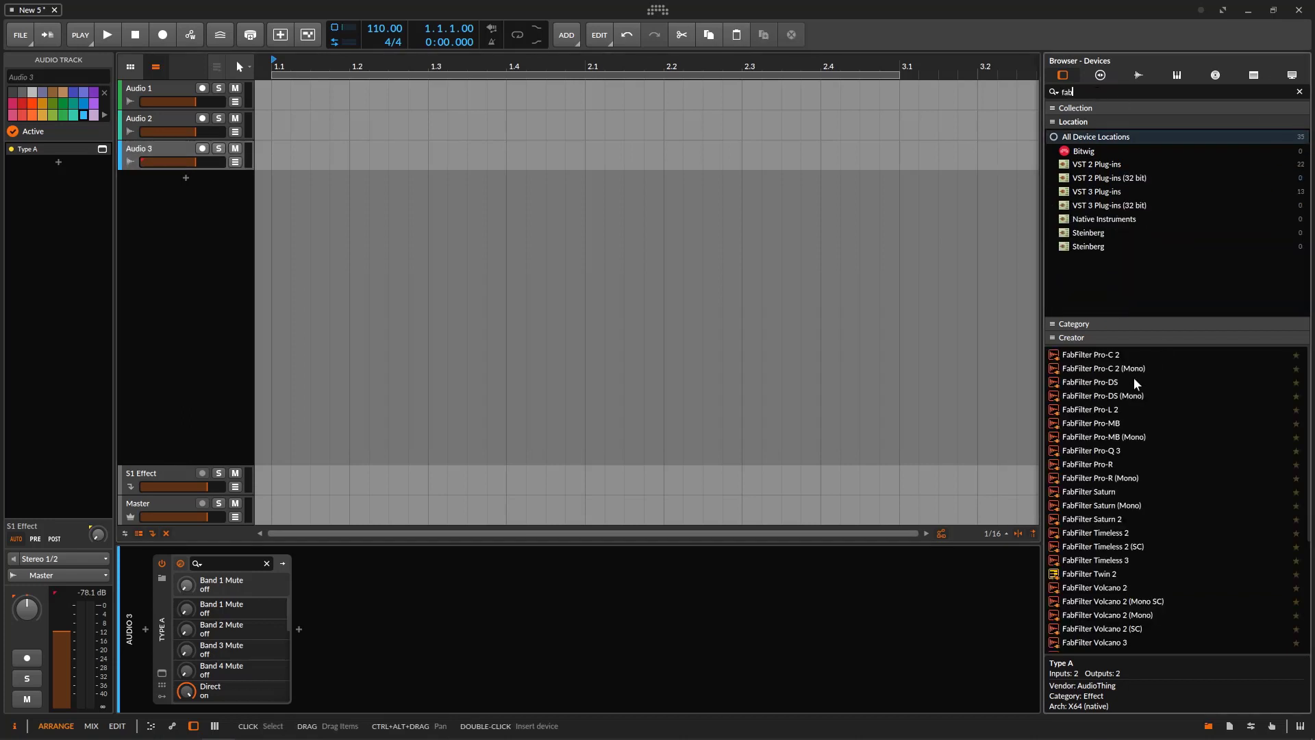
drag(1058, 355, 209, 304)
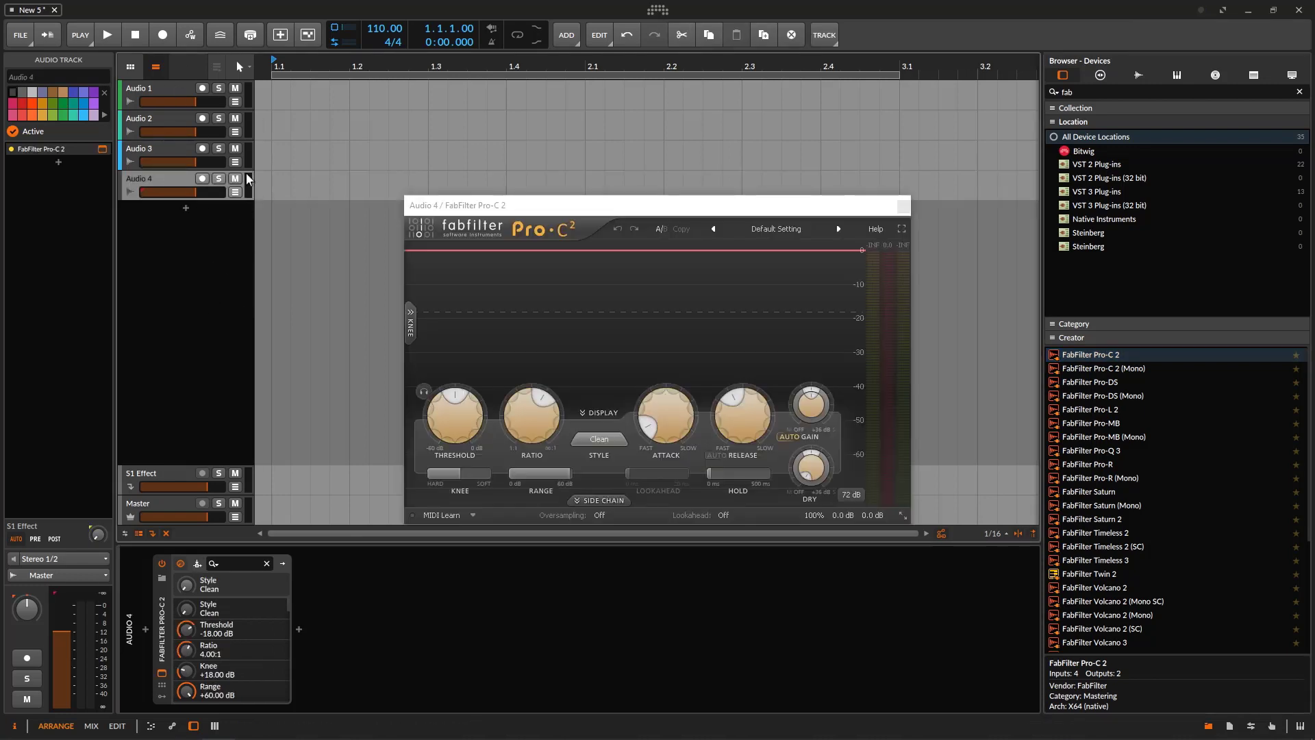
Step: End the BitwigAudioEngine-X64-AVX2.exe process in Task Manager to crash the audio engine together with its hosted plug-ins
key(ctrl+shift+Escape)
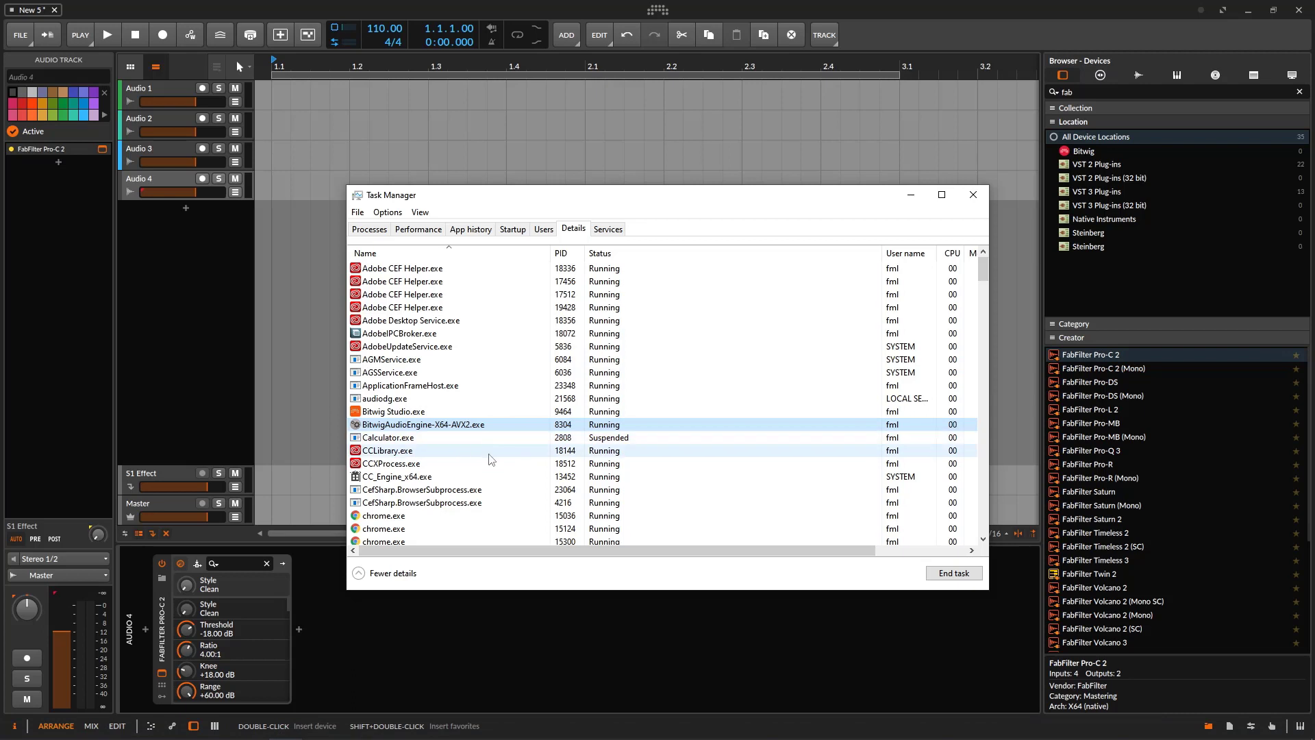
click(188, 175)
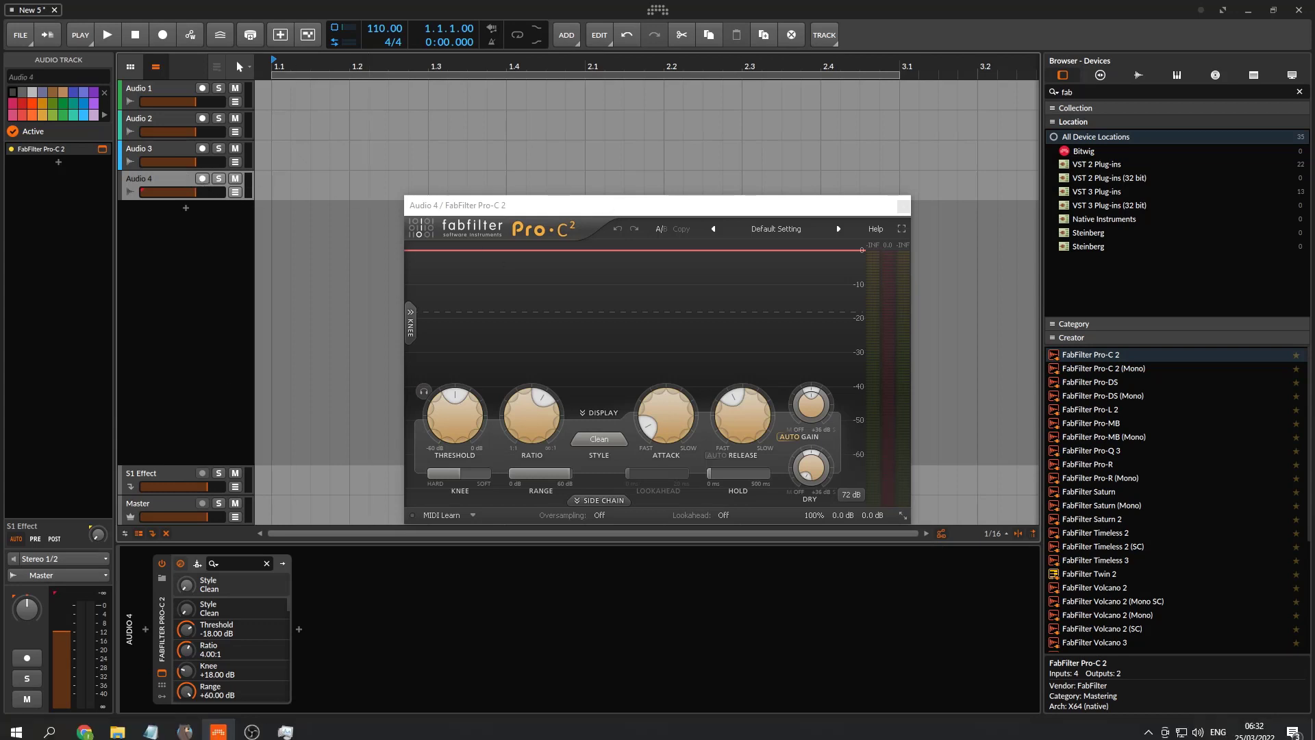
click(286, 726)
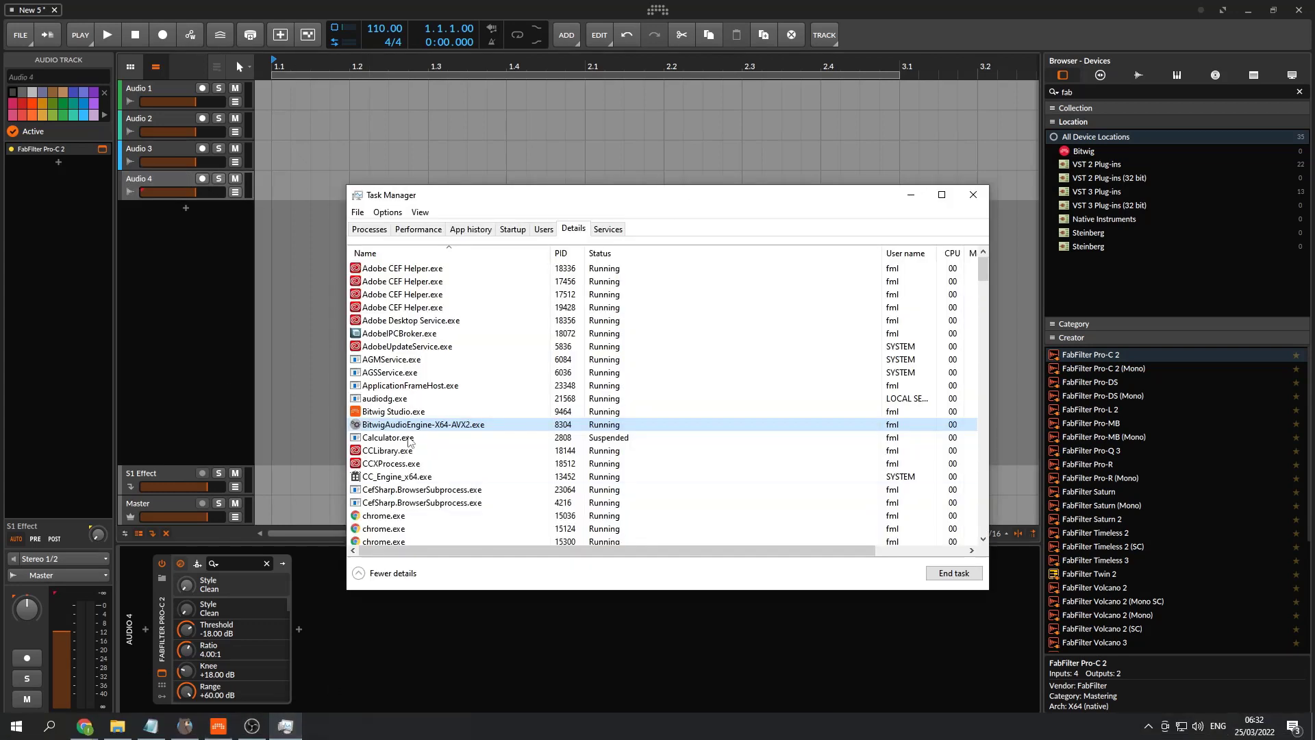
right_click(414, 428)
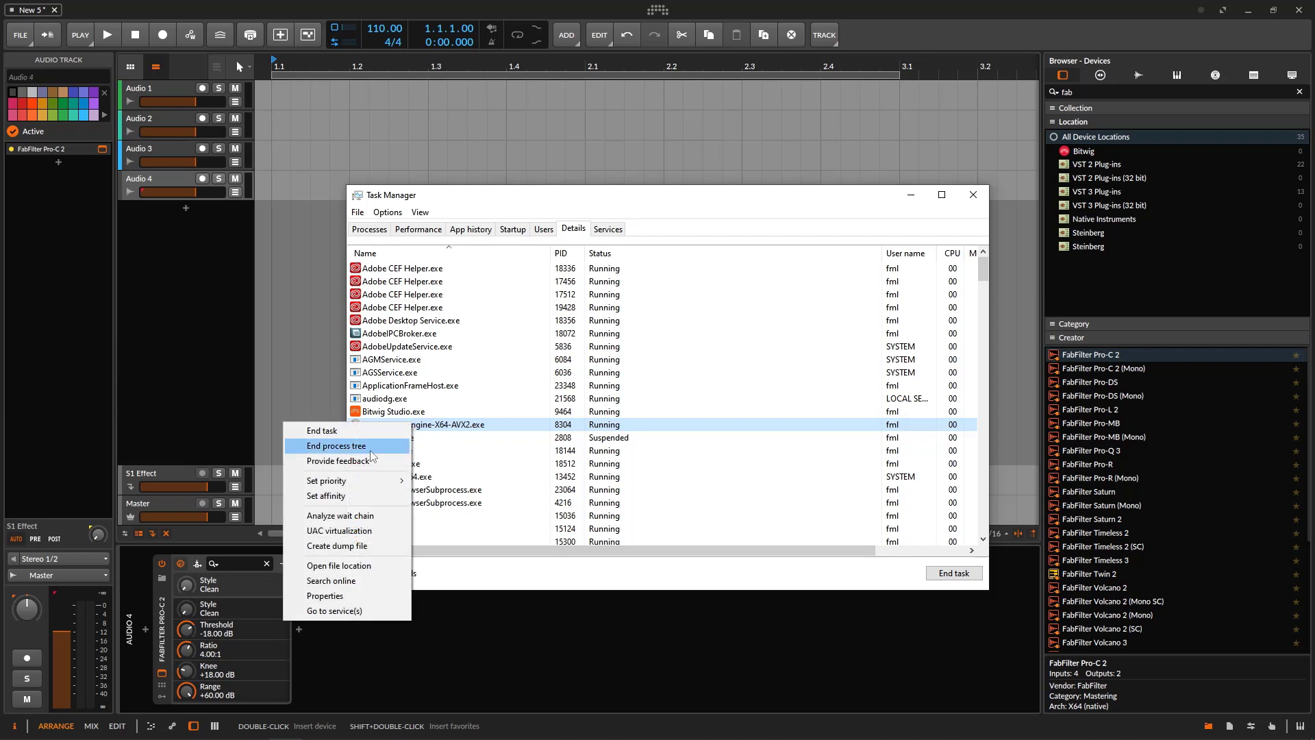
click(339, 430)
click(661, 407)
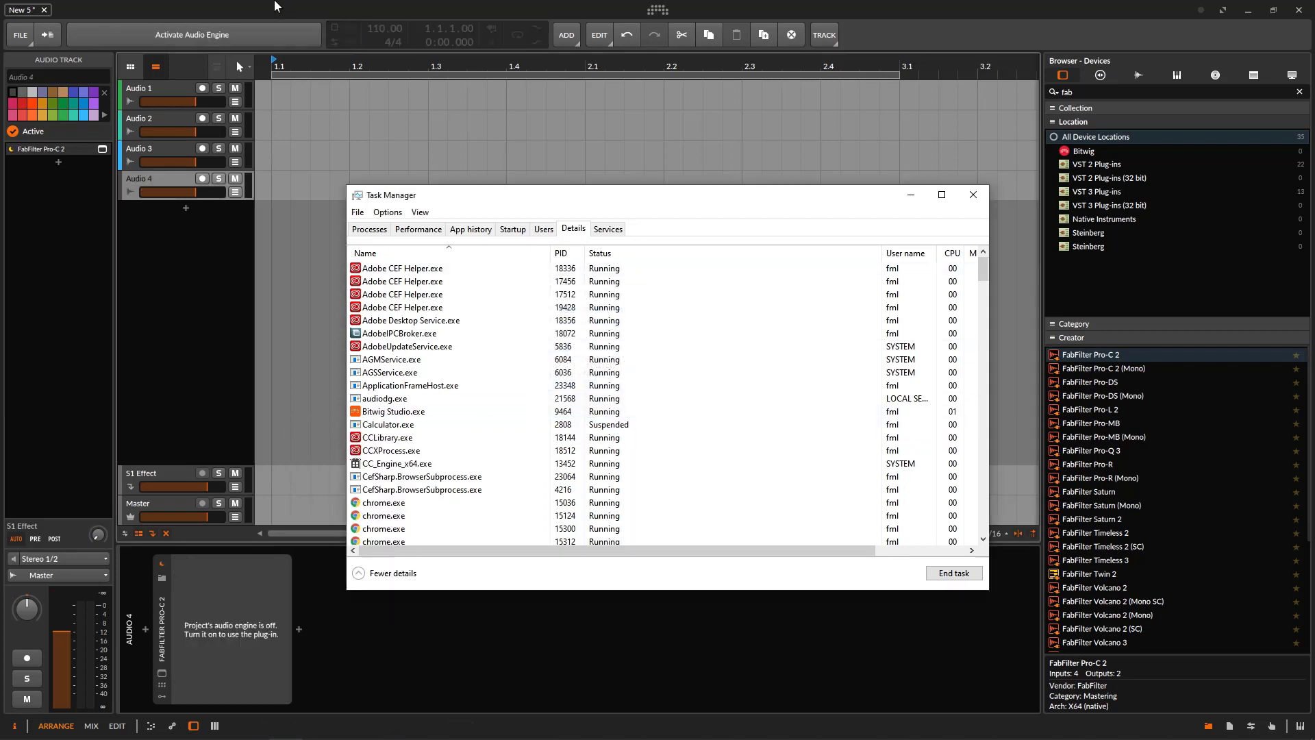
Step: Return to Bitwig Studio, check the plug-ins on the Audio 1 and Audio 4 tracks, and reactivate the audio engine
click(171, 33)
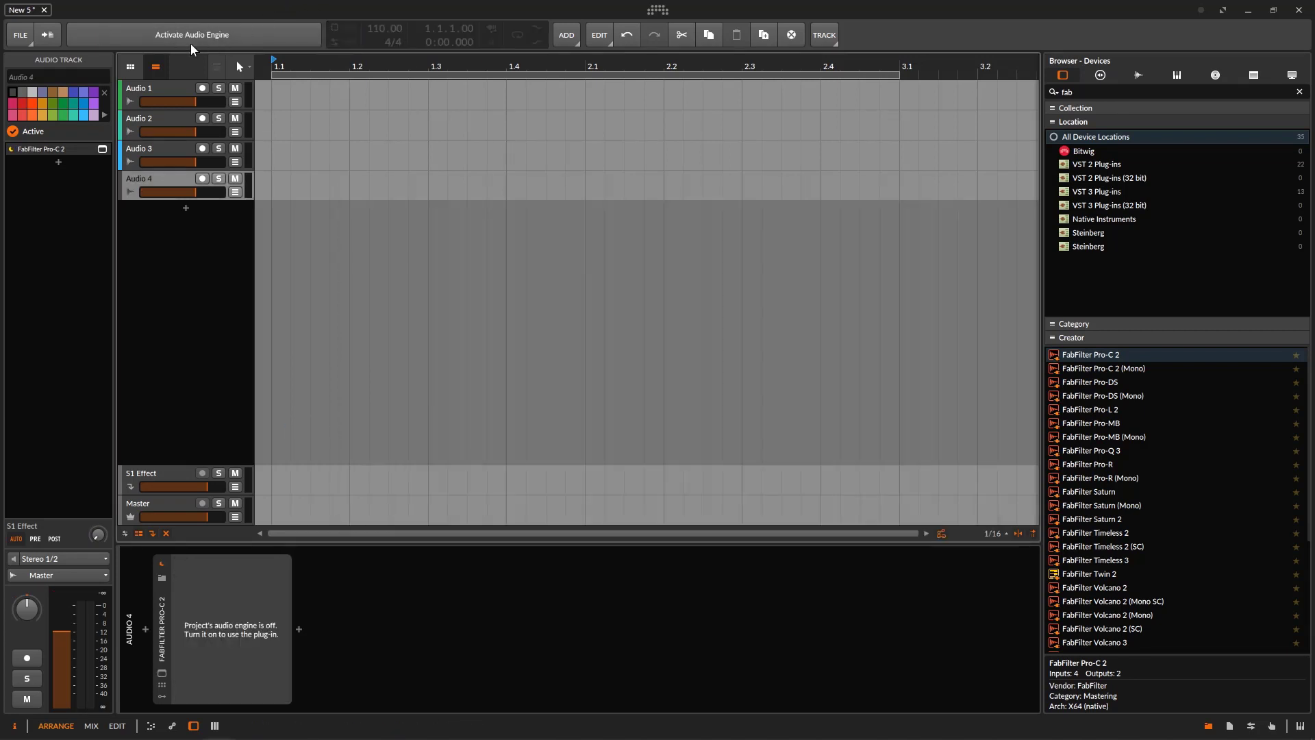
click(156, 89)
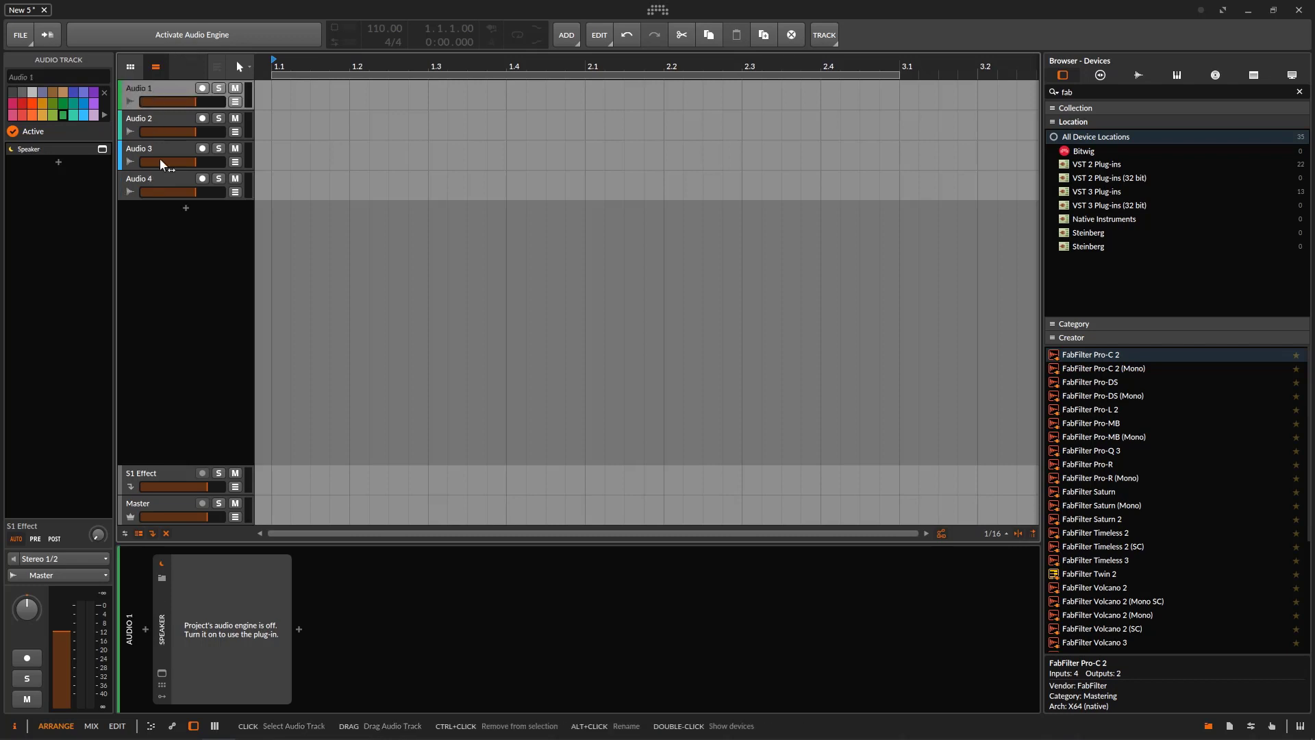
click(182, 178)
click(196, 36)
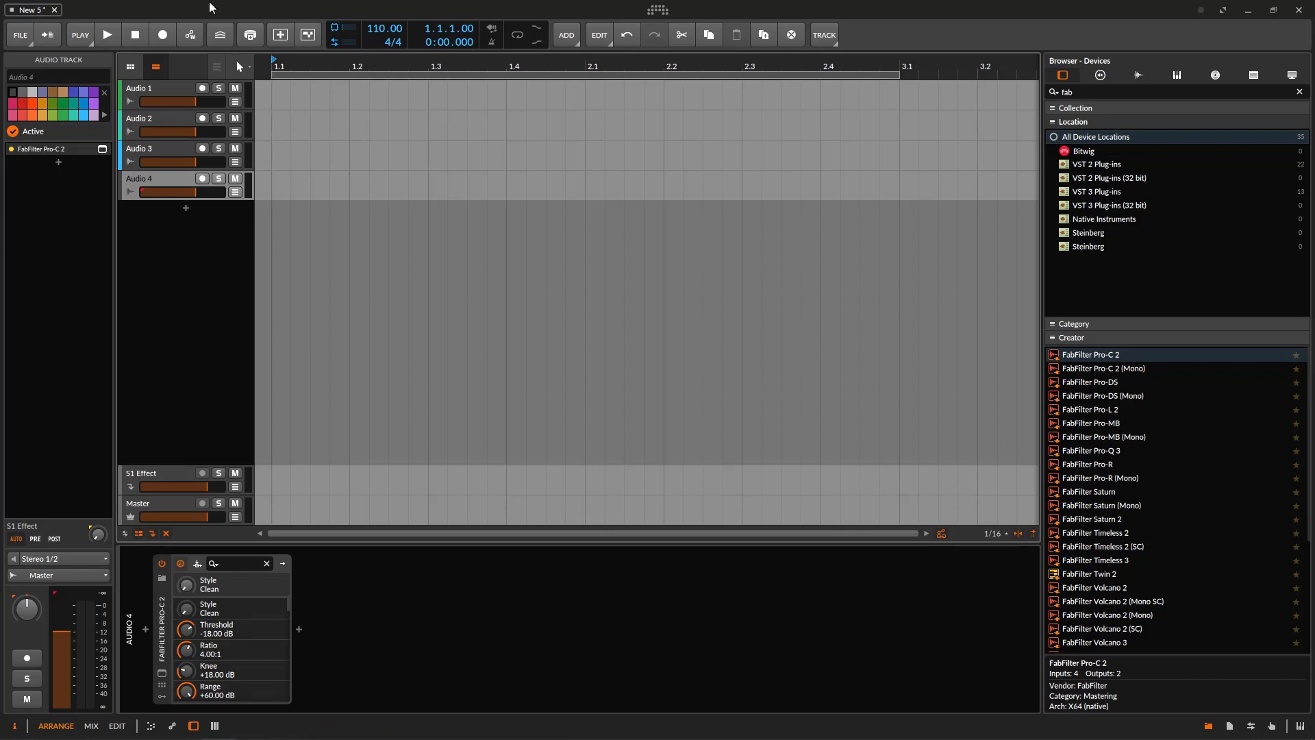
Step: In the plug-in settings, switch the hosting mode to Within Bitwig and back to By manufacturer
key(ctrl+comma)
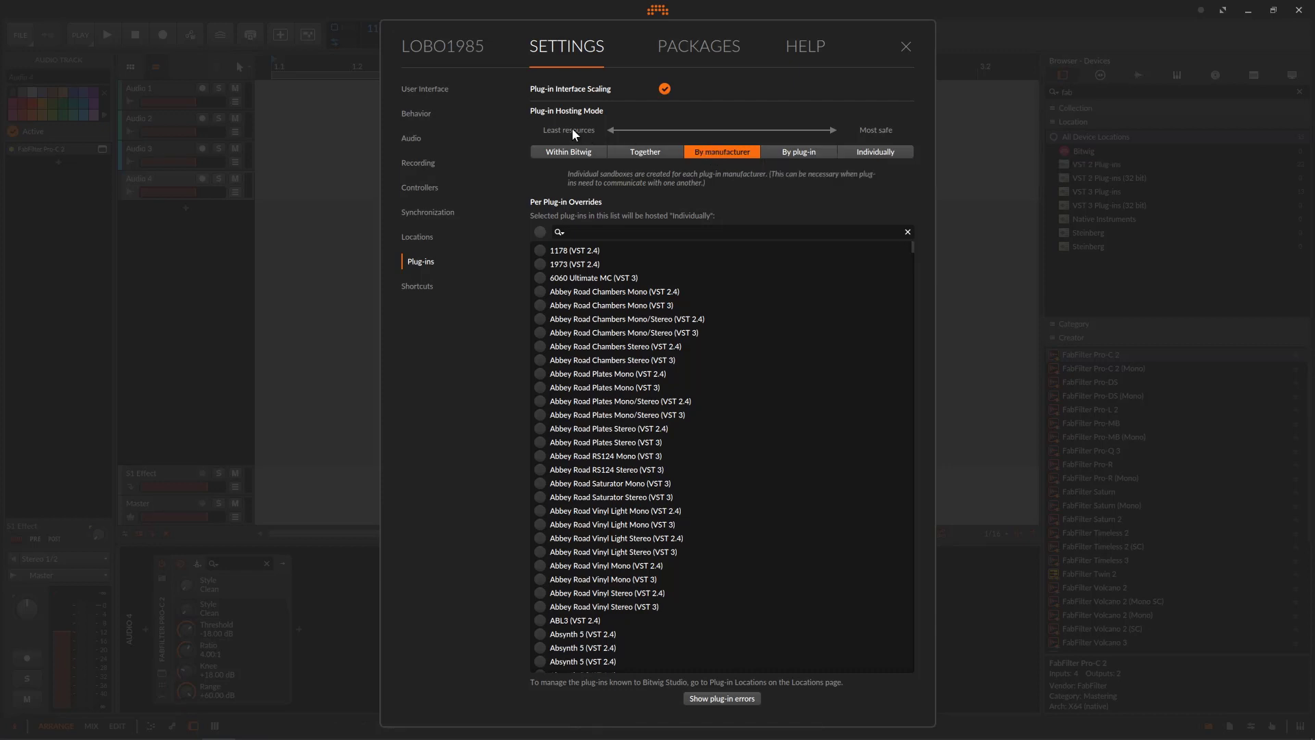
click(577, 152)
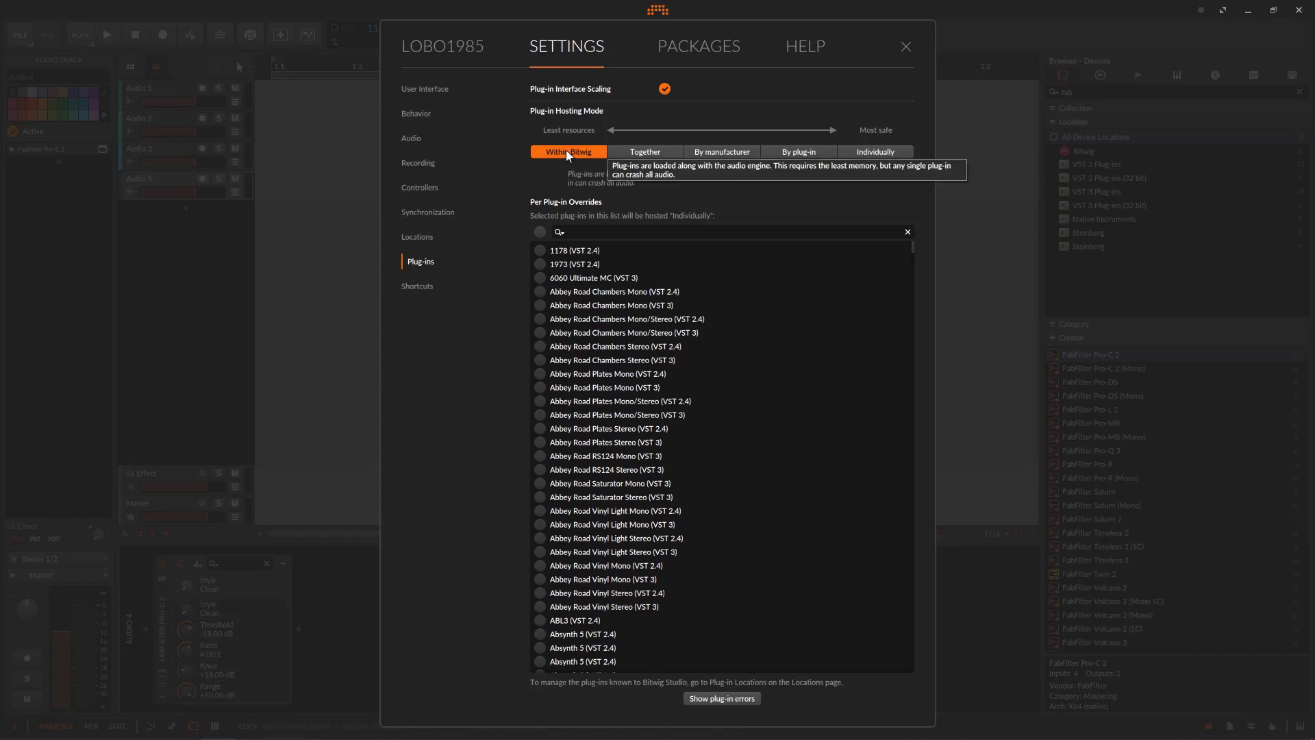
click(730, 151)
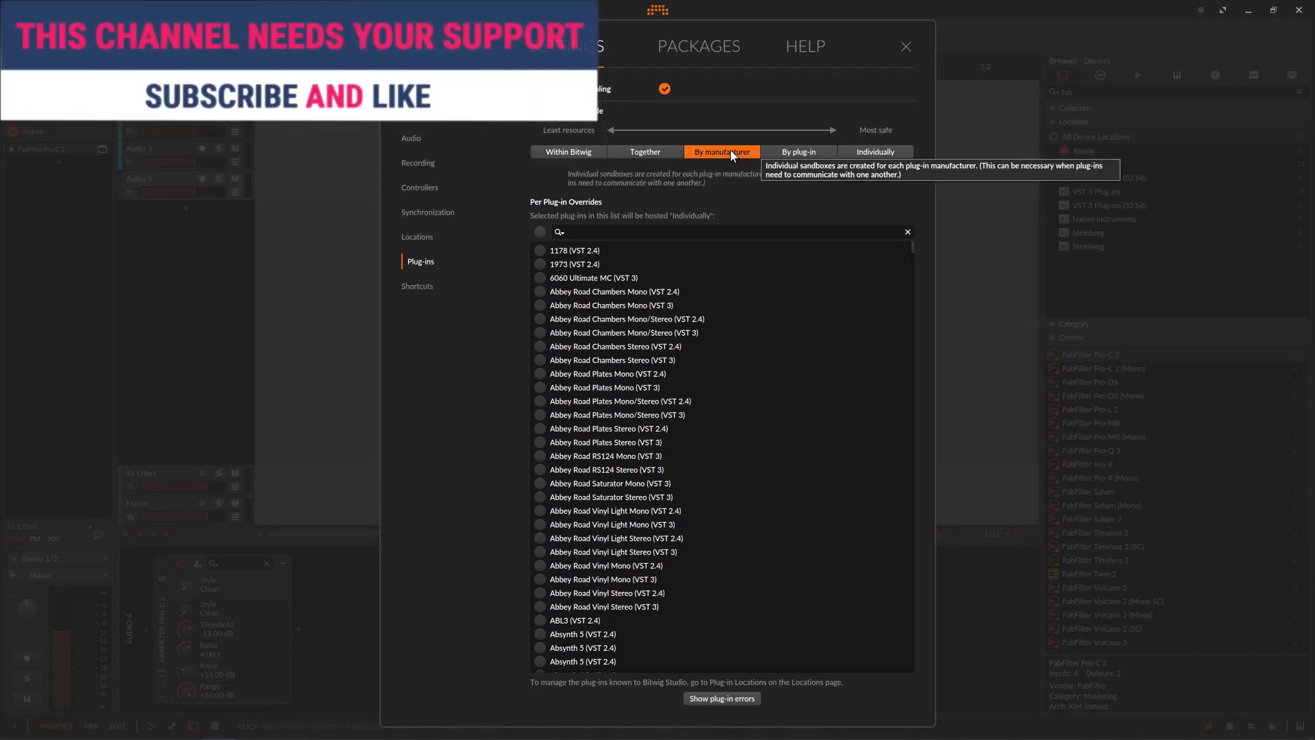